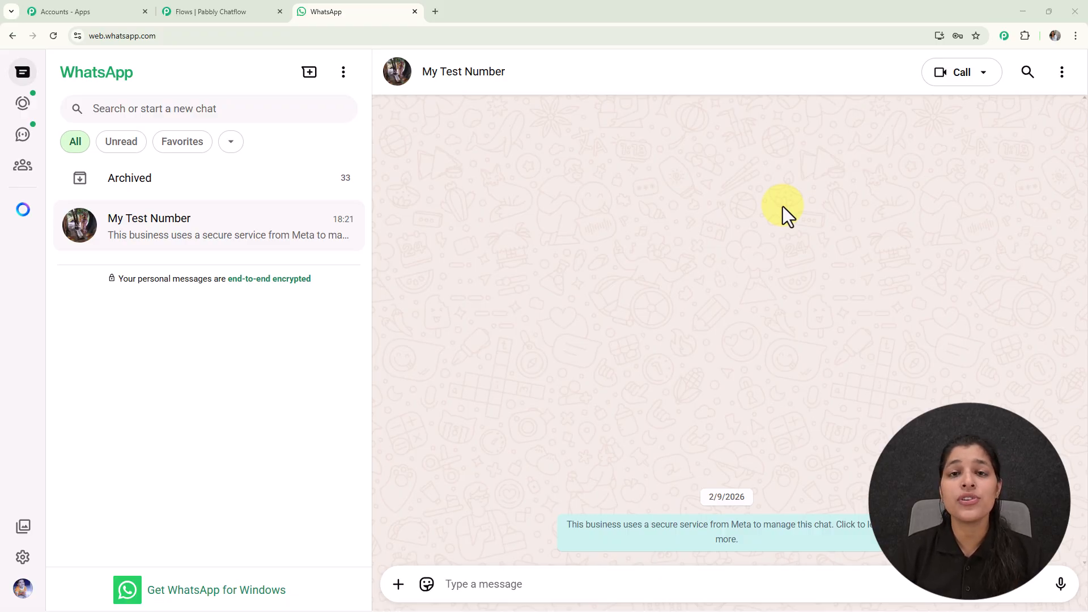
# - Send 'Hello' to the homestay bot in the WhatsApp test chat
pyautogui.click(662, 584)
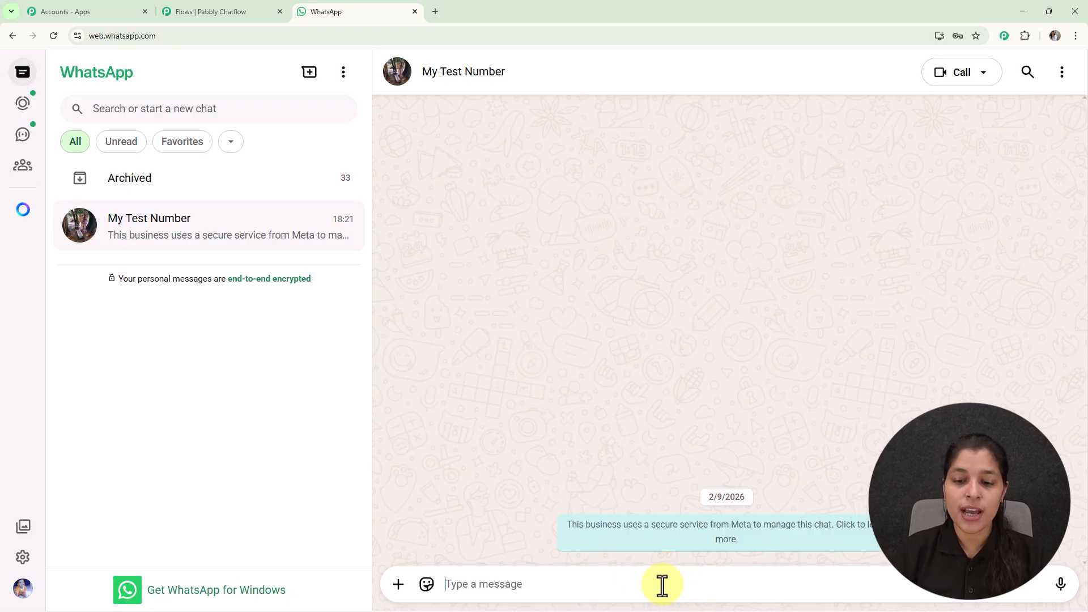
pyautogui.write('H')
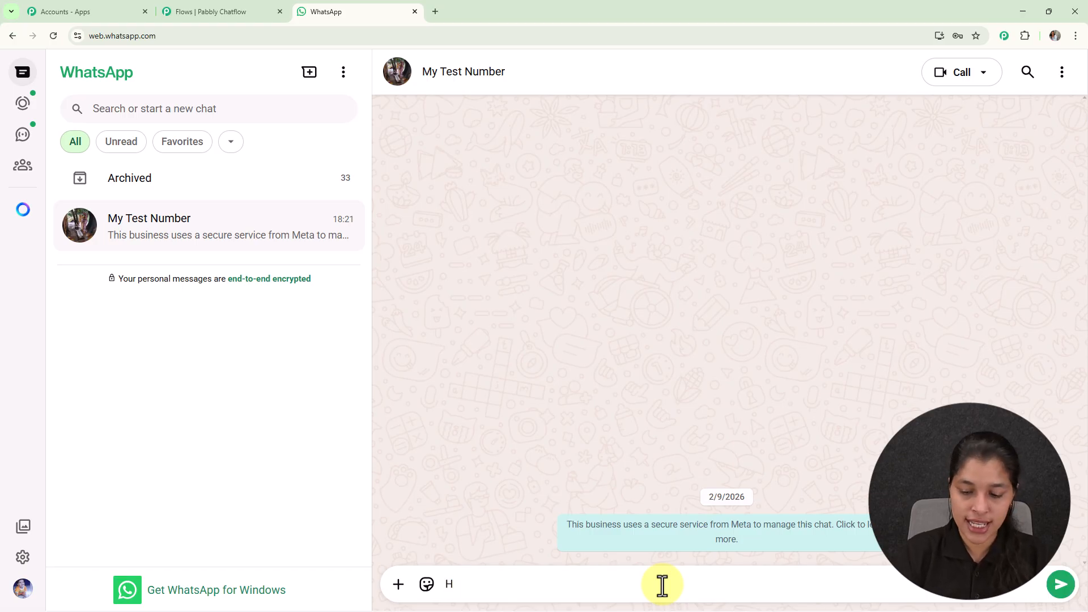
pyautogui.write('ello')
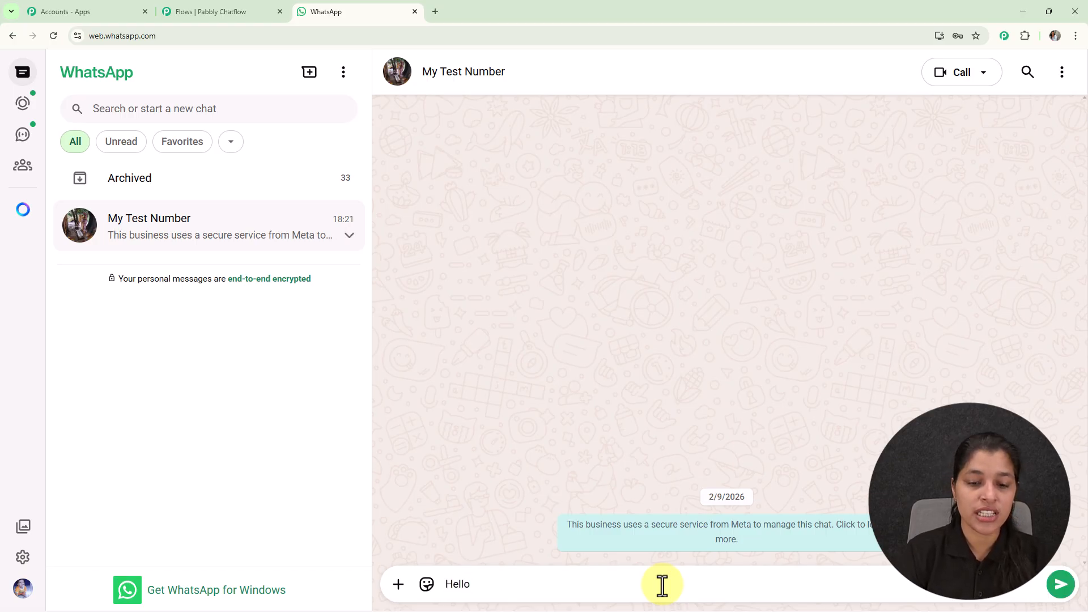
pyautogui.press('Return')
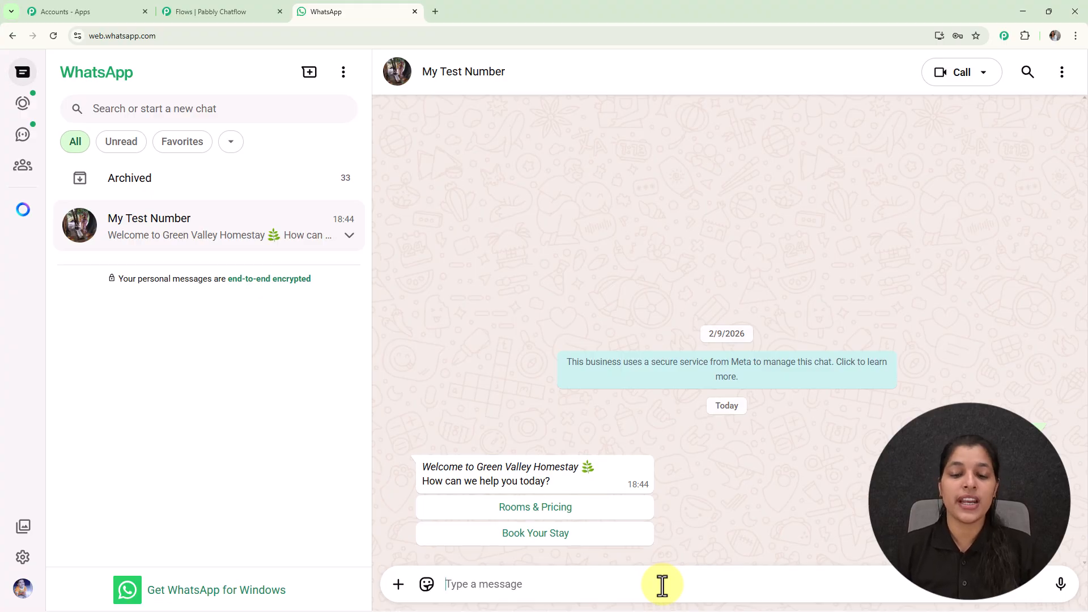
# - Ask for Rooms & Pricing, pick the Deluxe Garden Room from the list, and choose to book
pyautogui.click(531, 511)
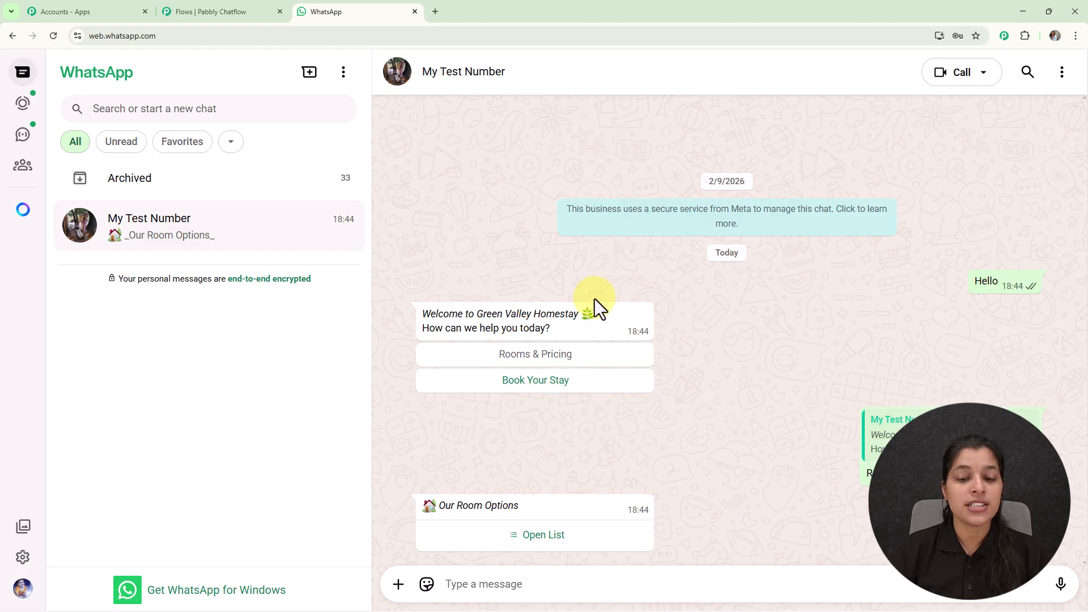
pyautogui.click(545, 539)
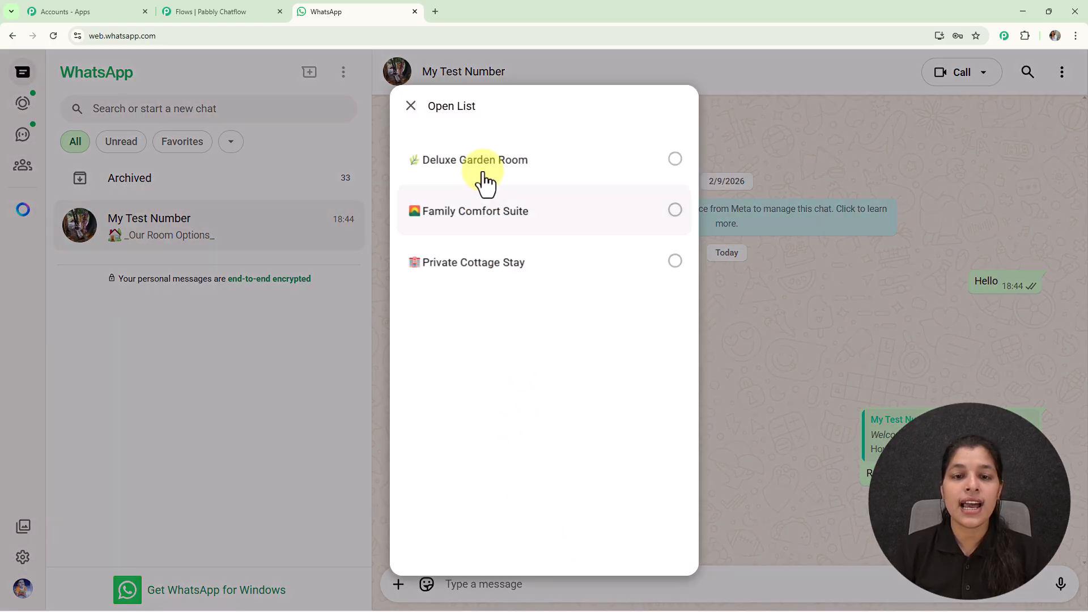
pyautogui.click(526, 161)
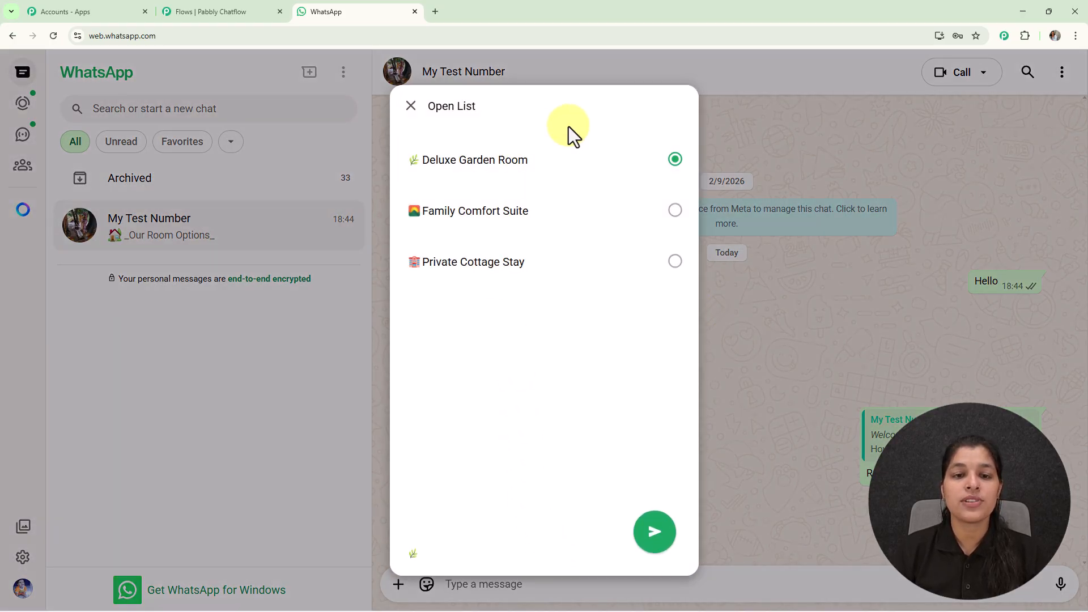
pyautogui.click(655, 532)
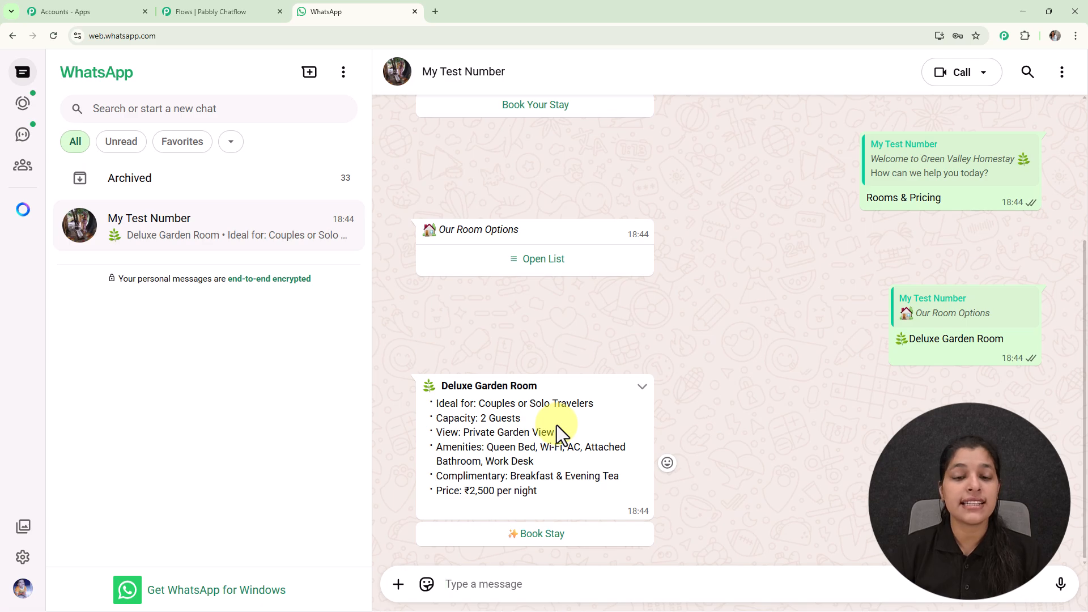
pyautogui.click(546, 539)
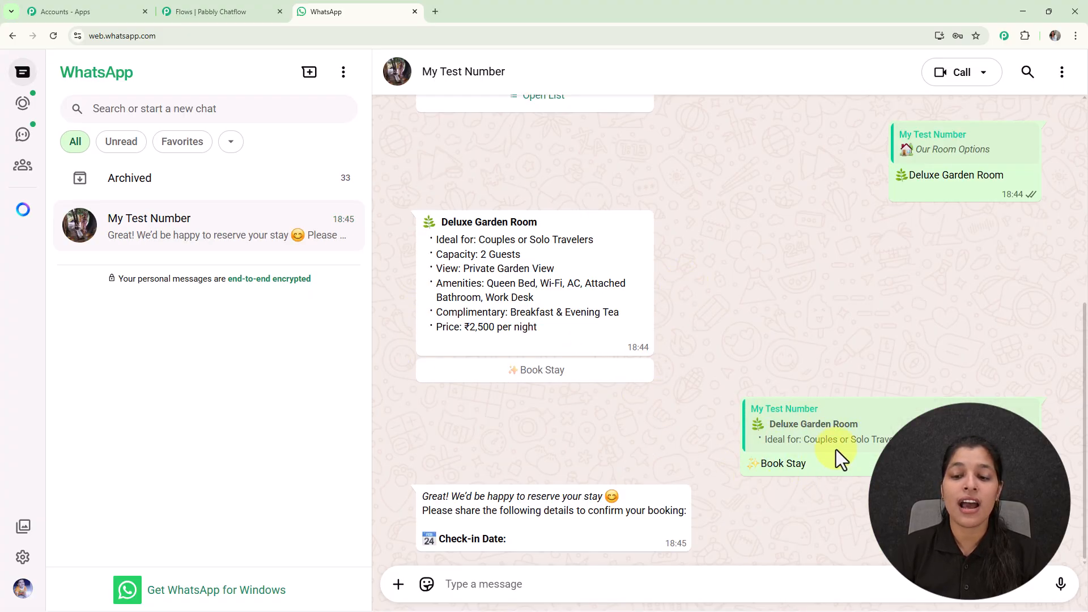
# - Reply with check-in date 24-02-2026 and check-out date 28-02-2026
pyautogui.click(501, 590)
pyautogui.write('2')
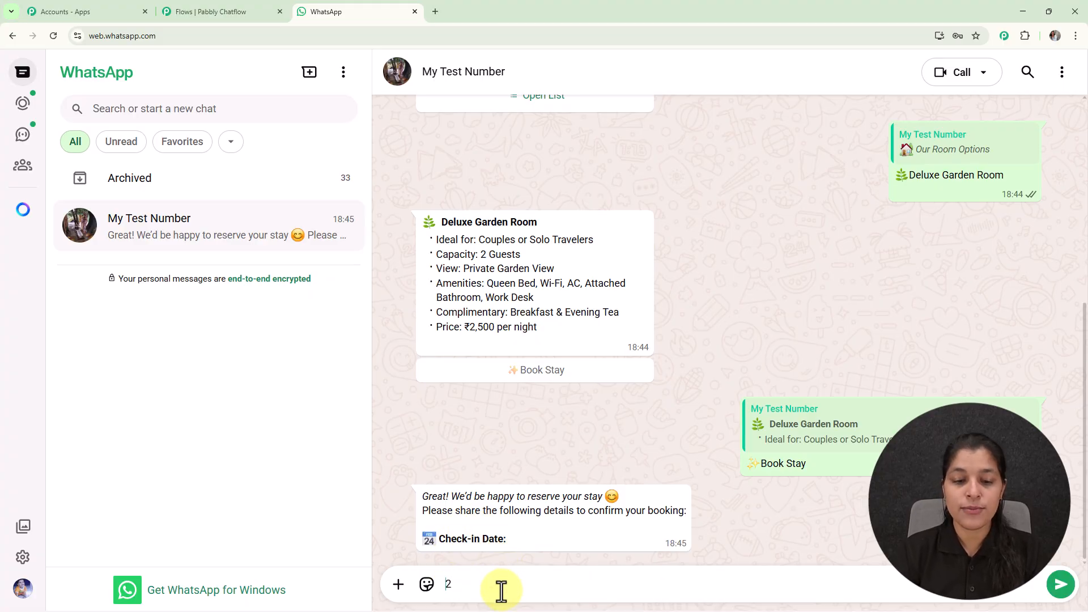
pyautogui.write('4')
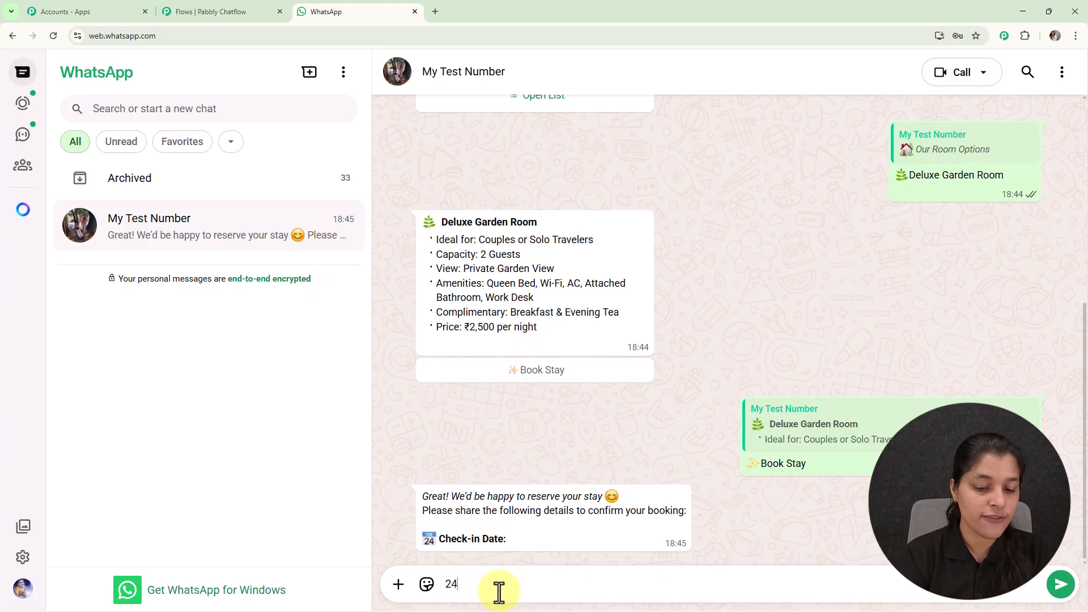
pyautogui.write('-02-')
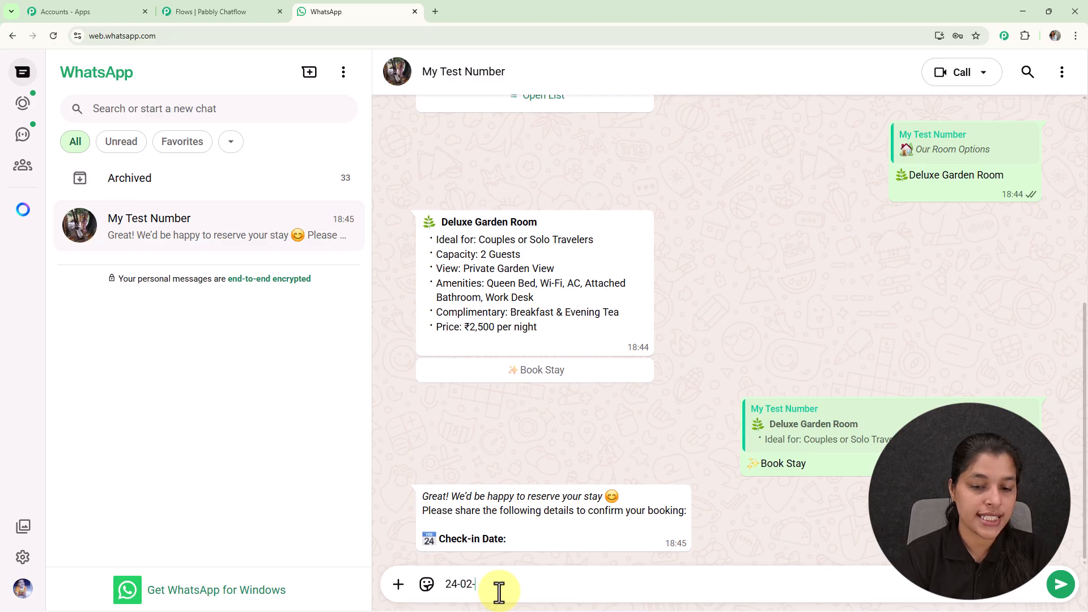
pyautogui.write('2026')
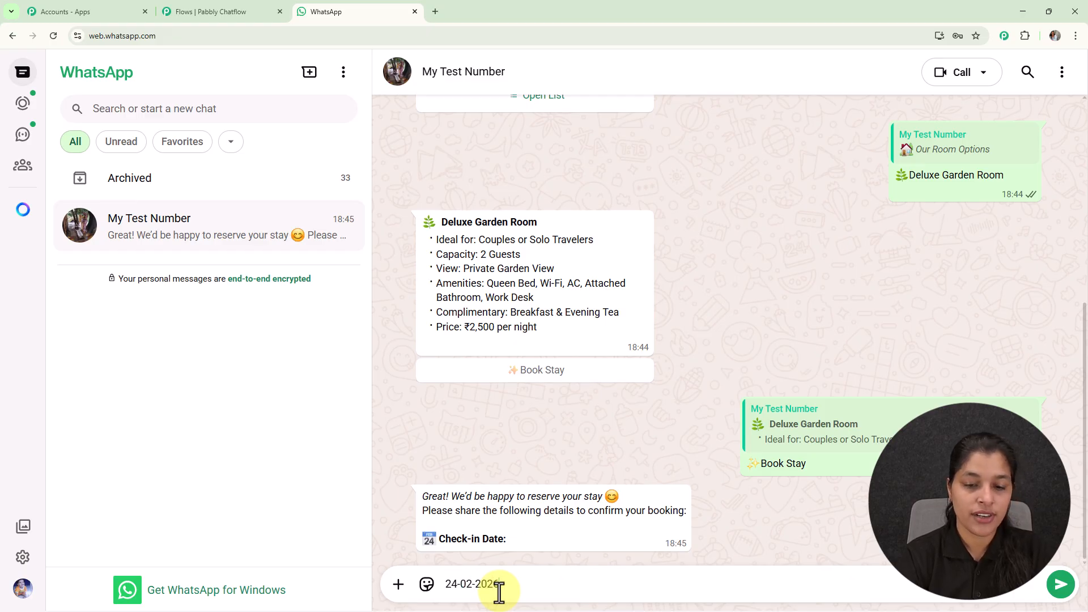
pyautogui.press('Return')
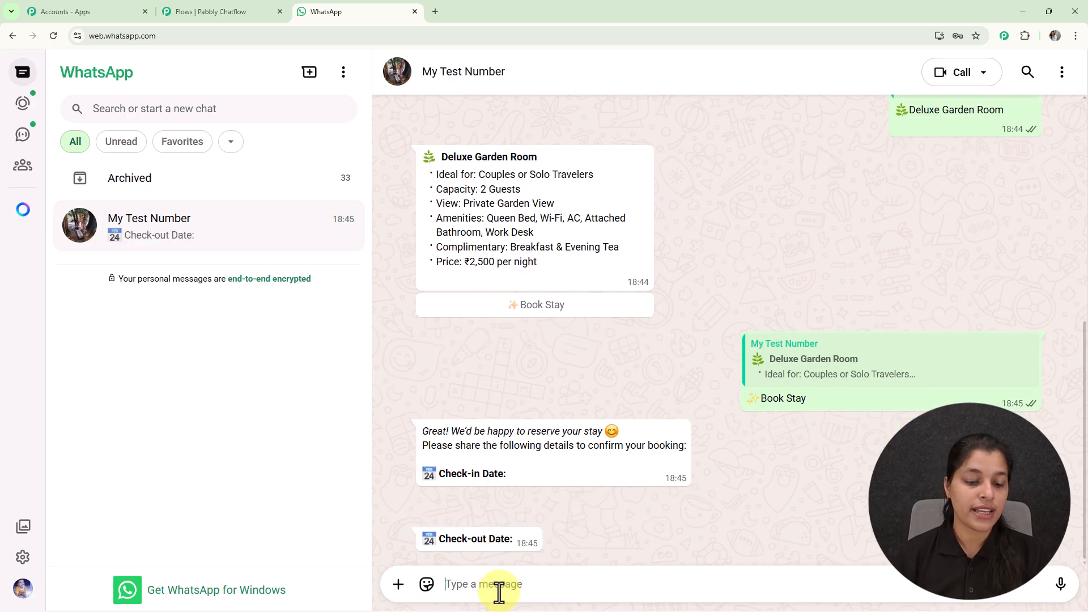
pyautogui.write('28')
pyautogui.press('BackSpace')
pyautogui.write('8')
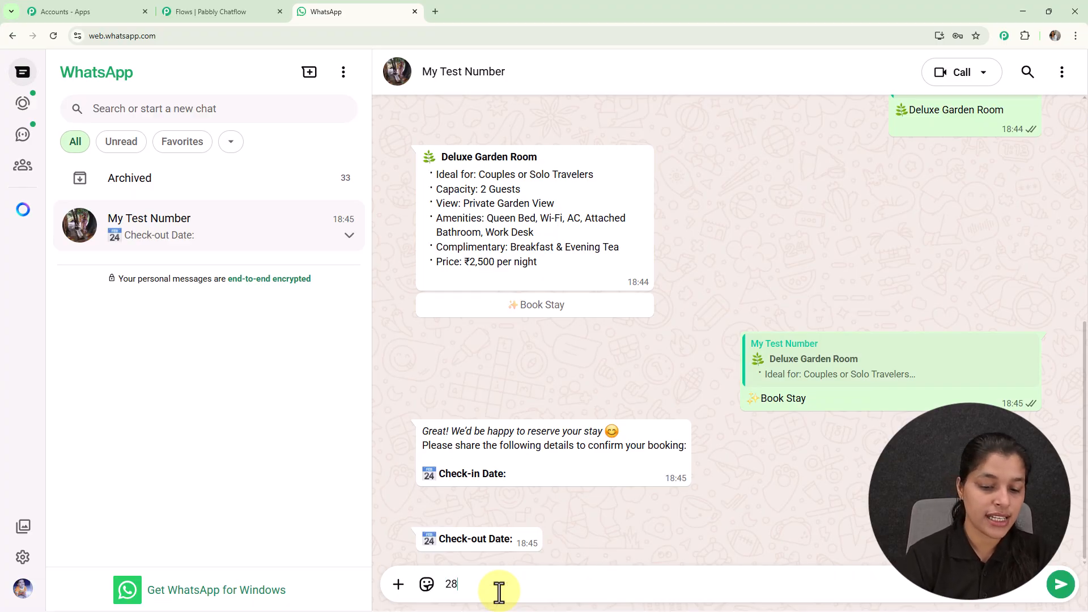
pyautogui.write('-02')
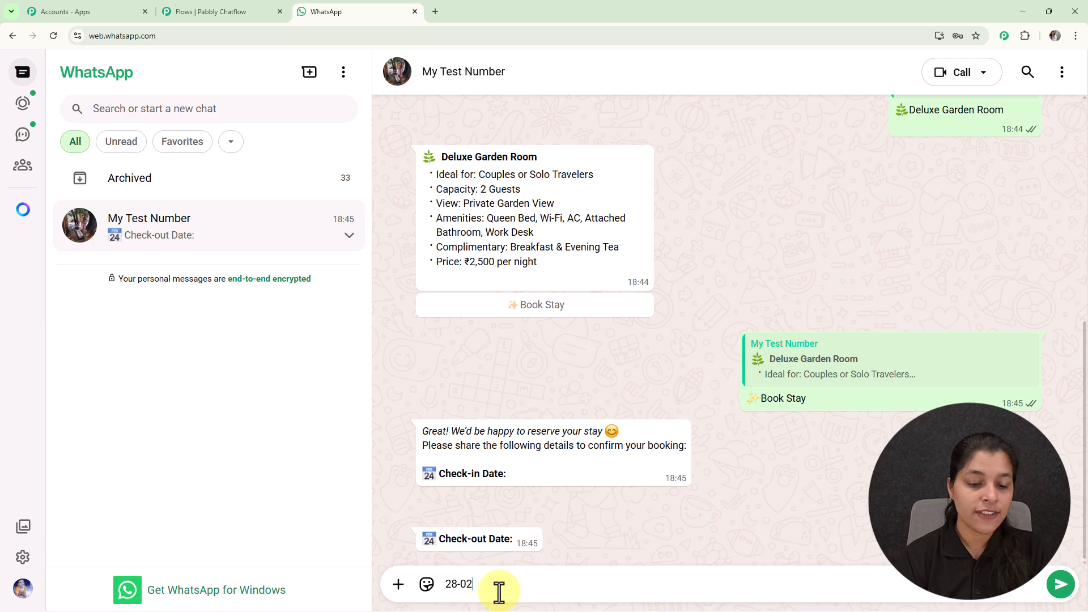
pyautogui.write('-2026')
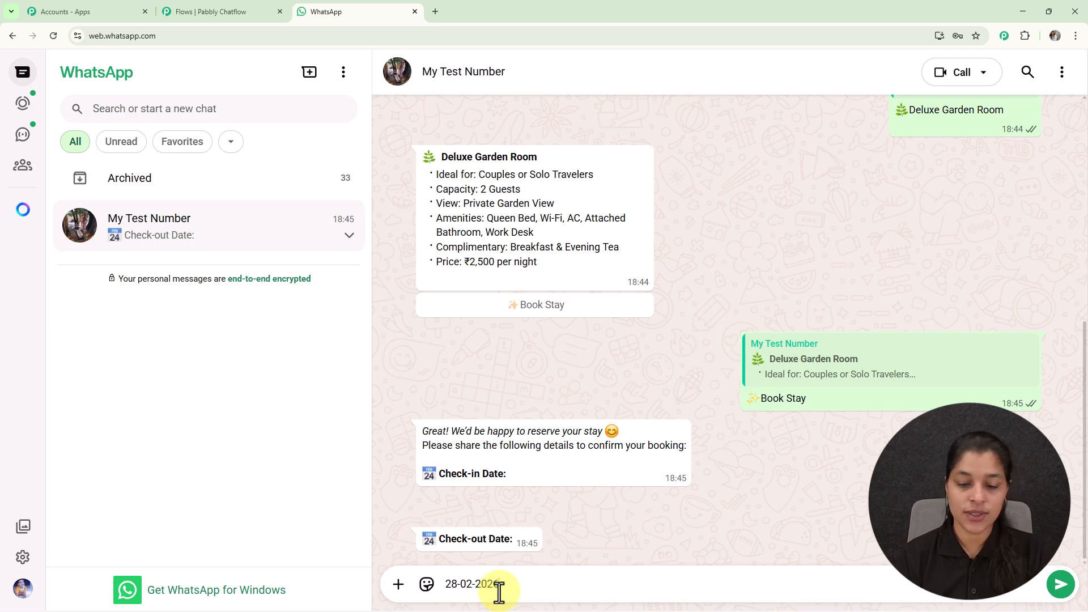
pyautogui.press('Return')
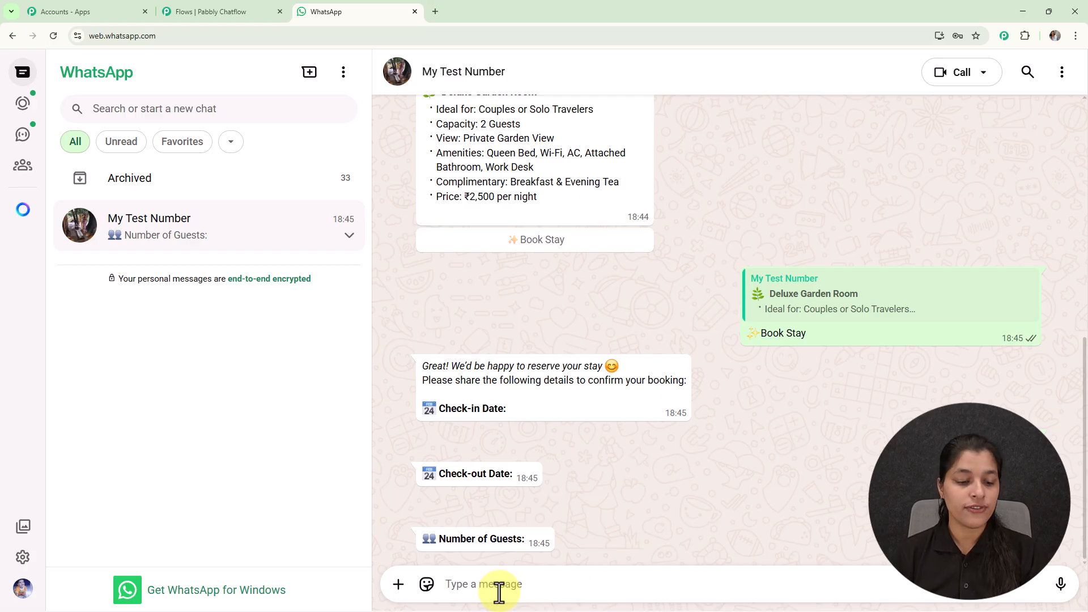
# - Reply with 1 guest and the guest's full name to get the booking confirmation
pyautogui.write('1')
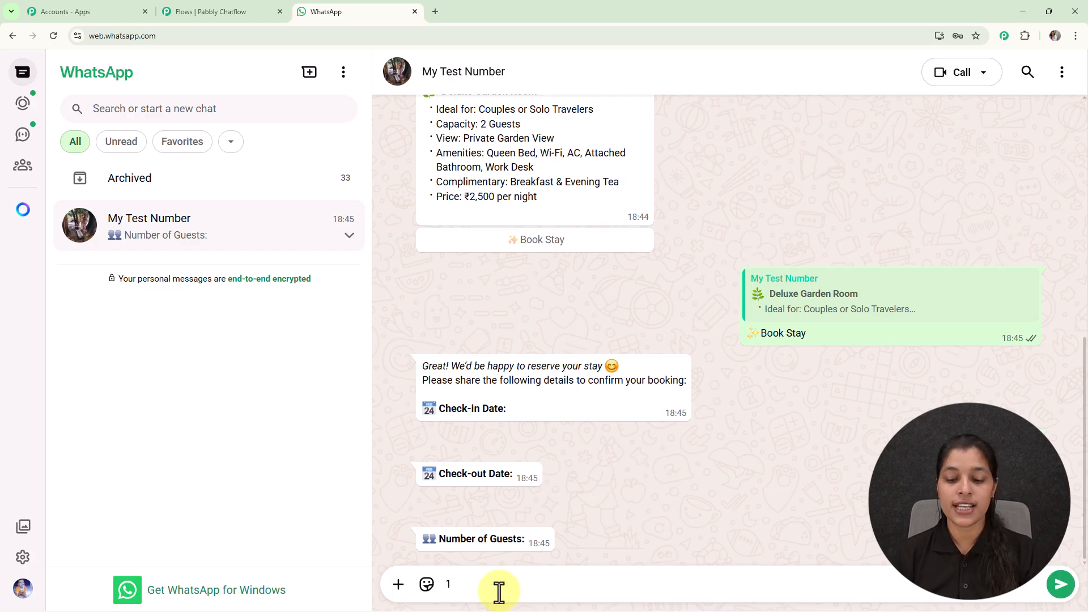
pyautogui.press('Return')
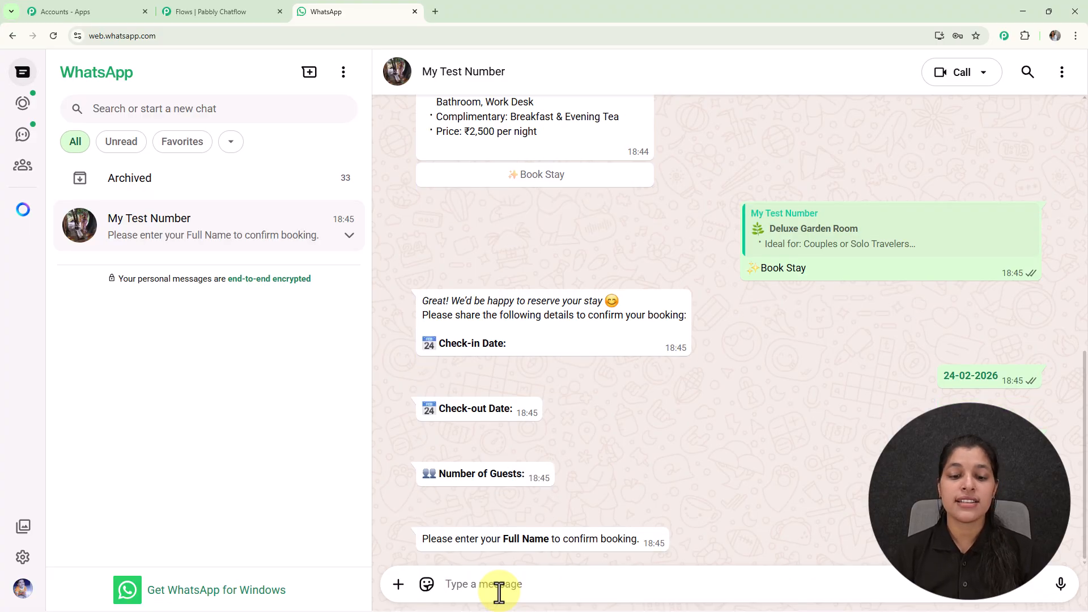
pyautogui.write('D')
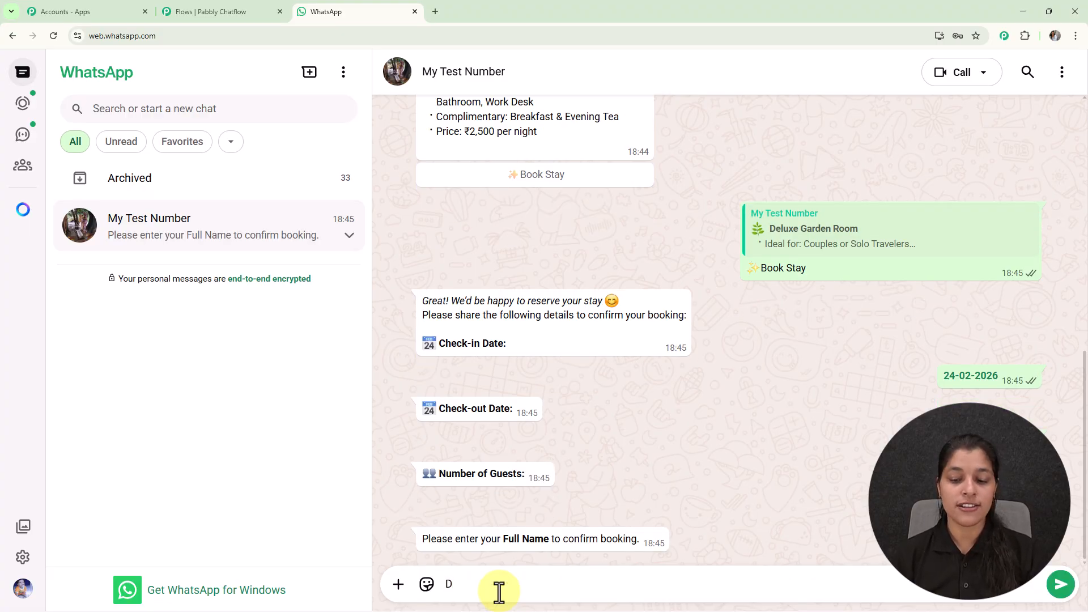
pyautogui.write('e')
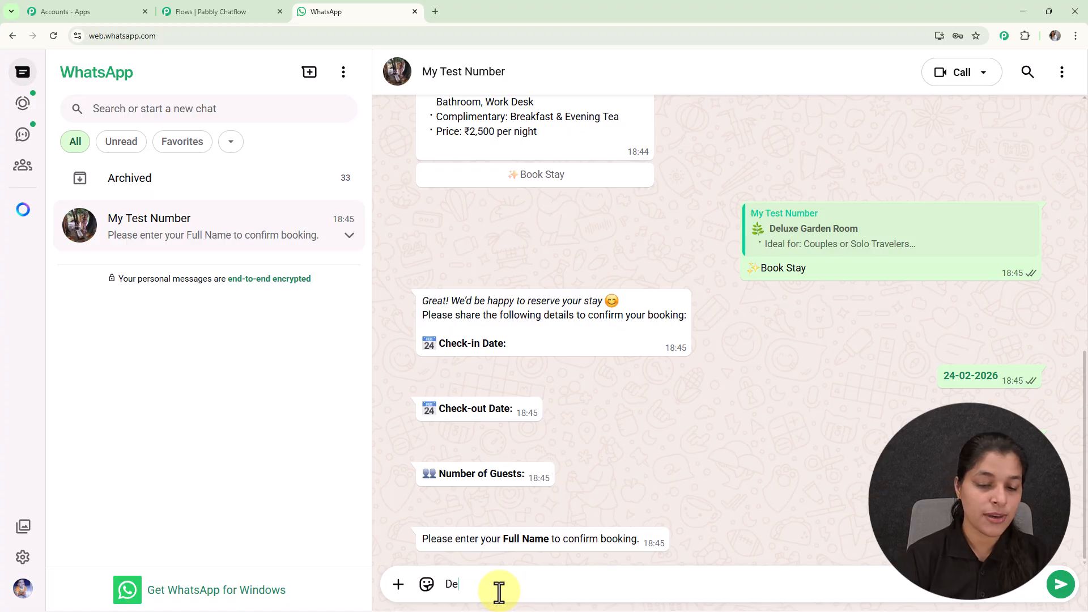
pyautogui.write('mo Us')
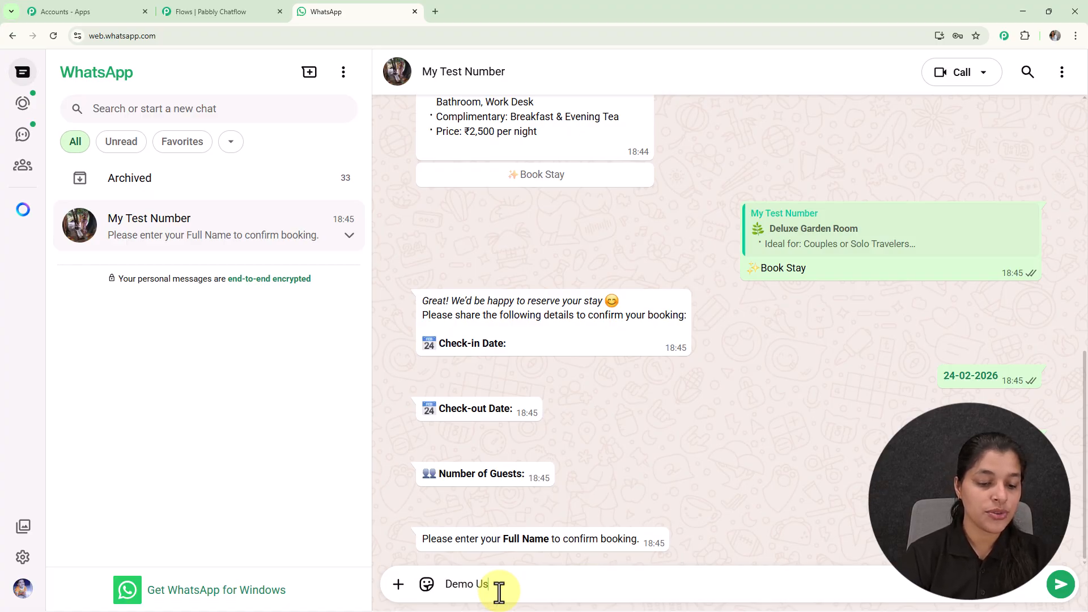
pyautogui.write('er')
pyautogui.press('Return')
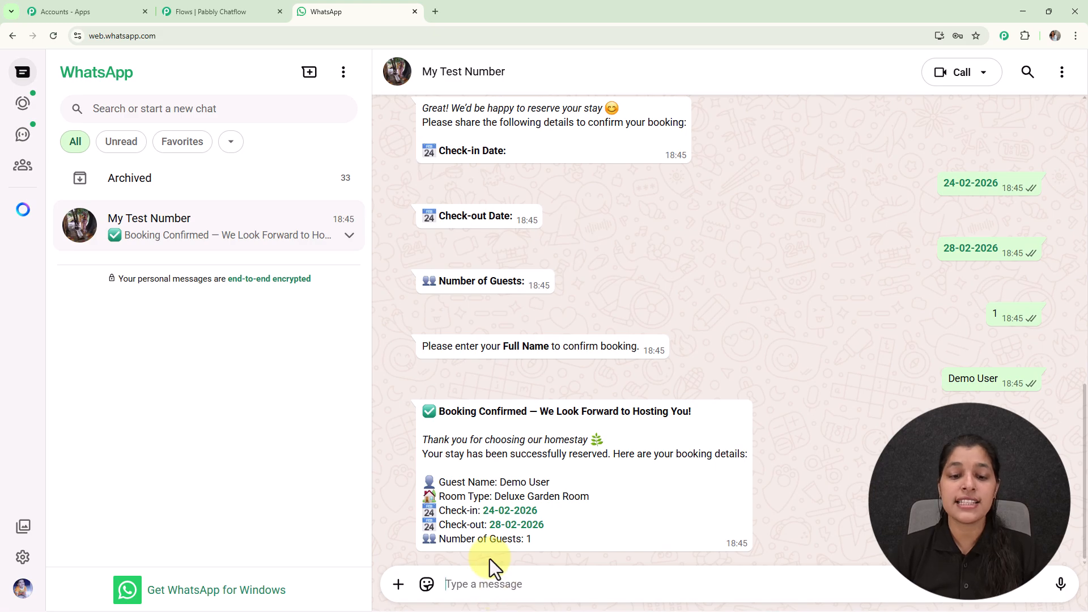
pyautogui.moveTo(442, 482); pyautogui.dragTo(555, 484)
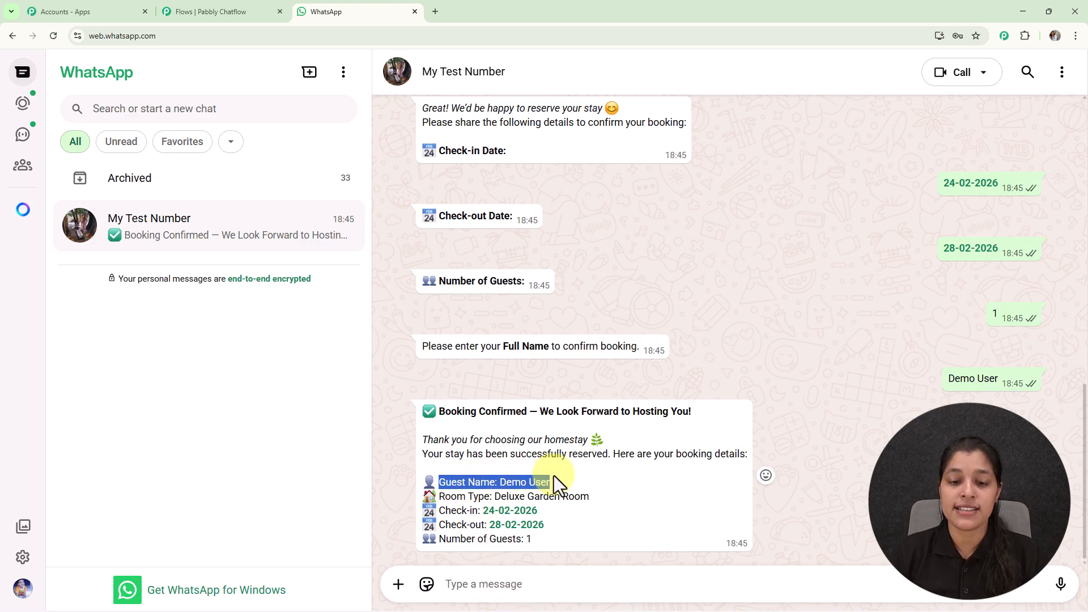
pyautogui.click(615, 510)
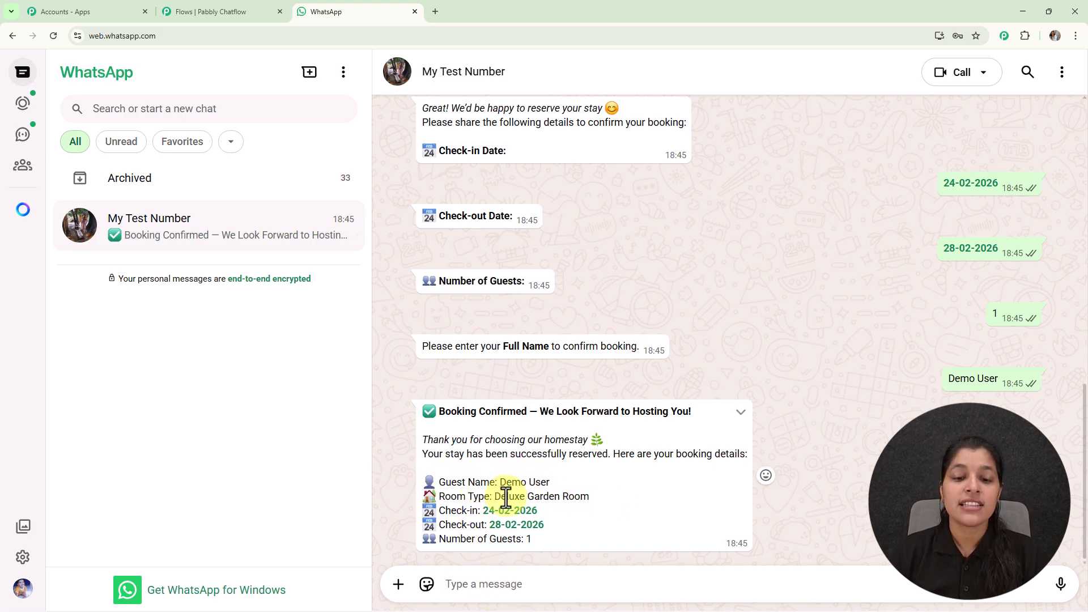
pyautogui.moveTo(497, 498); pyautogui.dragTo(600, 498)
pyautogui.click(594, 512)
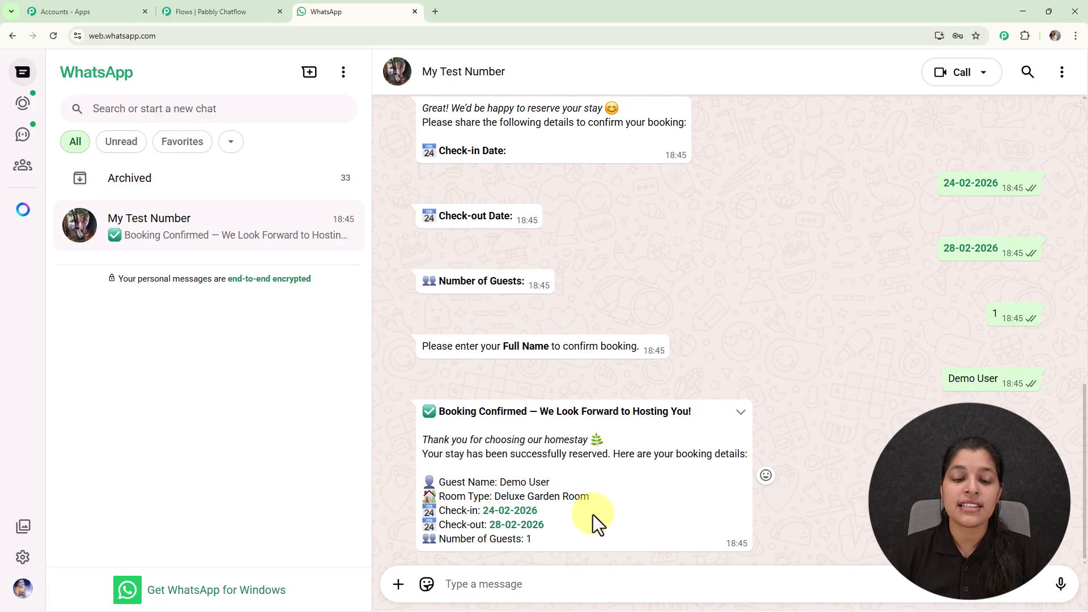
pyautogui.moveTo(478, 510); pyautogui.dragTo(559, 521)
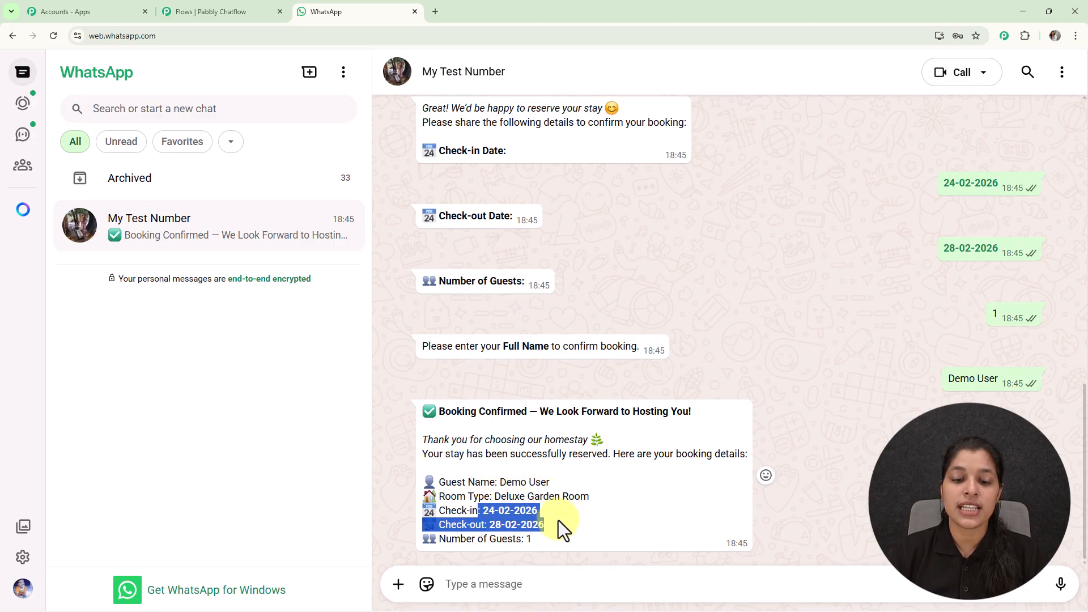
pyautogui.click(559, 520)
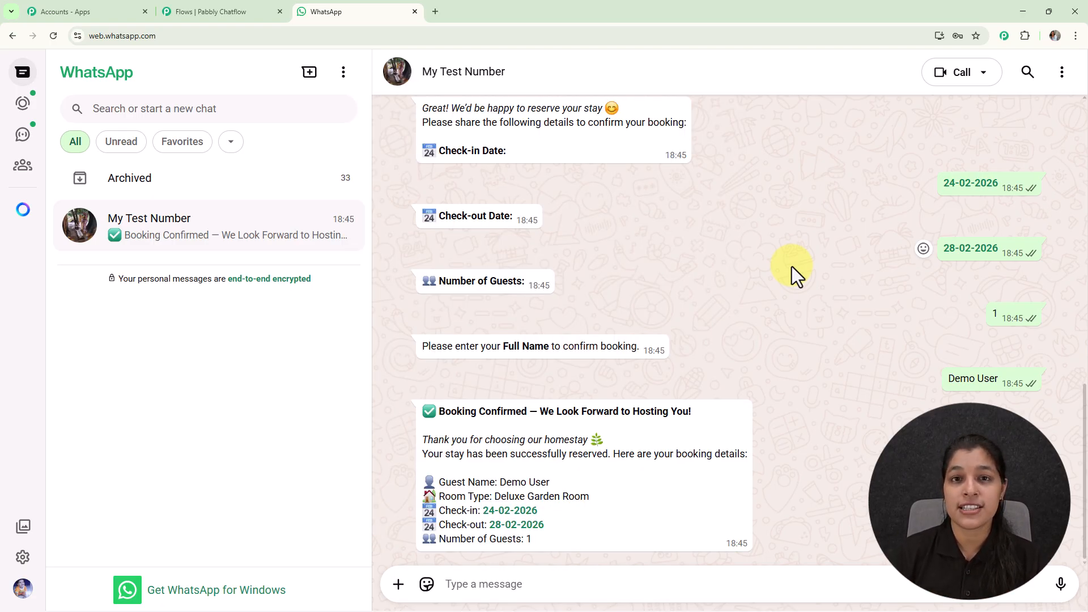
# - Go to pabbly.com/chatflow in a new tab and sign in to the Pabbly account
pyautogui.click(435, 11)
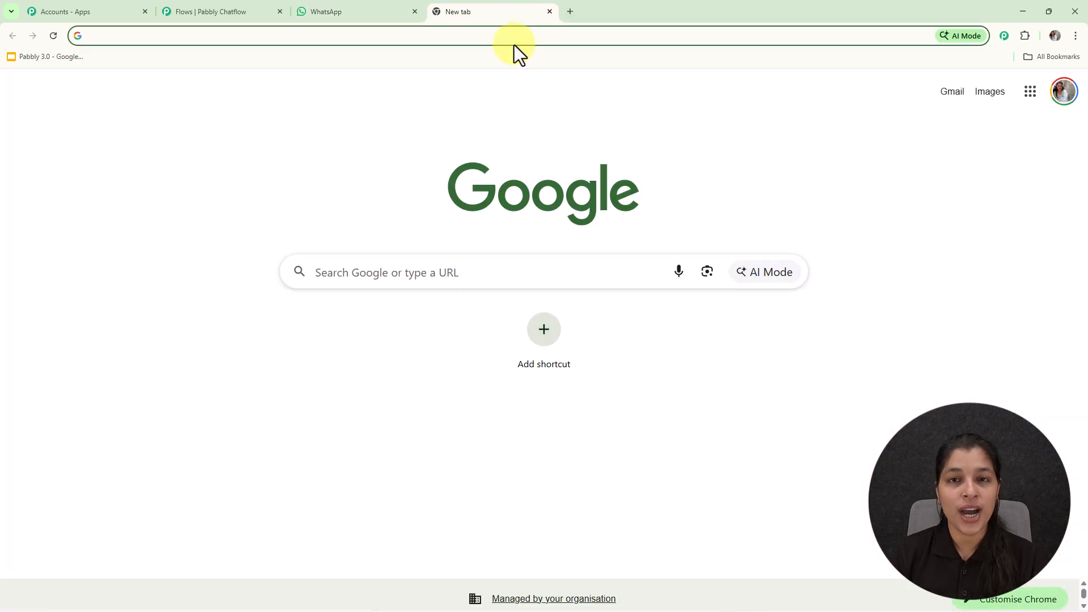
pyautogui.write('pabbly.com/chatflow')
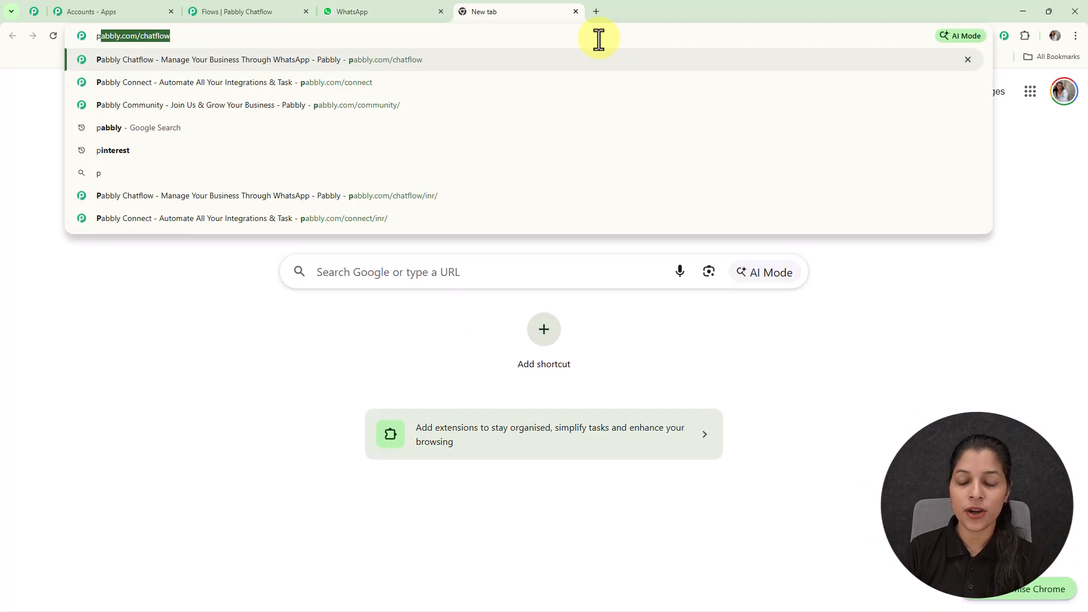
pyautogui.press('Return')
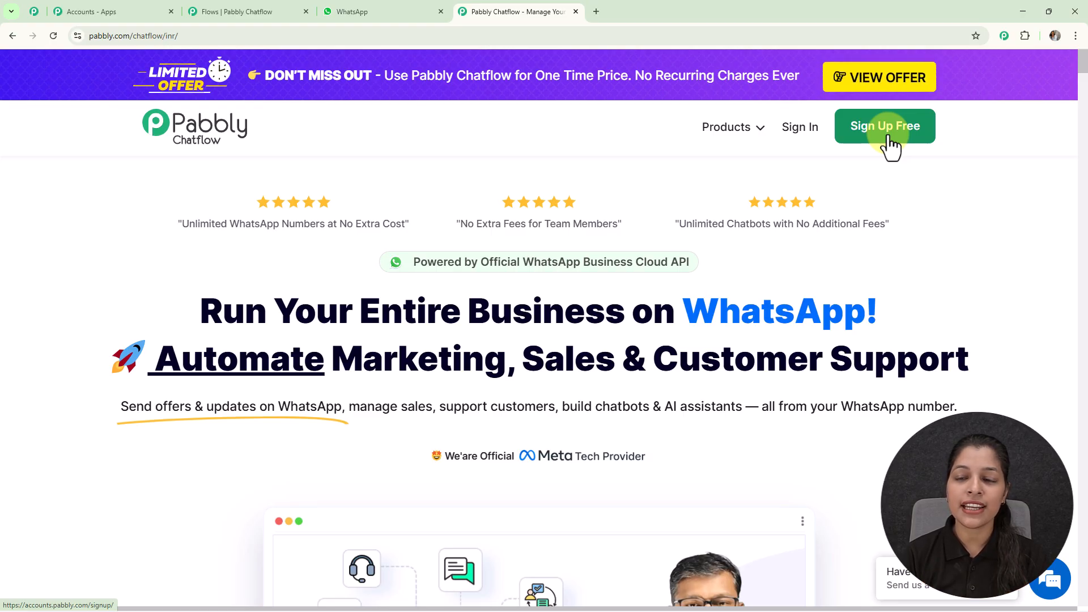
pyautogui.click(803, 131)
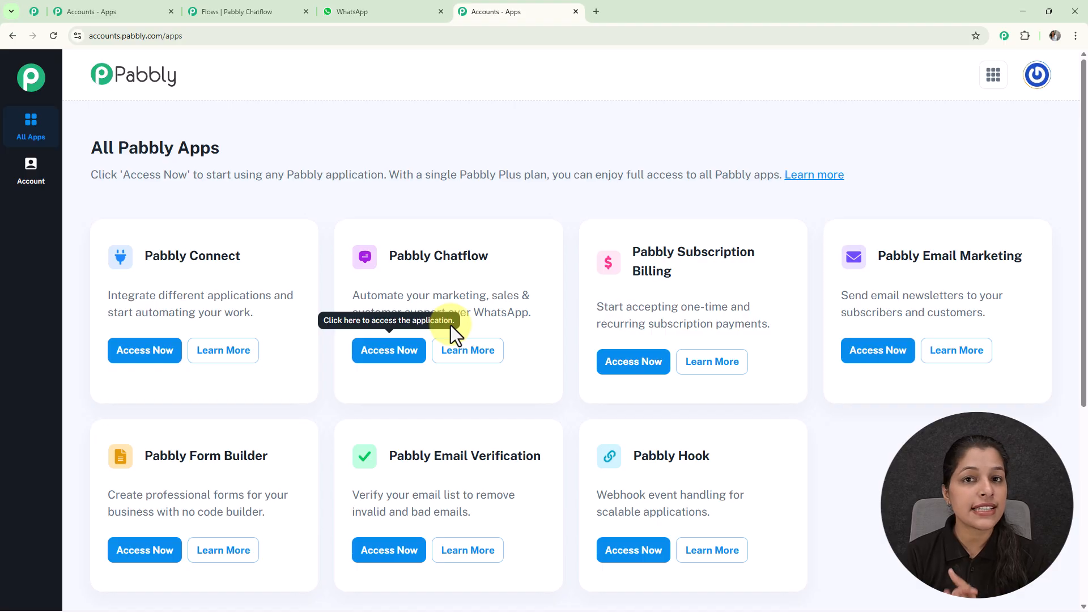
# - Launch Pabbly Chatflow and review the dashboard's credits and Add WhatsApp Number options
pyautogui.click(397, 354)
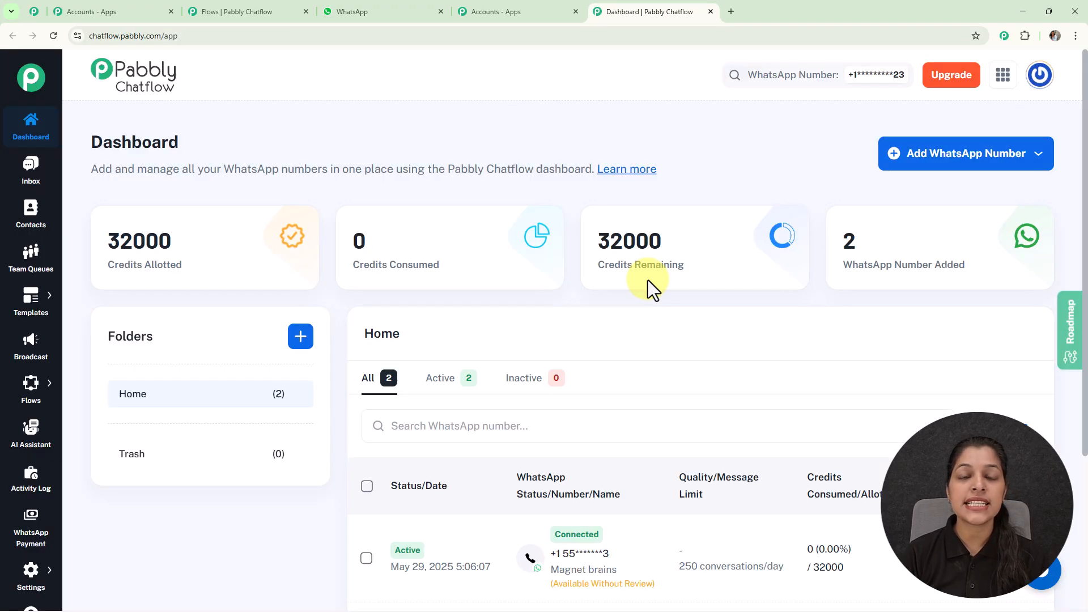
pyautogui.scroll(-4, 648, 280)
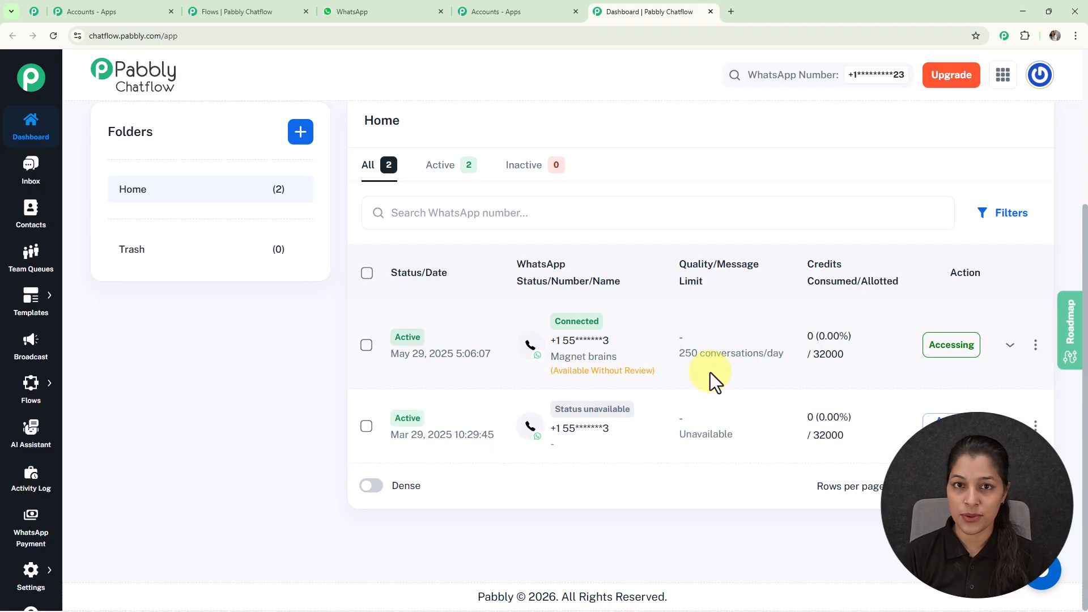
pyautogui.scroll(4, 710, 373)
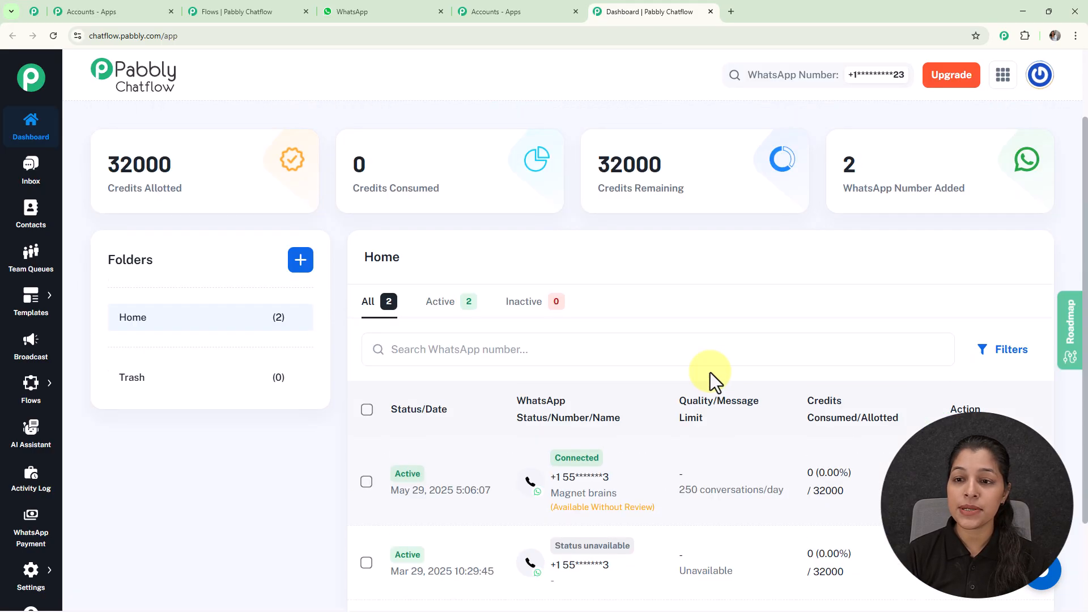
pyautogui.click(930, 154)
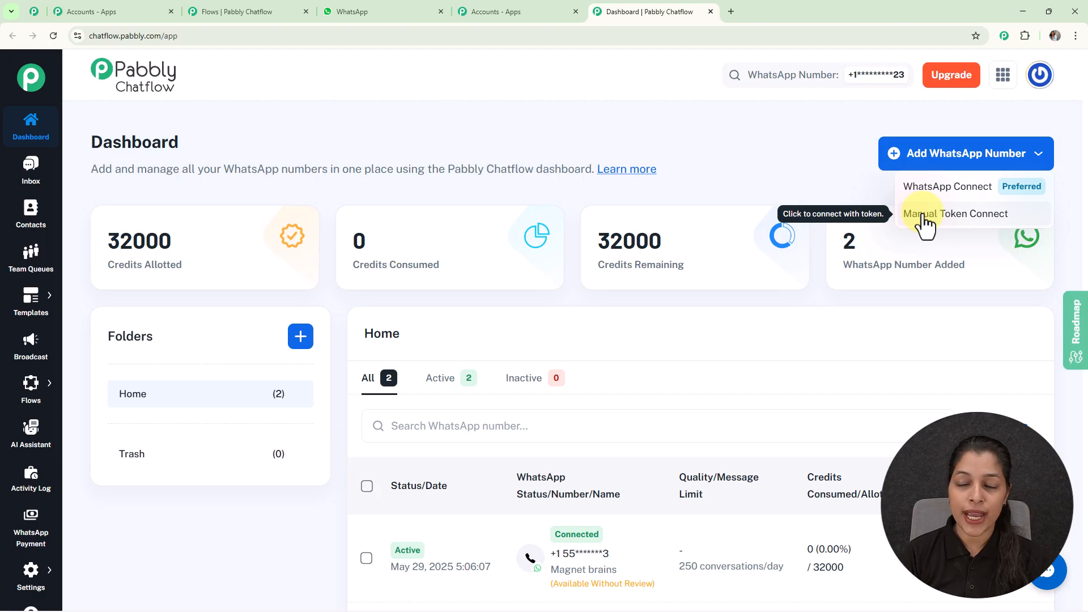
pyautogui.click(793, 164)
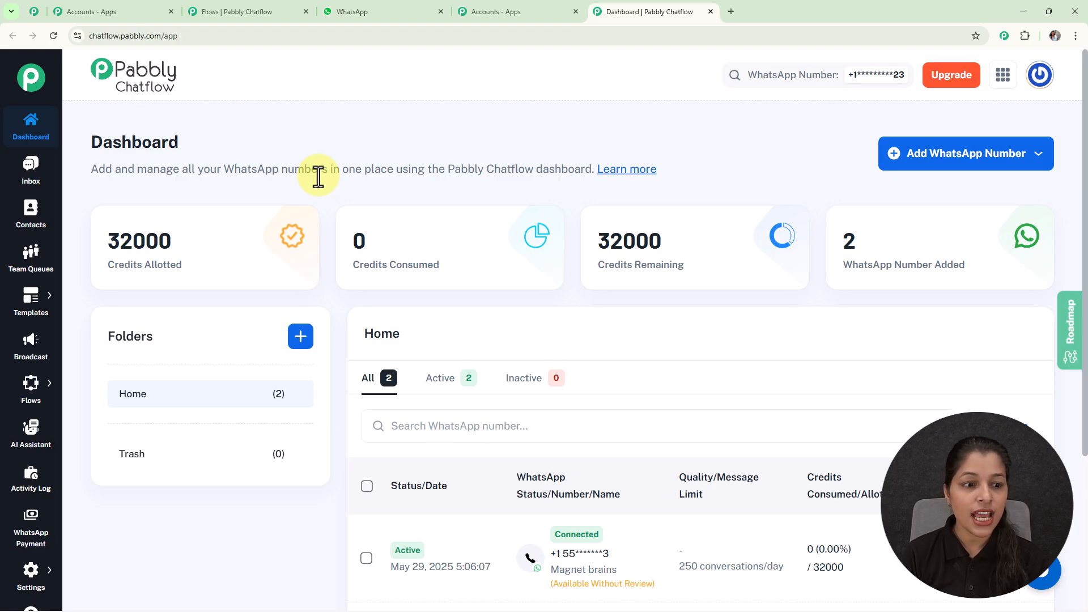
pyautogui.moveTo(40, 388)
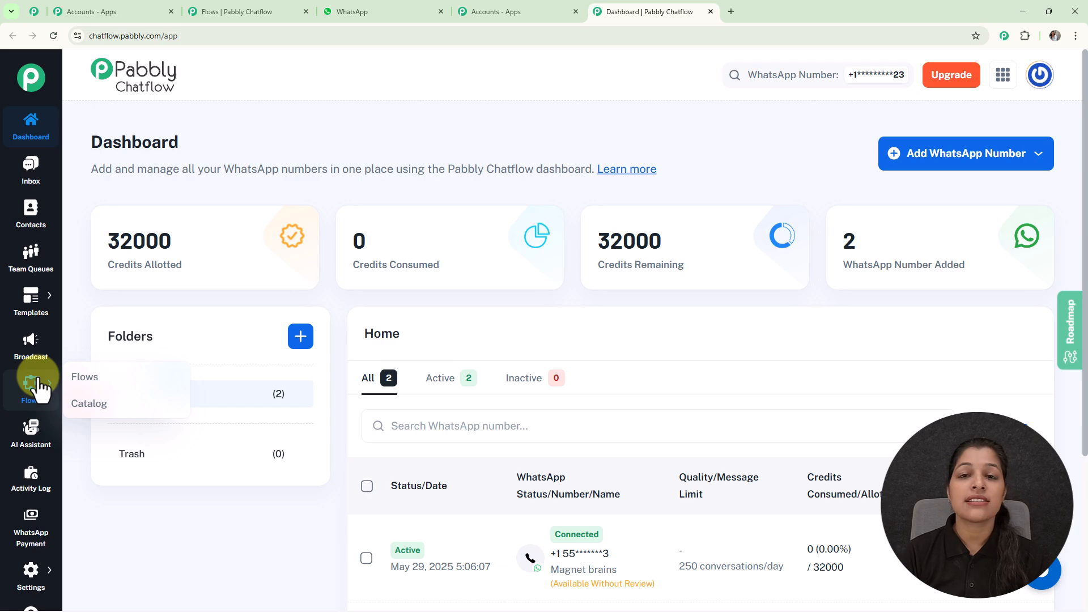
# - Go to Flows and add a new Untitled flow with a Keyword/Regex Match trigger
pyautogui.click(85, 378)
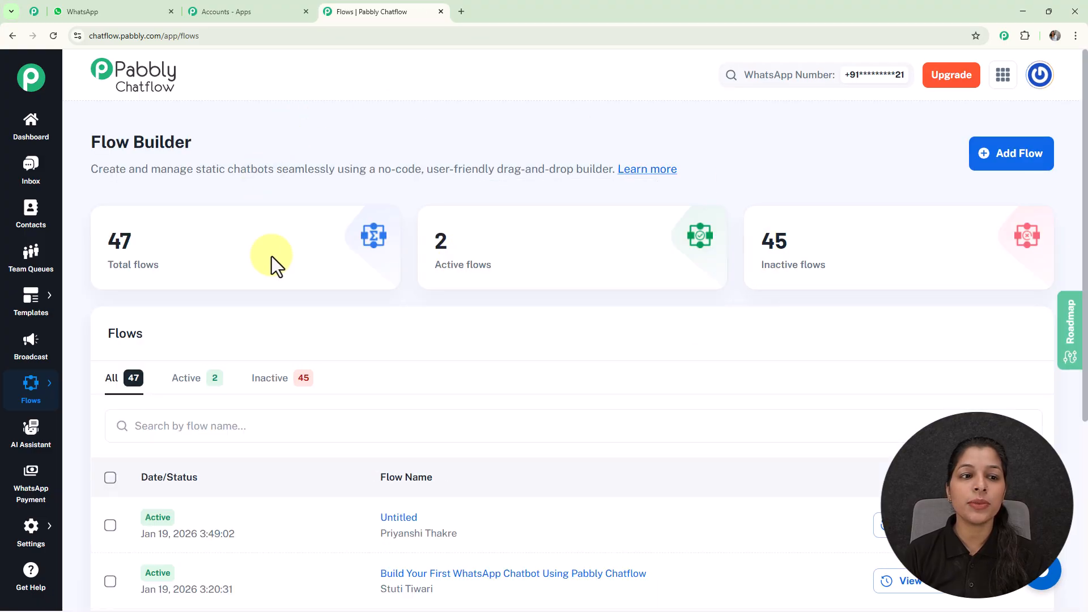
pyautogui.scroll(-5, 576, 182)
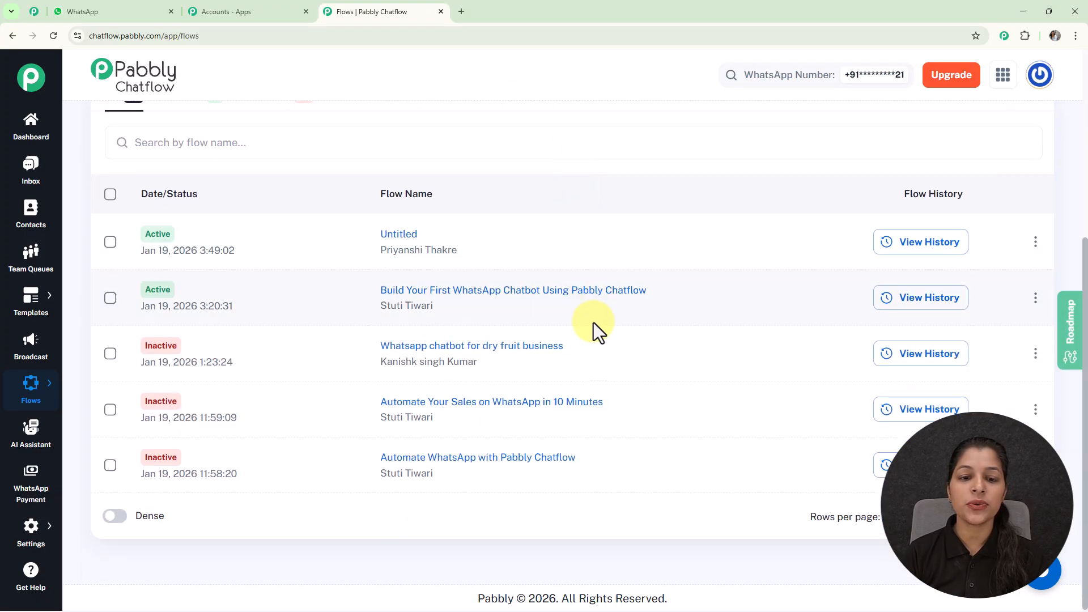
pyautogui.scroll(5, 596, 327)
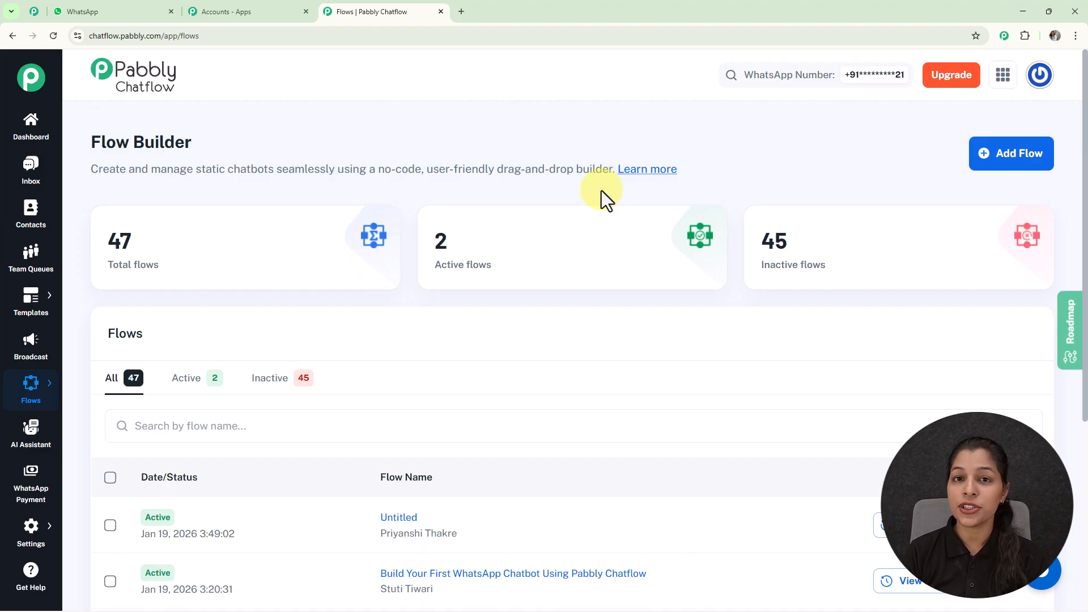
pyautogui.click(1002, 168)
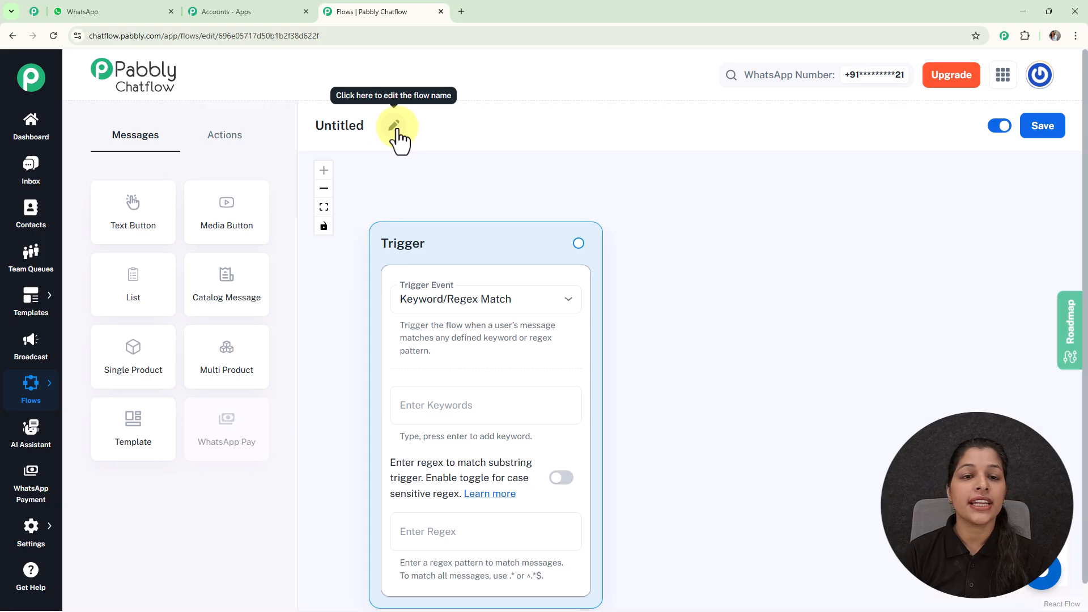
# - Make the 'Untitled' flow name editable and select it for replacement
pyautogui.click(395, 126)
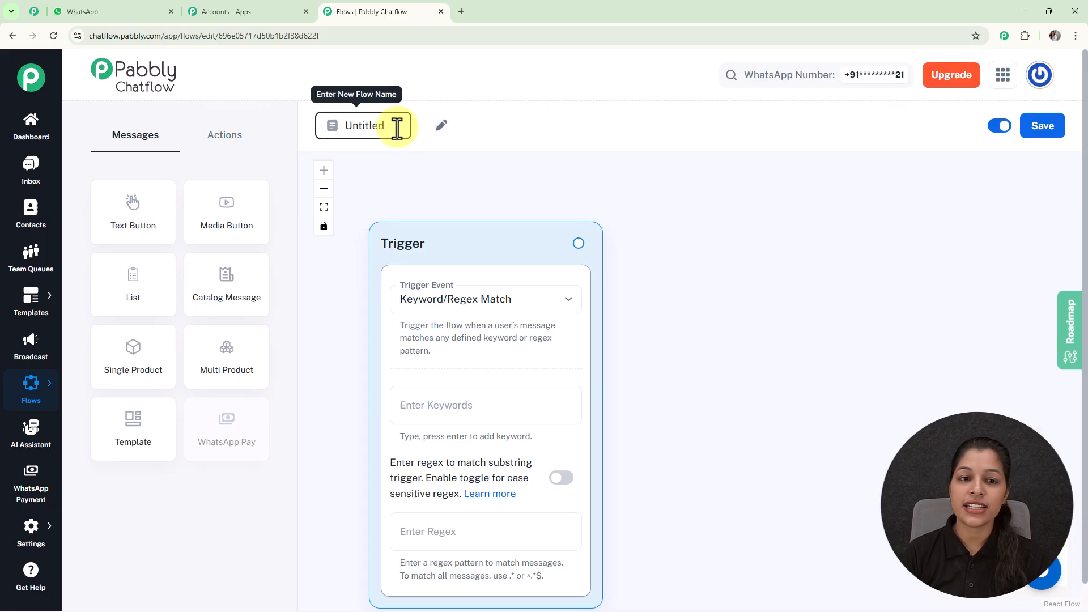
pyautogui.moveTo(396, 126); pyautogui.dragTo(313, 127)
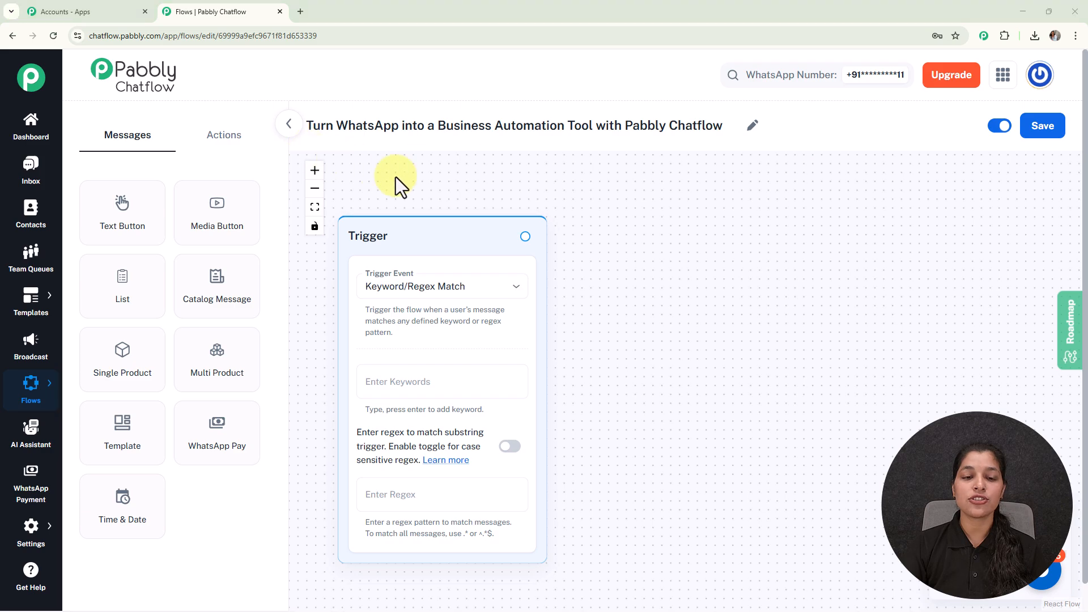
pyautogui.moveTo(663, 352); pyautogui.dragTo(666, 318)
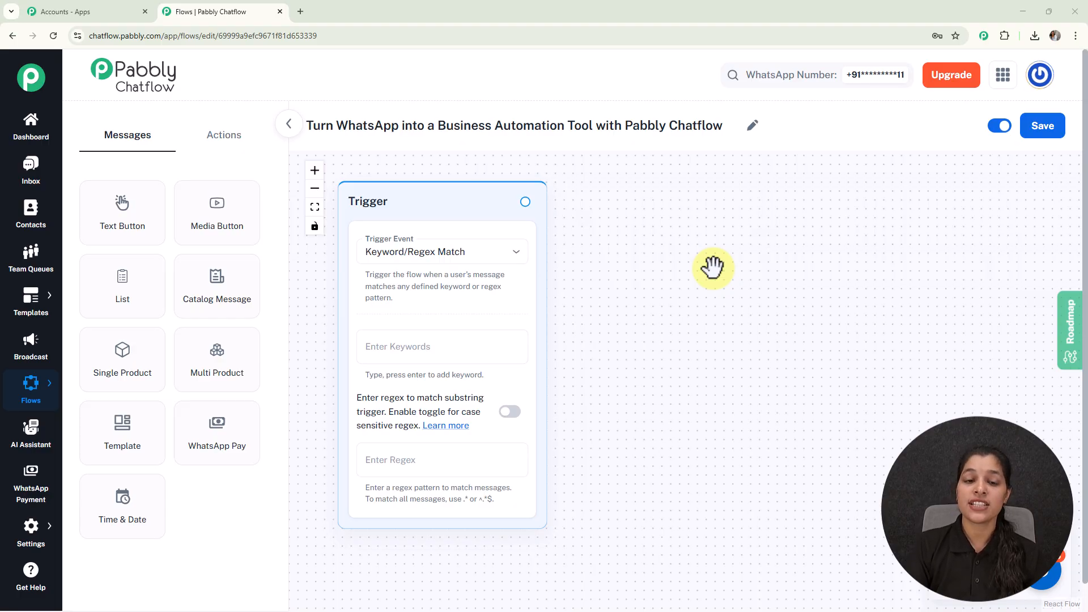
pyautogui.click(508, 260)
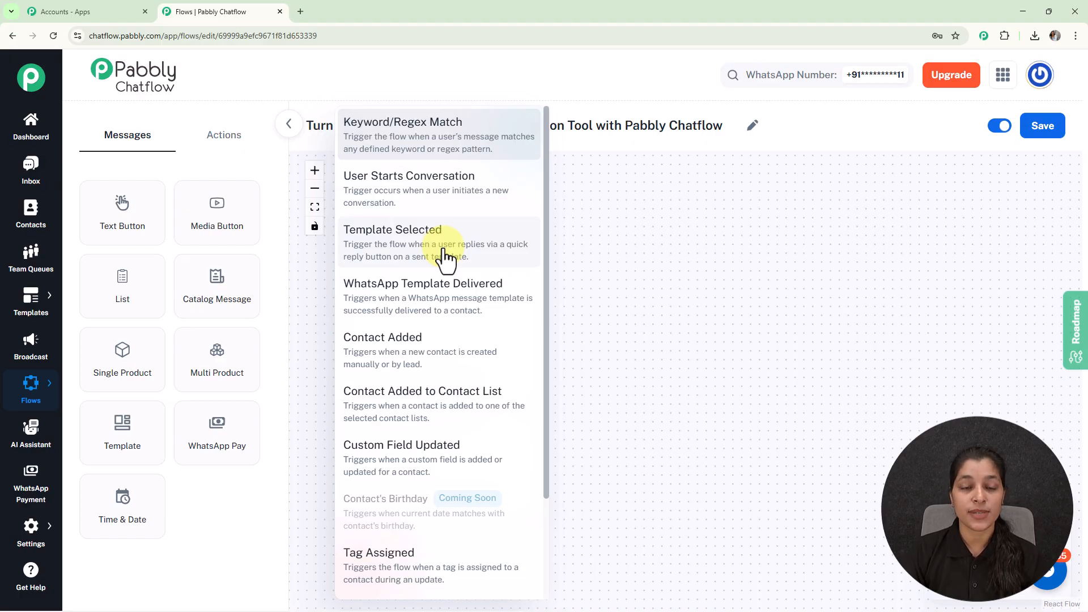
pyautogui.click(455, 136)
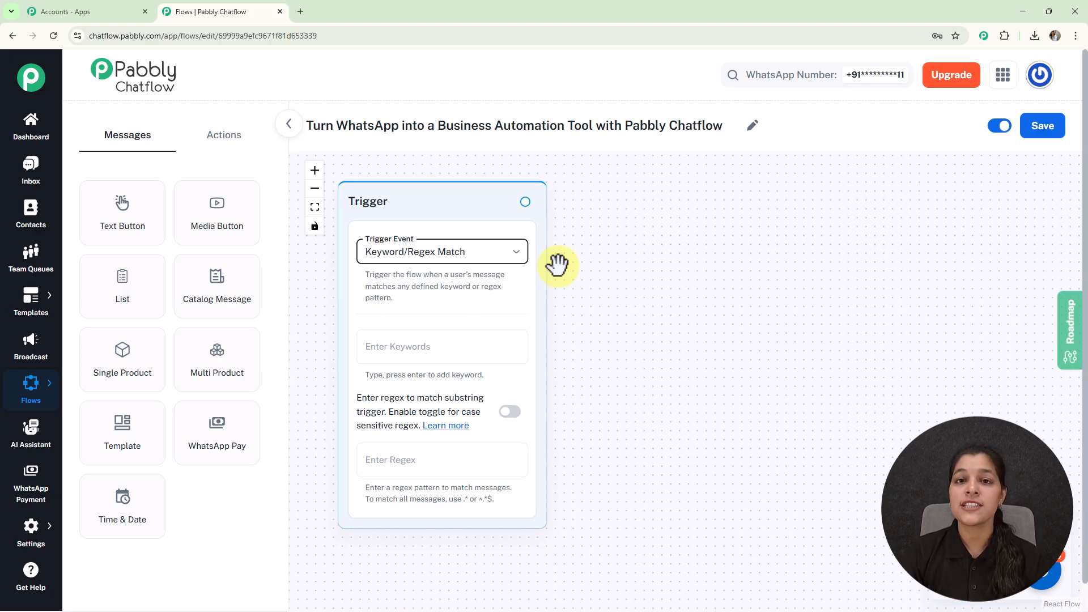
# - Add 'Hello' as the trigger keyword and leave the regex pattern empty
pyautogui.click(444, 344)
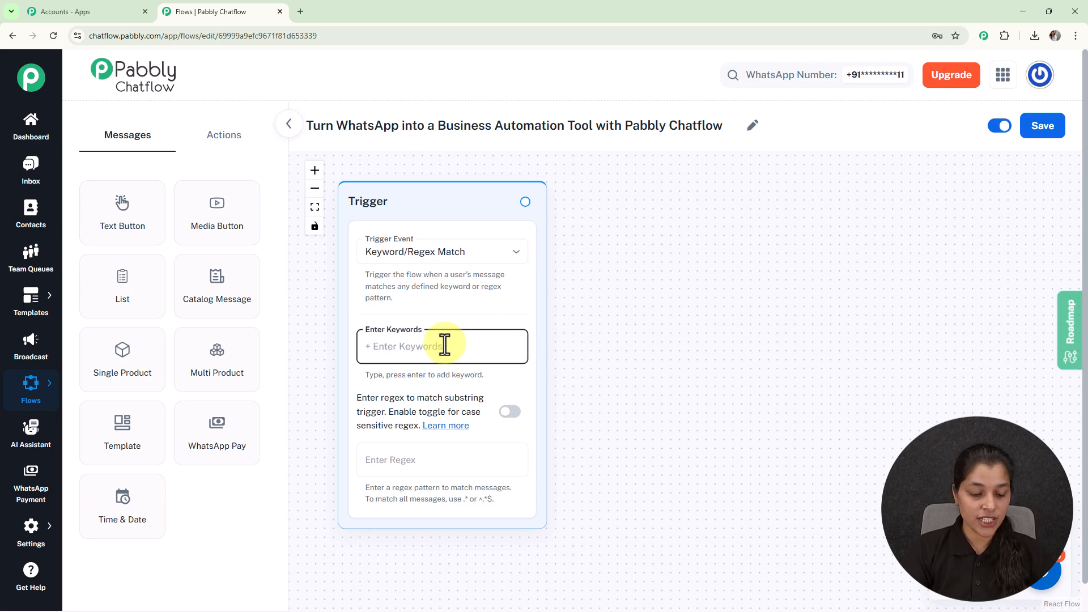
pyautogui.write('Hello')
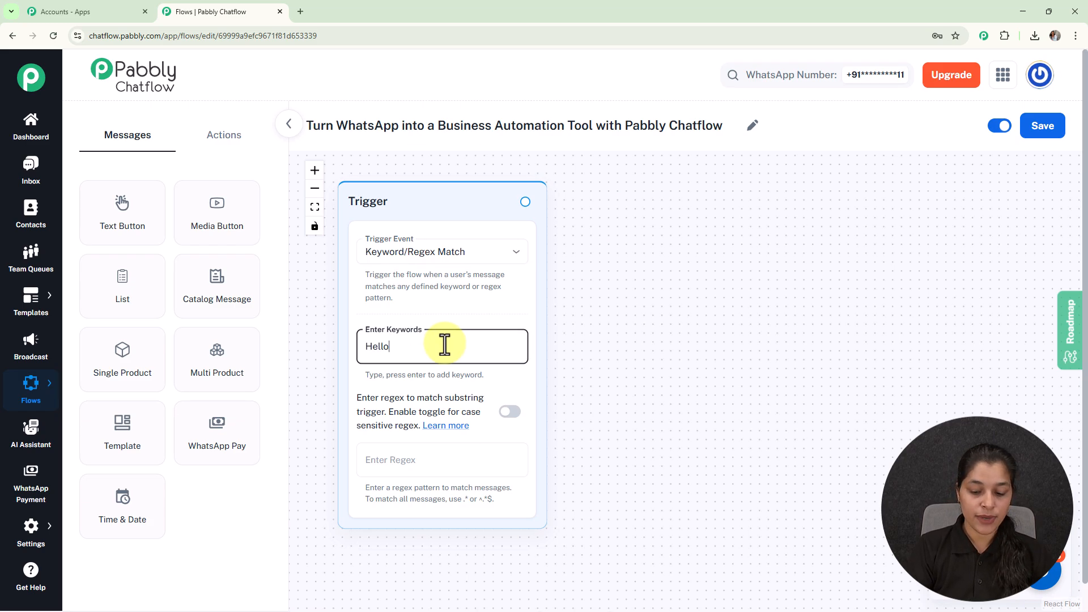
pyautogui.press('Return')
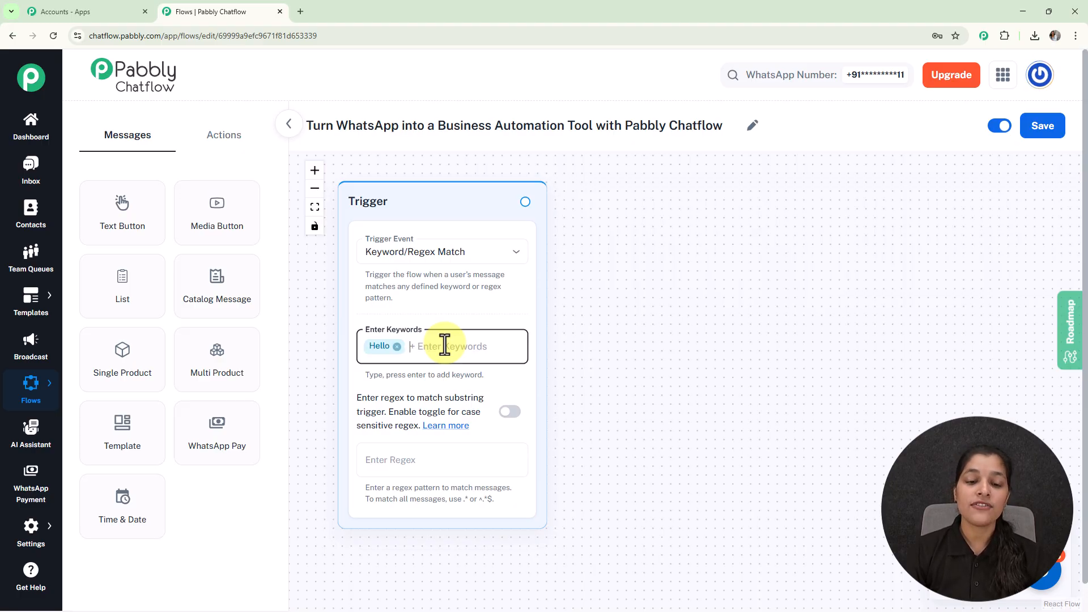
pyautogui.click(428, 460)
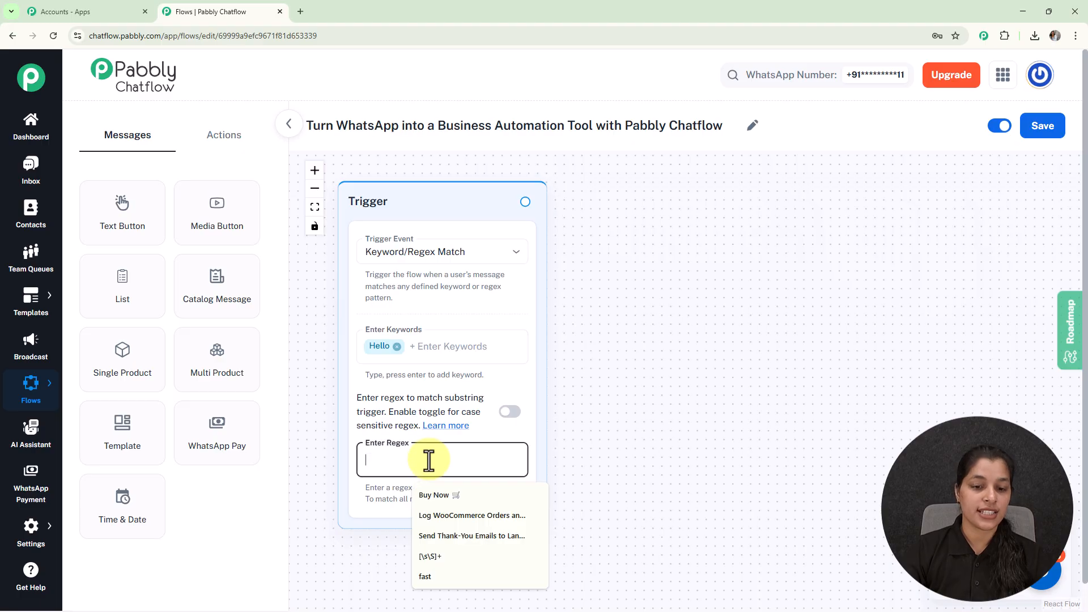
pyautogui.click(437, 556)
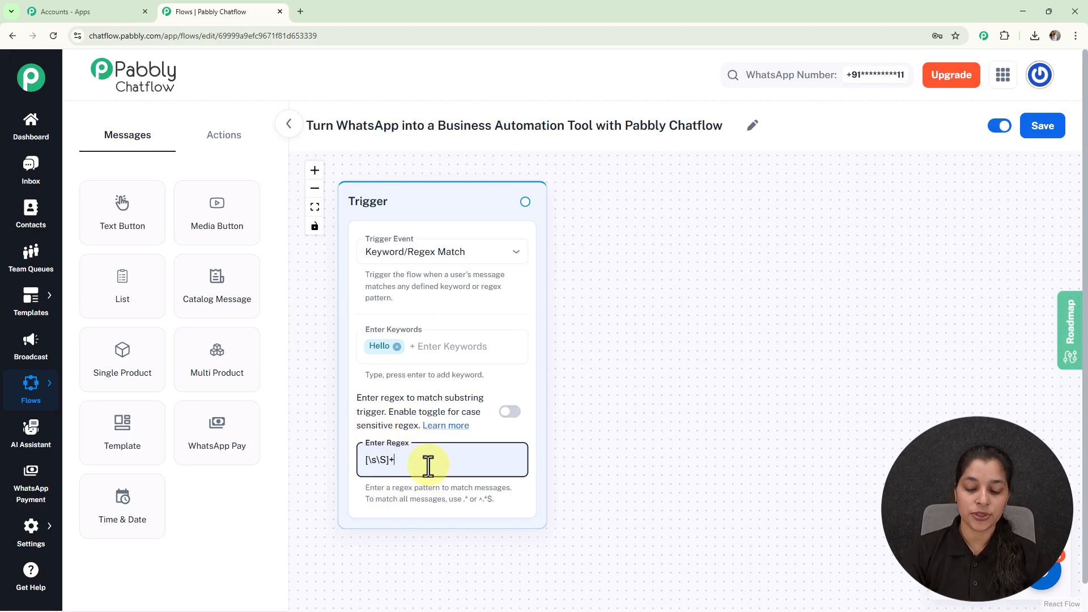
pyautogui.press('BackSpace')
pyautogui.press('BackSpace')
pyautogui.press('BackSpace')
pyautogui.press('BackSpace')
pyautogui.press('BackSpace')
pyautogui.press('BackSpace')
pyautogui.press('BackSpace')
pyautogui.click(750, 375)
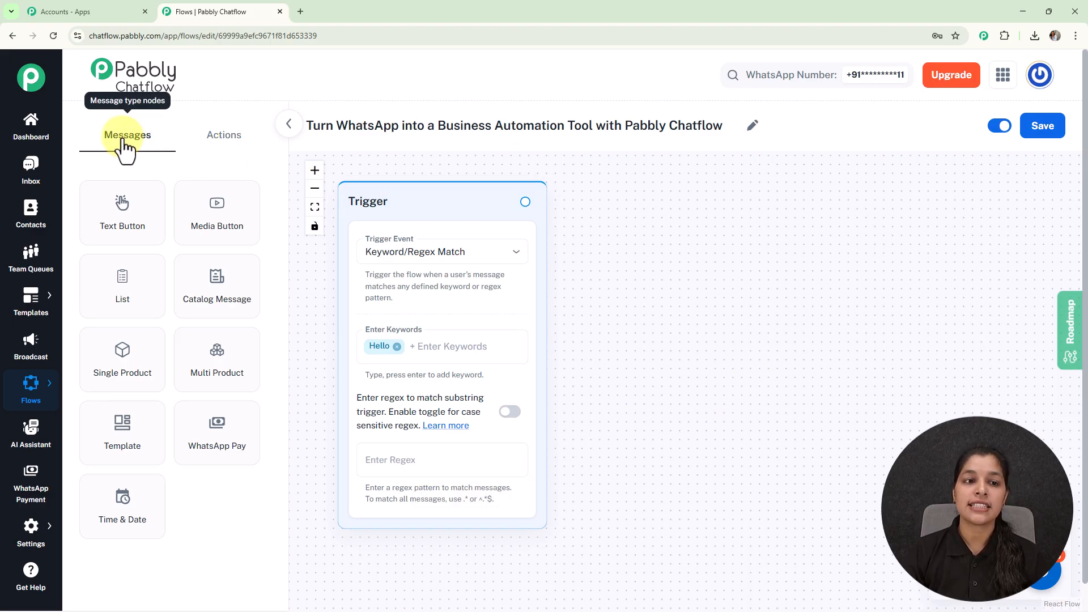
# - Browse the action node types, then return to the message node types
pyautogui.click(225, 139)
pyautogui.click(133, 145)
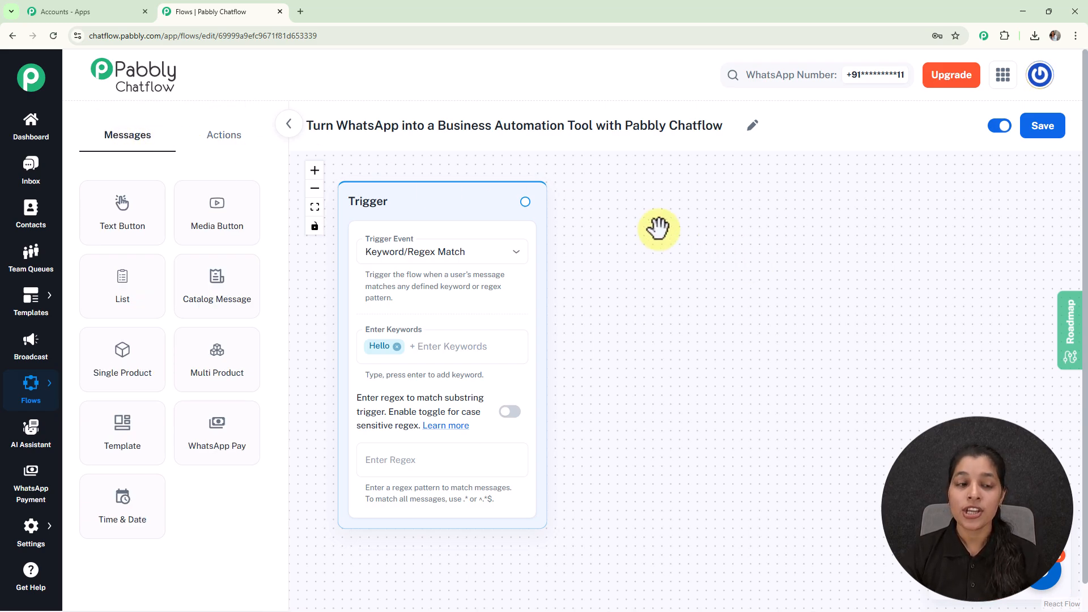
pyautogui.click(225, 139)
pyautogui.click(133, 142)
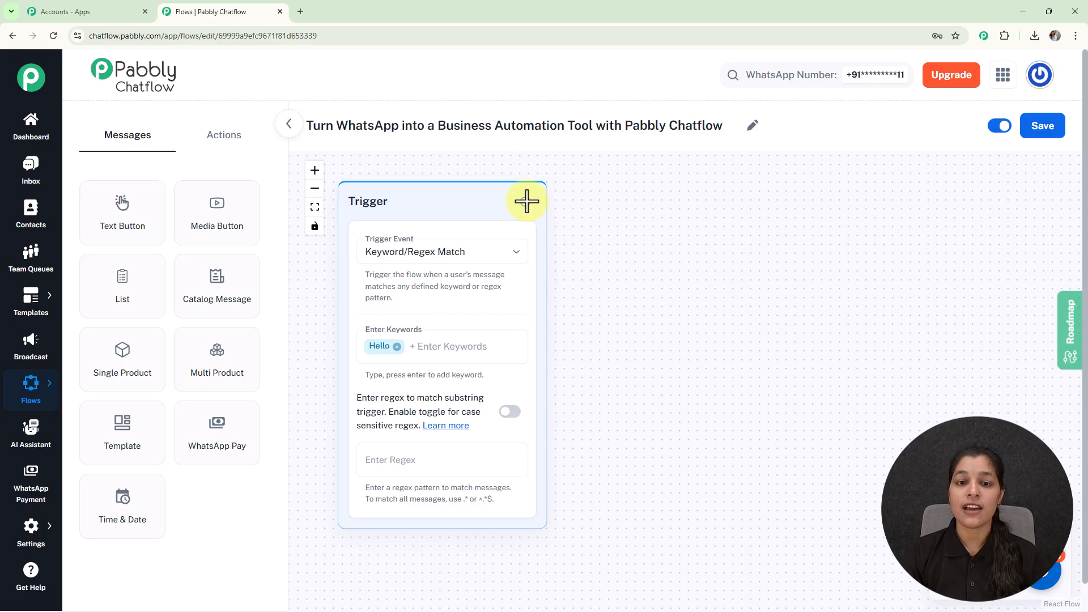
# - Connect a Text Button message 'How can we help you today?' after the Trigger and start a button
pyautogui.moveTo(525, 202); pyautogui.dragTo(663, 259)
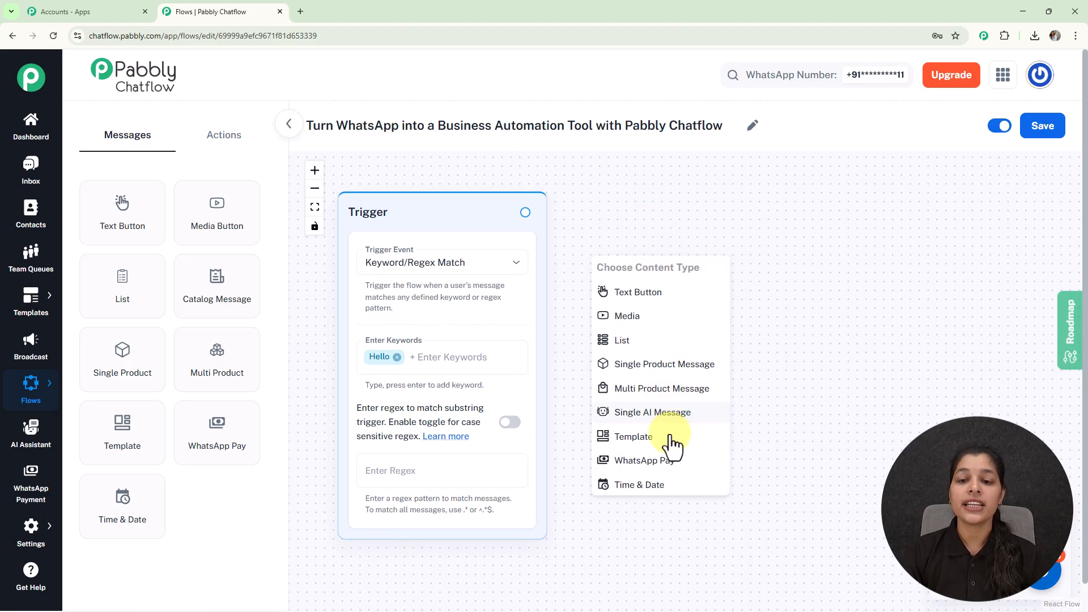
pyautogui.click(658, 298)
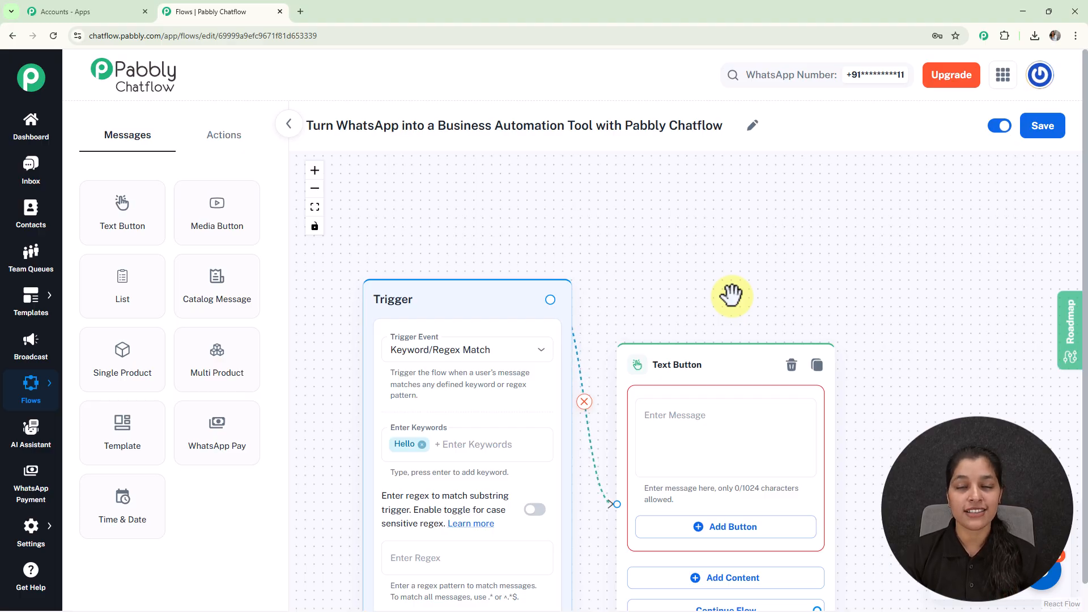
pyautogui.hotkey('ctrl', 'v')
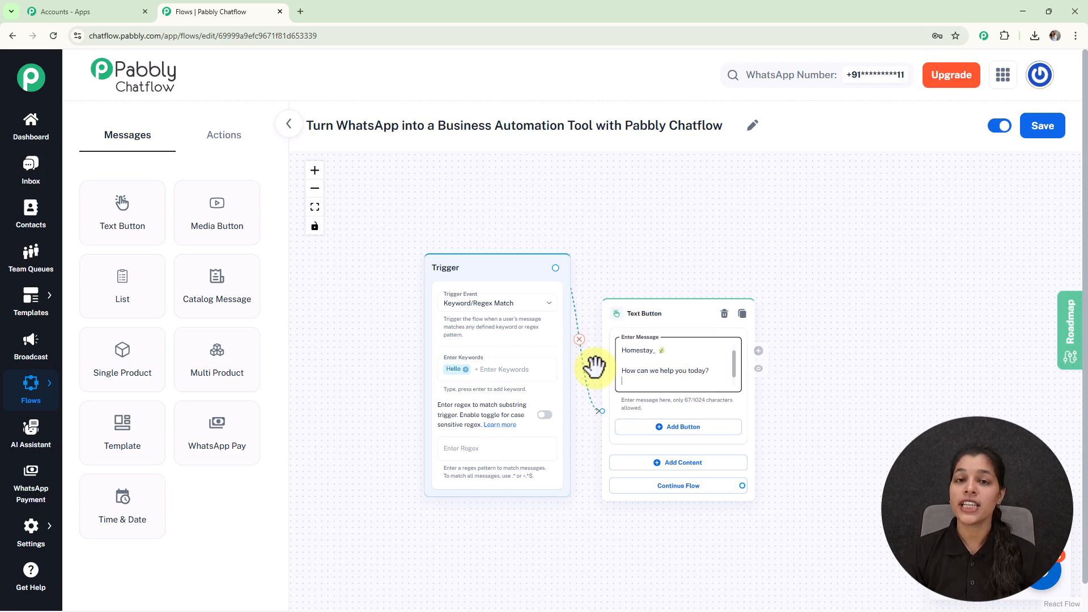
pyautogui.click(695, 431)
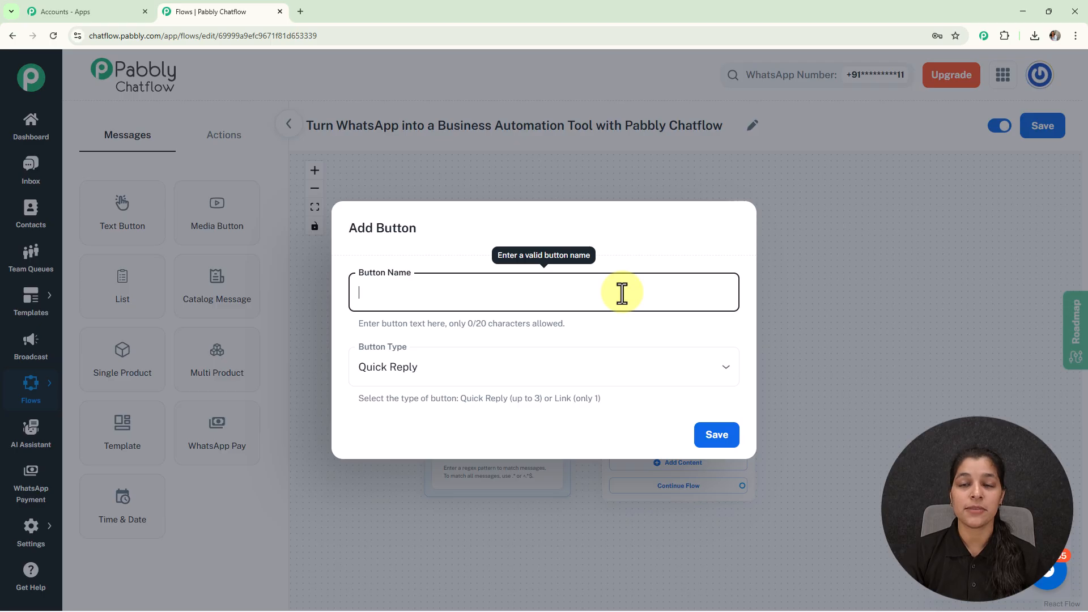
# - Add quick-reply buttons 'Rooms & Pricing' and 'Book Your Stay' to the welcome message
pyautogui.write('Rooms & Pricing')
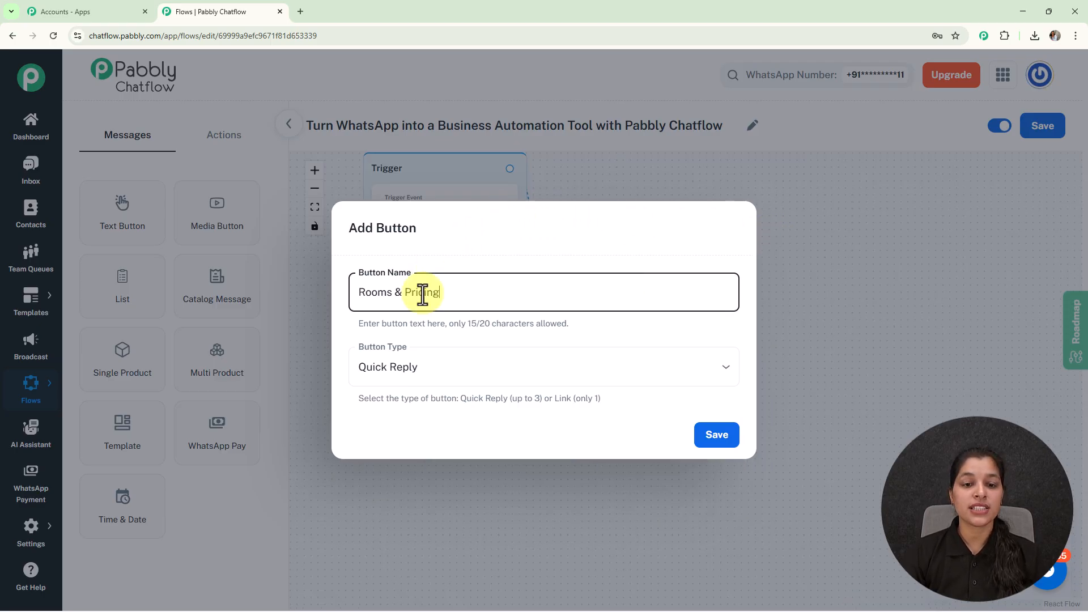
pyautogui.click(728, 371)
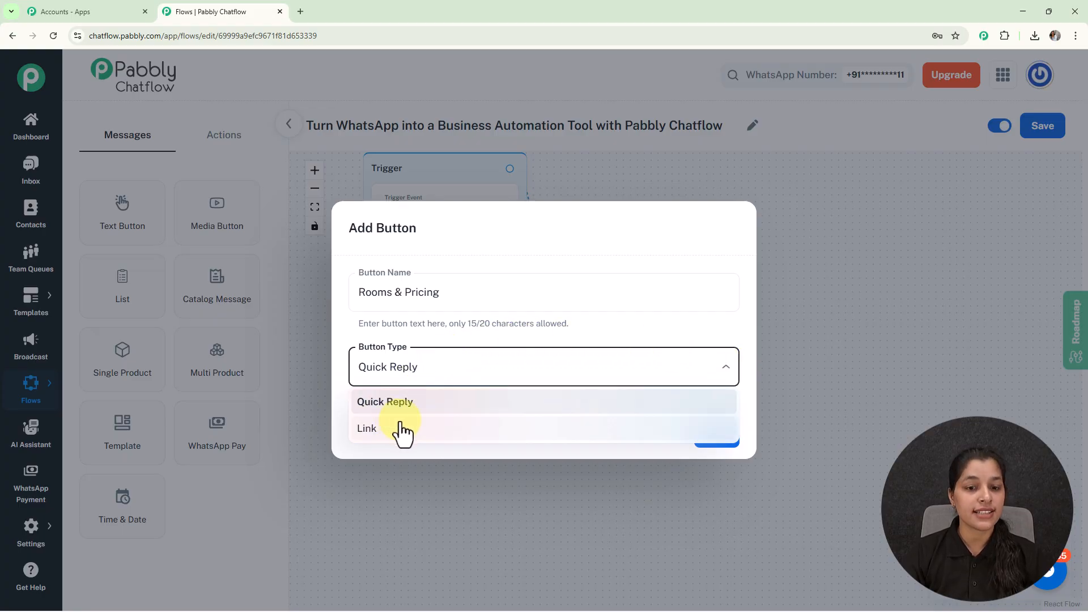
pyautogui.click(410, 401)
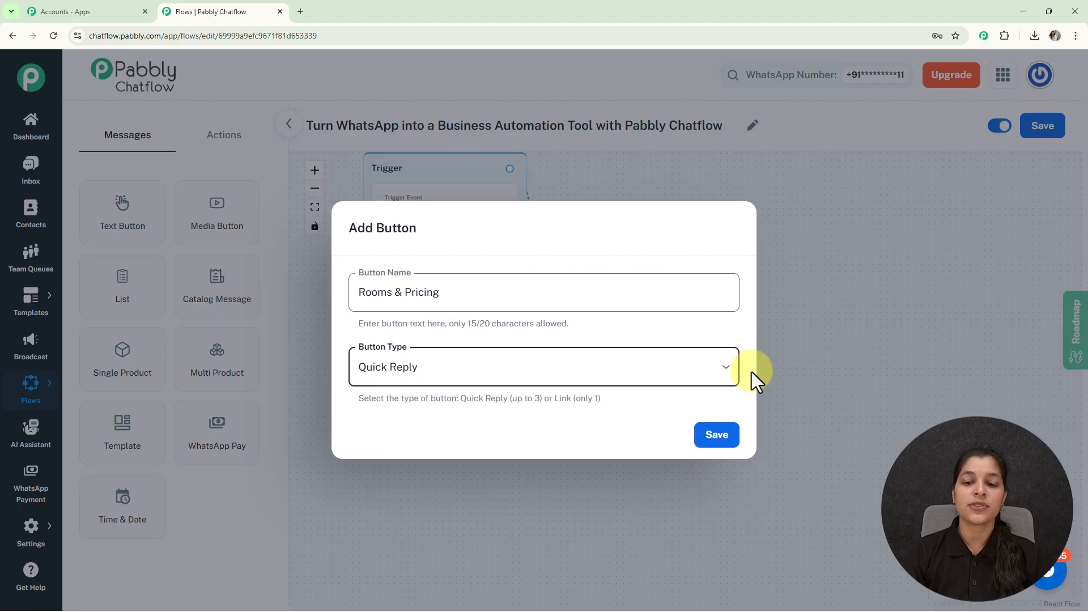
pyautogui.click(708, 442)
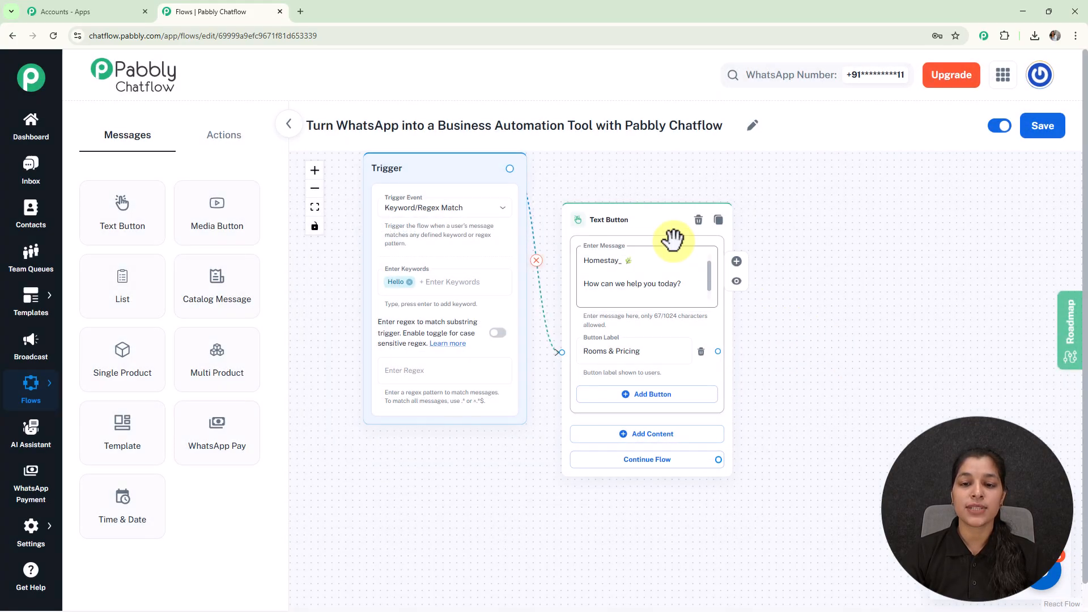
pyautogui.moveTo(651, 224); pyautogui.dragTo(632, 183)
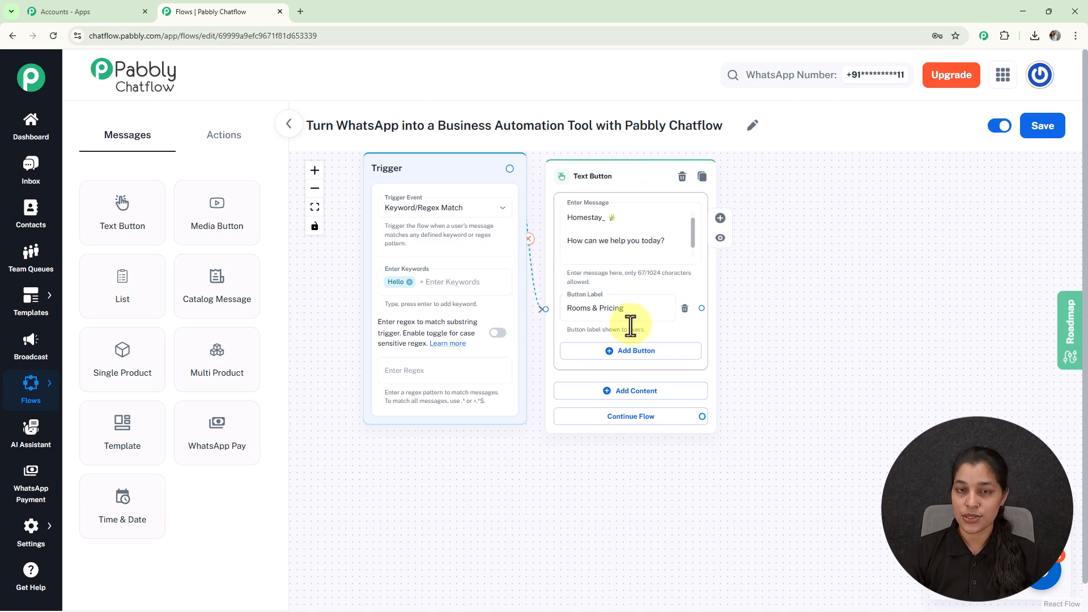
pyautogui.click(634, 346)
pyautogui.write('Book Your Stay')
pyautogui.click(717, 436)
pyautogui.scroll(-3, 785, 306)
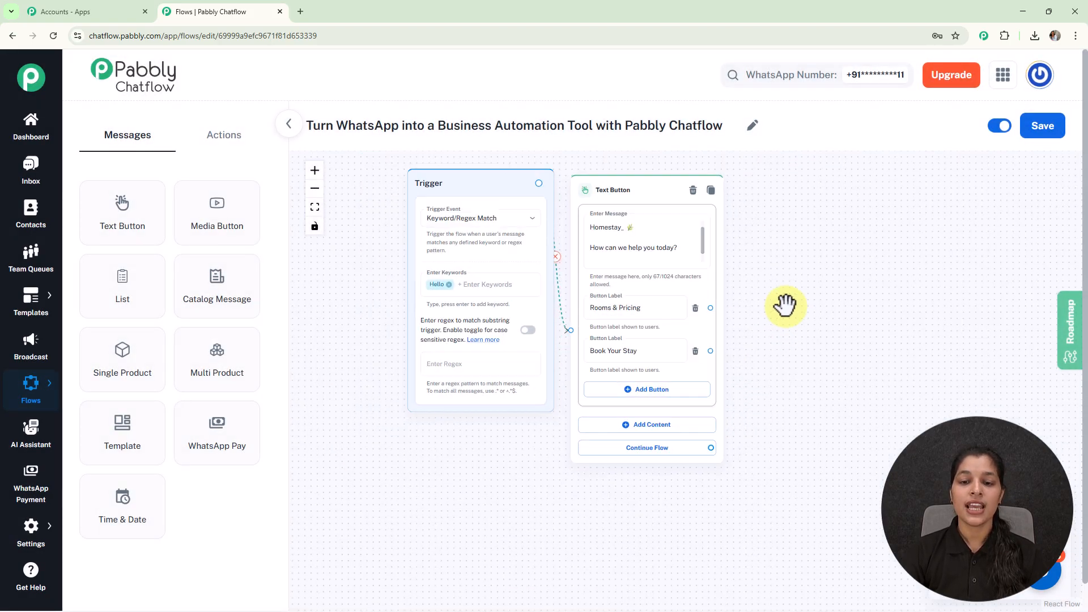
pyautogui.moveTo(822, 274); pyautogui.dragTo(737, 262)
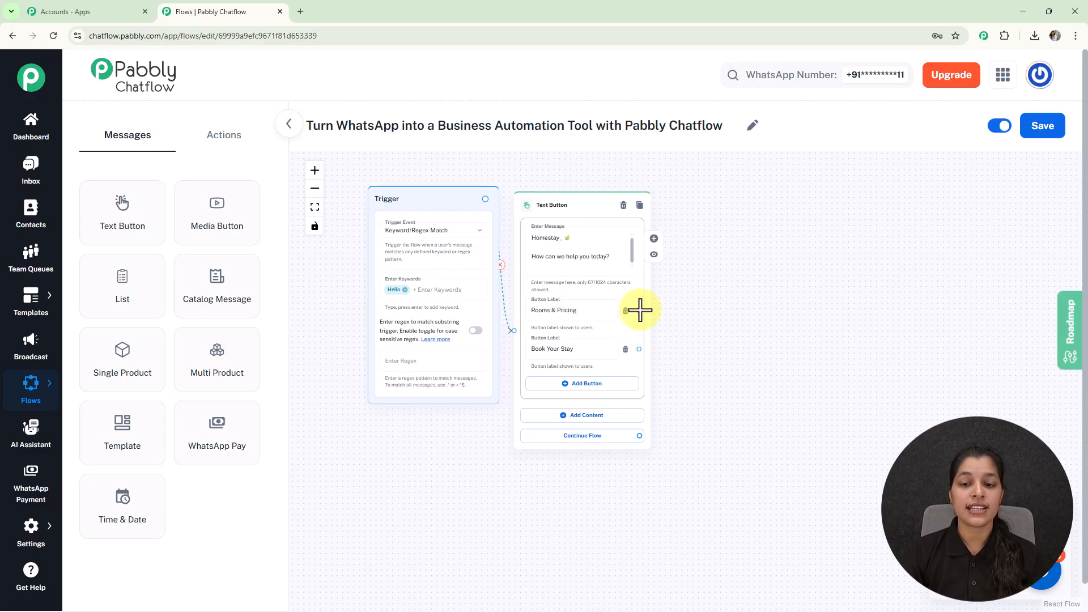
# - Link the Rooms & Pricing button to a new List message node
pyautogui.moveTo(640, 309); pyautogui.dragTo(731, 216)
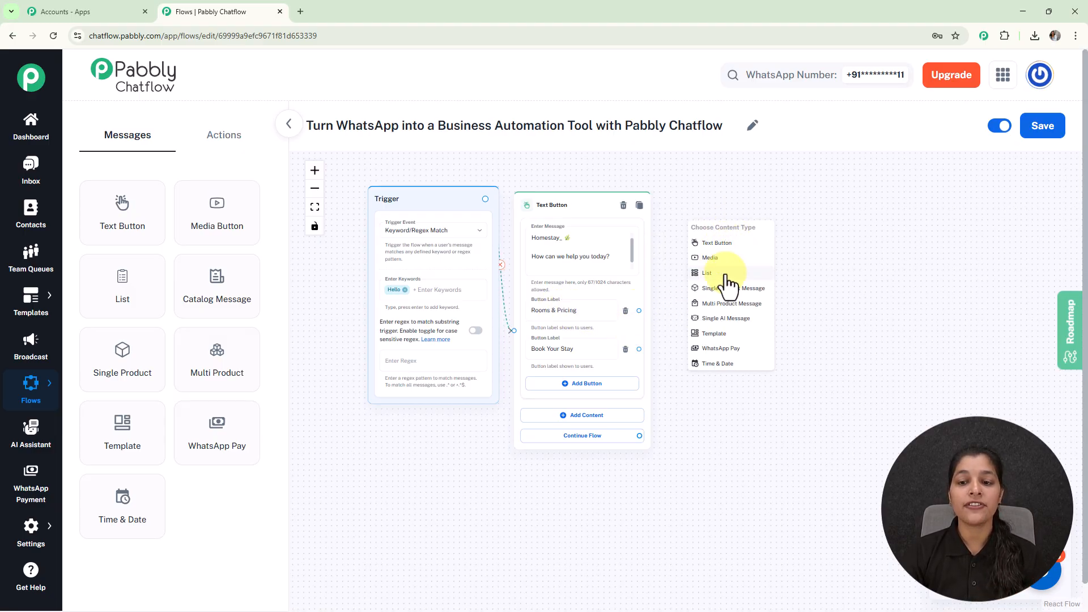
pyautogui.scroll(3, 729, 284)
pyautogui.click(727, 277)
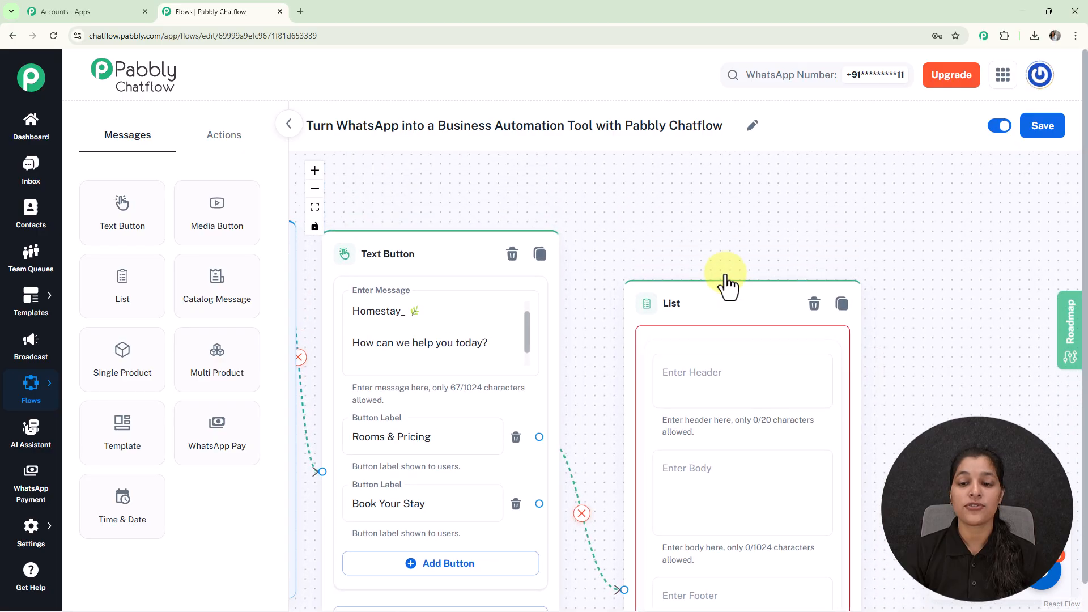
pyautogui.moveTo(716, 291); pyautogui.dragTo(691, 154)
pyautogui.scroll(3, 701, 227)
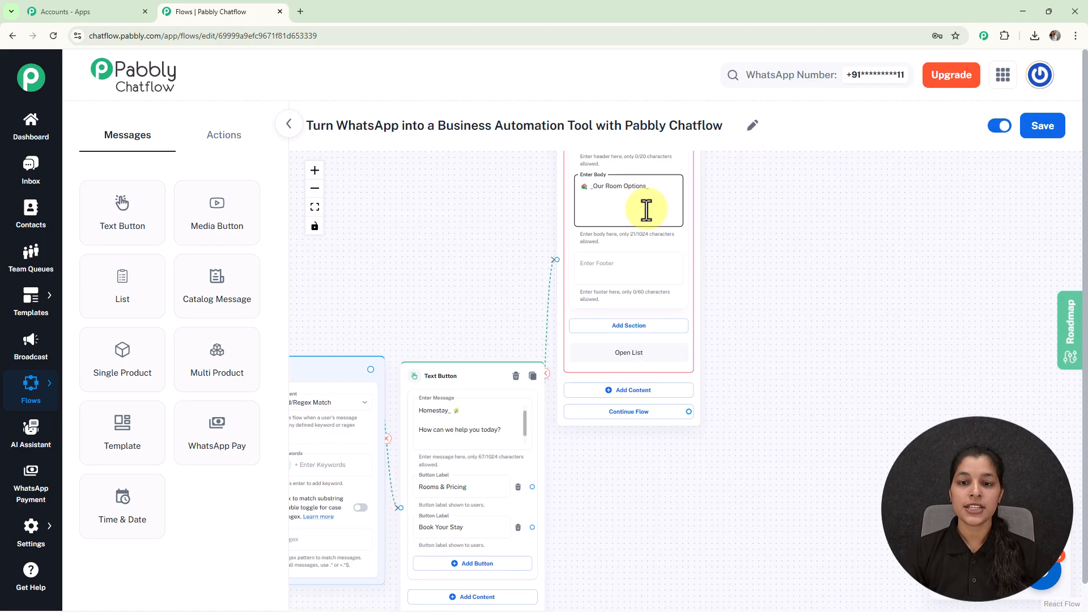
pyautogui.scroll(2, 646, 210)
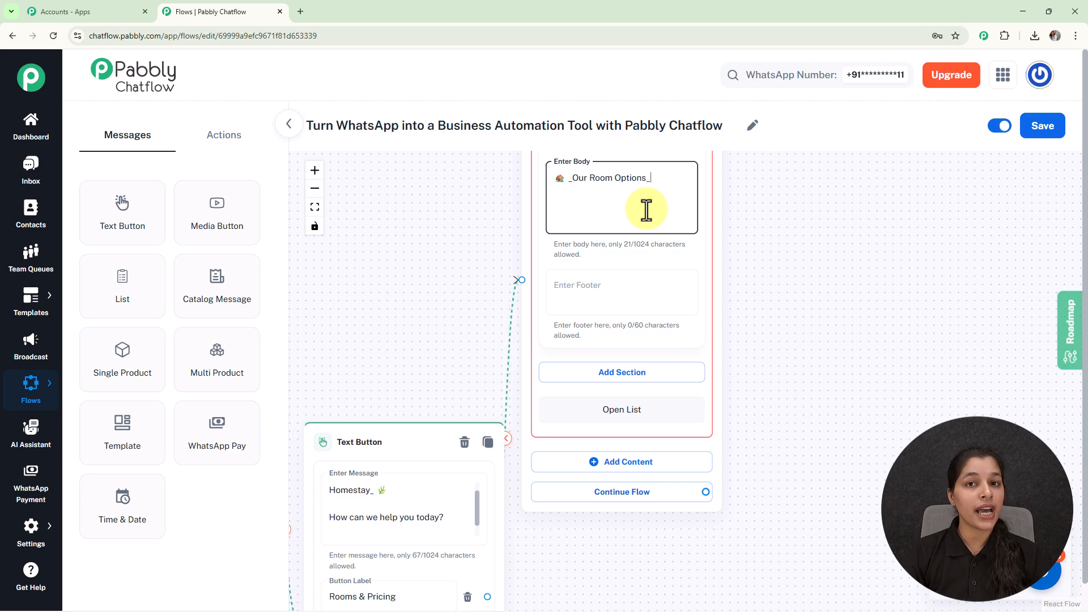
# - Add a first list section titled 'Rooms'
pyautogui.click(623, 375)
pyautogui.click(609, 406)
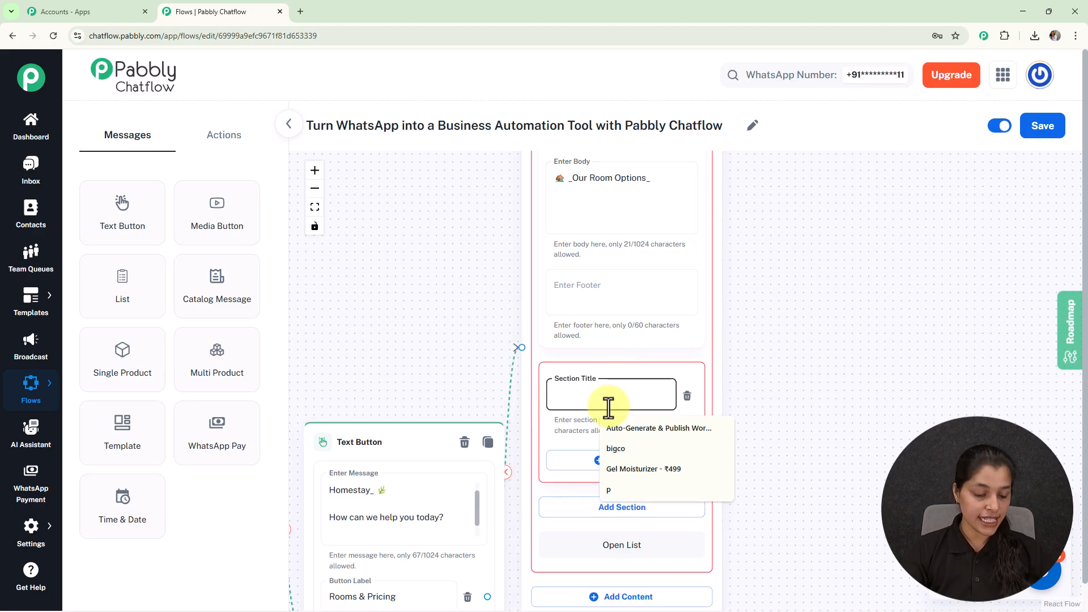
pyautogui.write('Rooms')
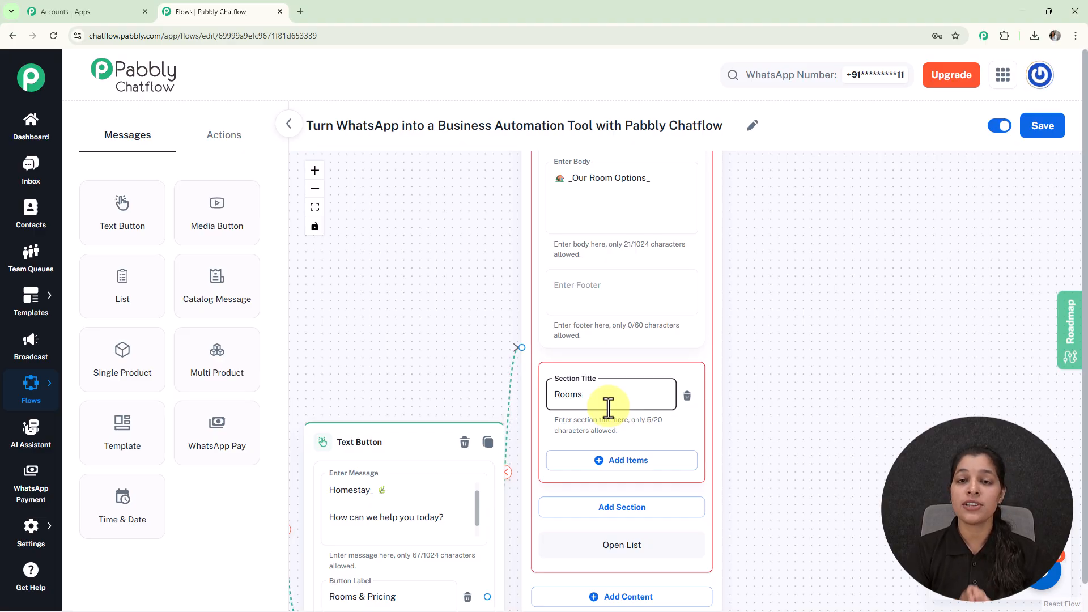
pyautogui.scroll(-3, 767, 318)
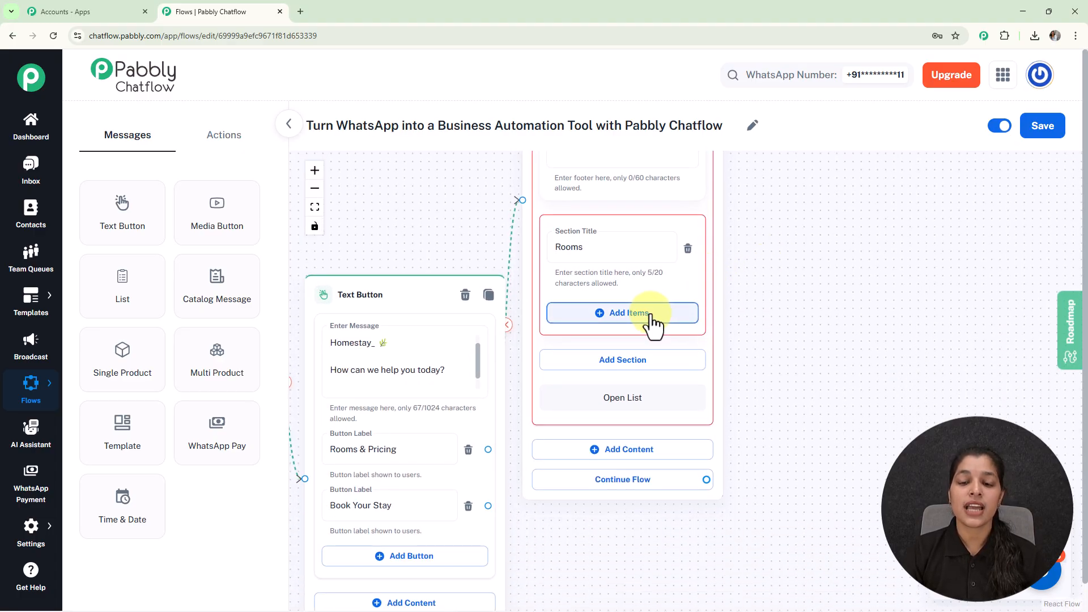
# - Add Deluxe Garden Room, Family Comfort Suite and Private Cottage Stay as items under Rooms
pyautogui.click(653, 321)
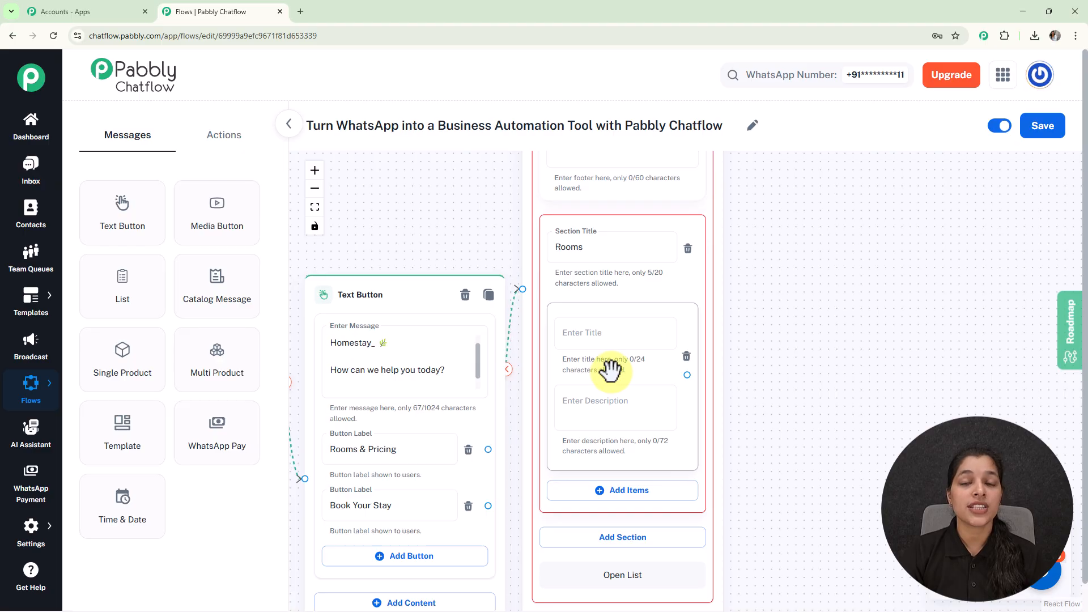
pyautogui.click(597, 409)
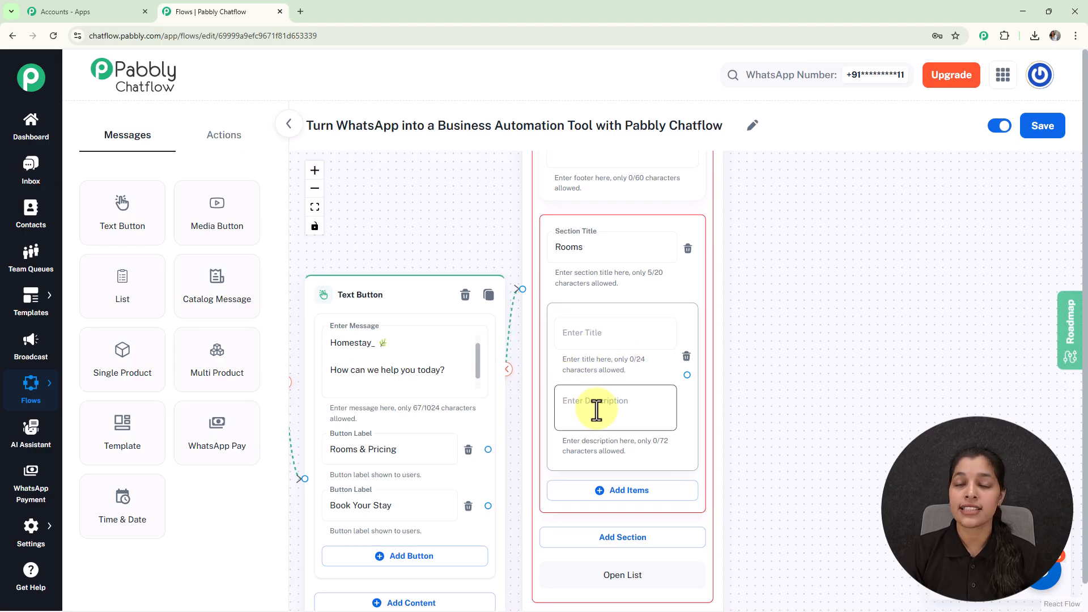
pyautogui.click(614, 335)
pyautogui.write('🌿 Deluxe Garden Room')
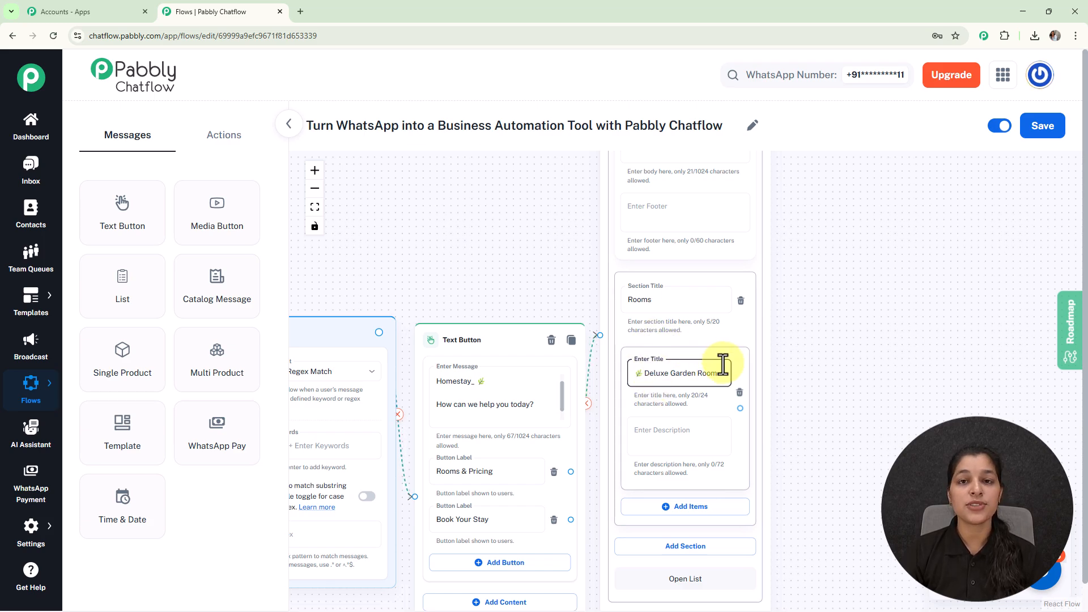
pyautogui.scroll(-3, 758, 328)
pyautogui.scroll(2, 758, 340)
pyautogui.moveTo(744, 386); pyautogui.dragTo(780, 290)
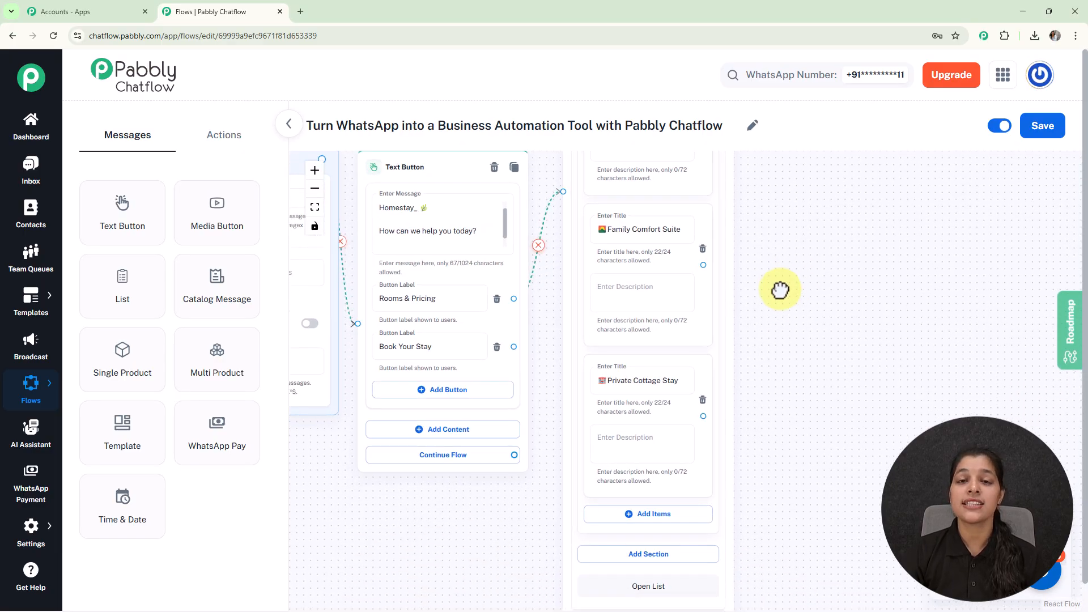
pyautogui.scroll(-2, 764, 327)
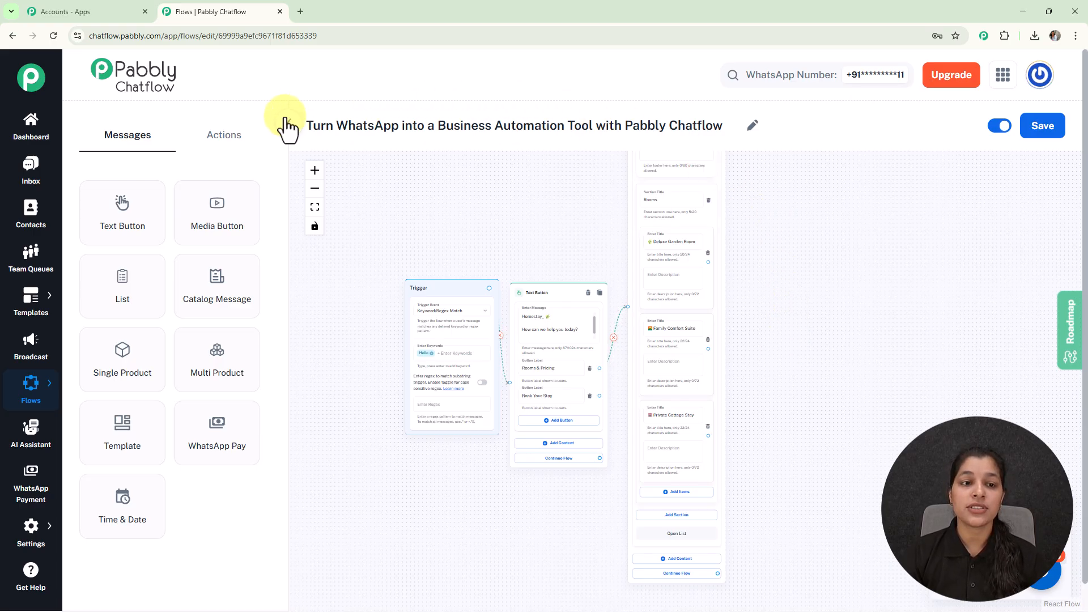
# - Drag a Set Custom Field action from the Actions list onto the canvas
pyautogui.click(225, 140)
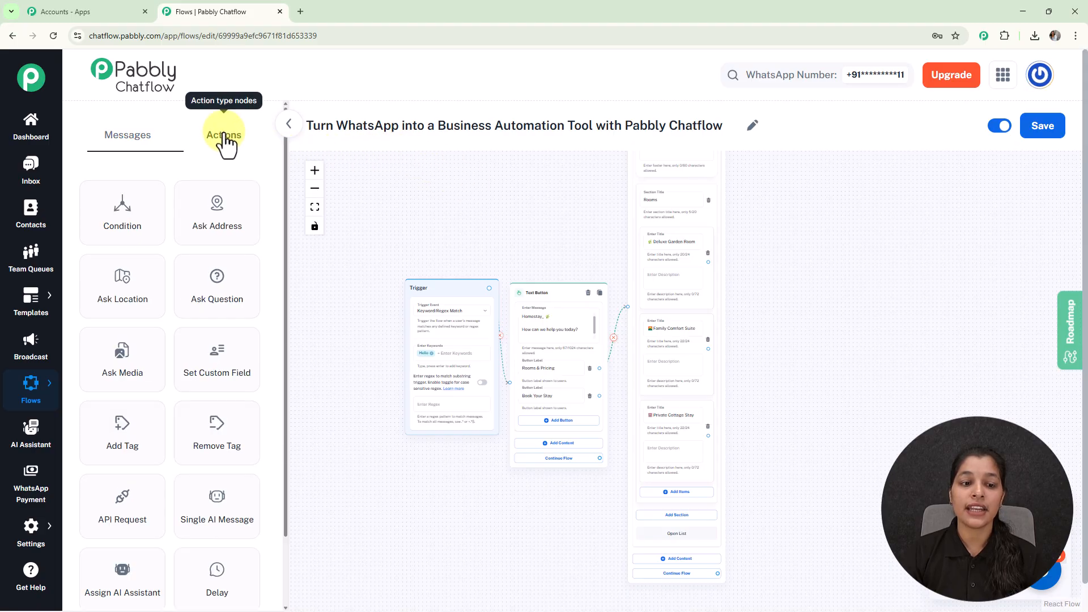
pyautogui.moveTo(225, 374); pyautogui.dragTo(815, 271)
pyautogui.scroll(3, 715, 258)
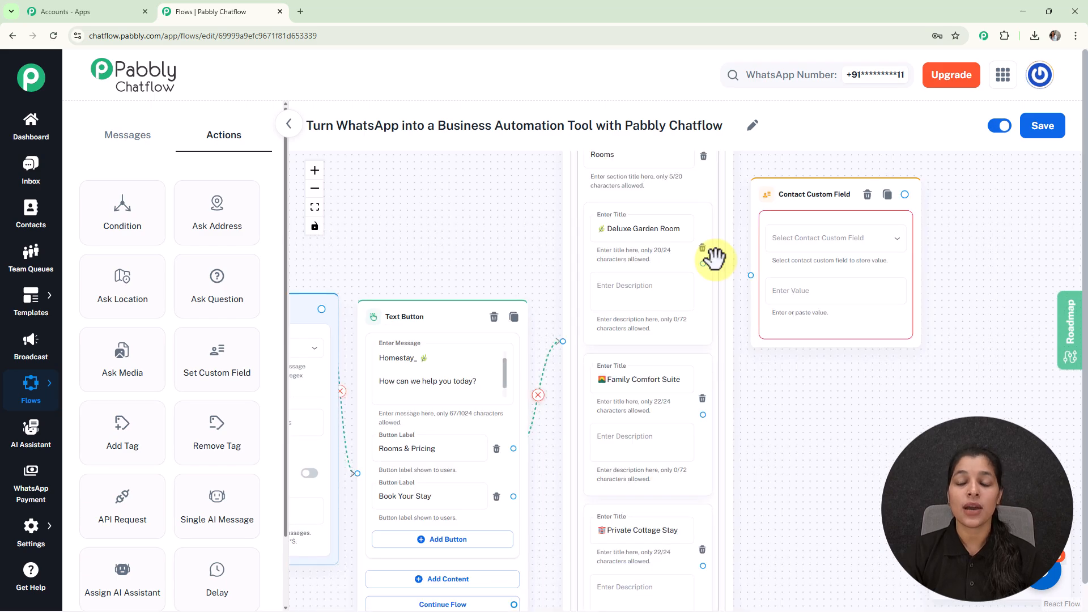
# - Connect the Deluxe Garden Room item to the new custom field step, leaving the field unchosen
pyautogui.click(680, 233)
pyautogui.click(662, 302)
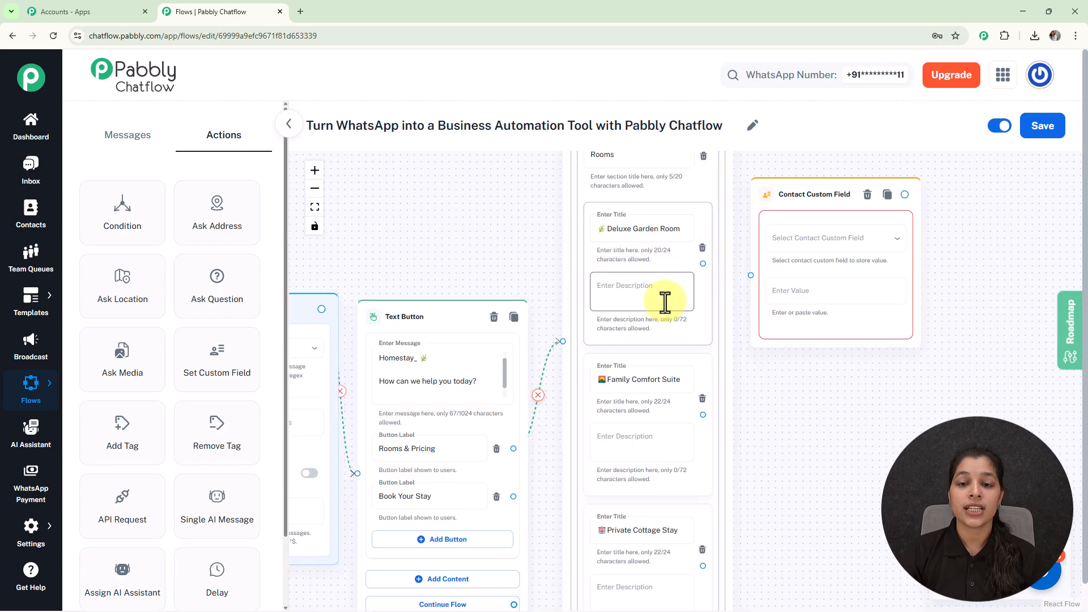
pyautogui.moveTo(703, 263); pyautogui.dragTo(758, 275)
pyautogui.click(782, 243)
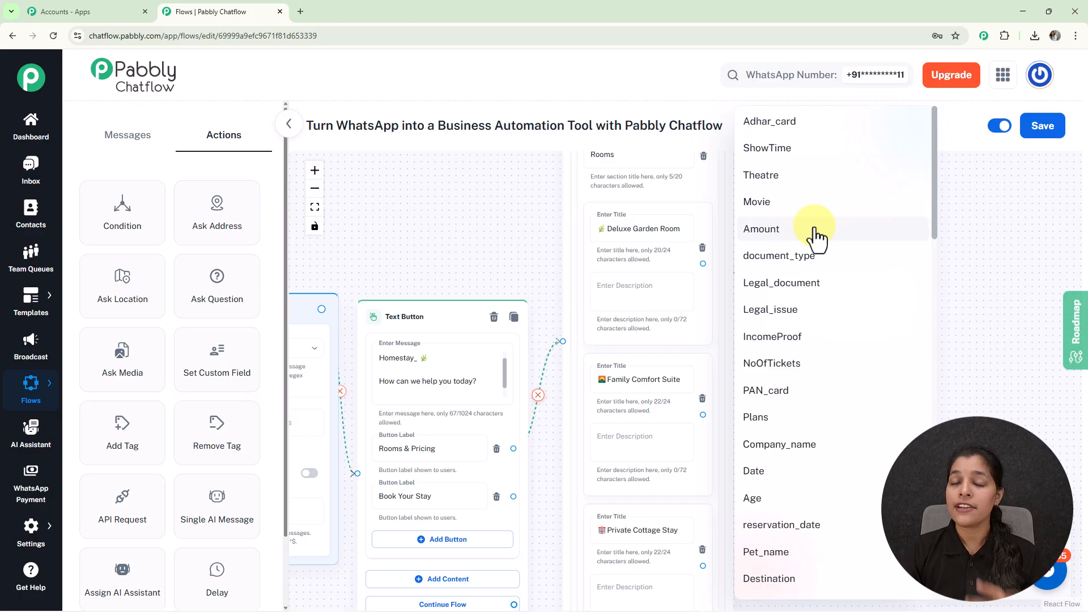
pyautogui.click(543, 163)
pyautogui.moveTo(23, 553)
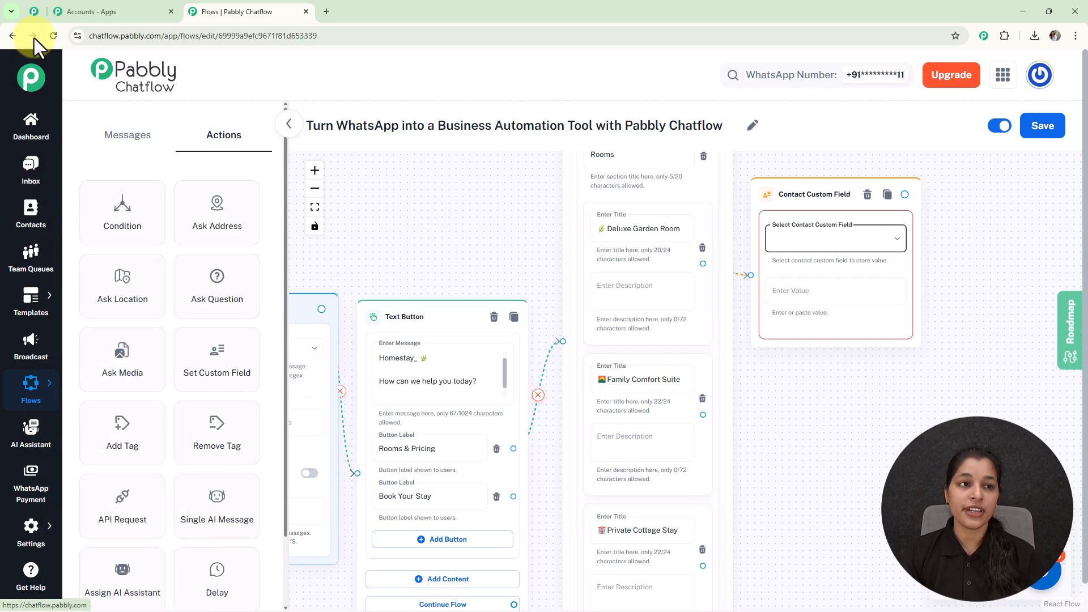
# - Visit the contact custom fields settings, add an empty field row, and return to the flow editor
pyautogui.click(35, 15)
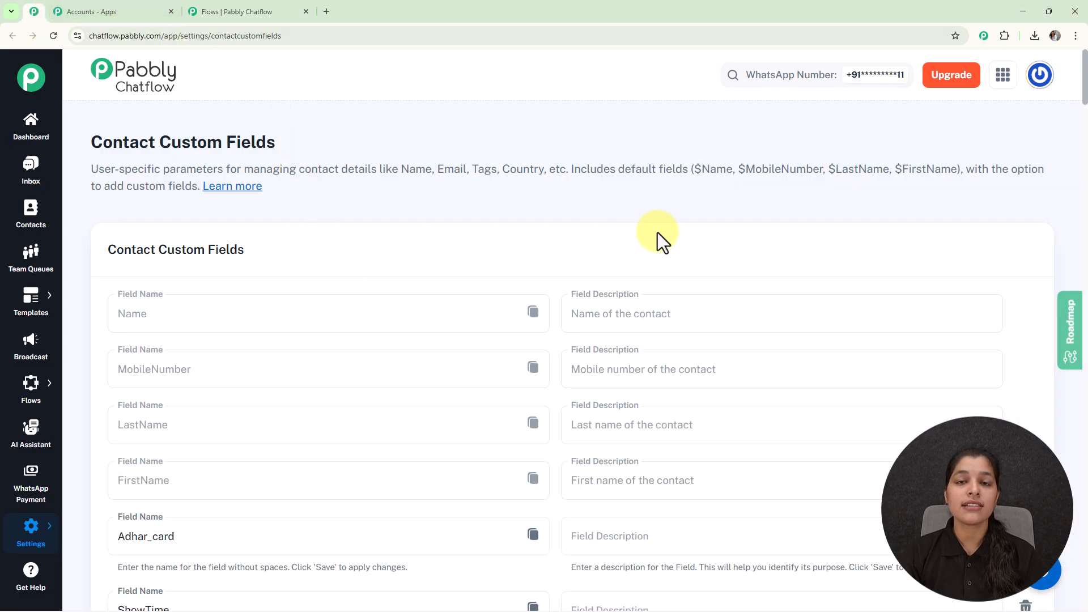
pyautogui.scroll(-6, 661, 236)
pyautogui.scroll(-20, 661, 236)
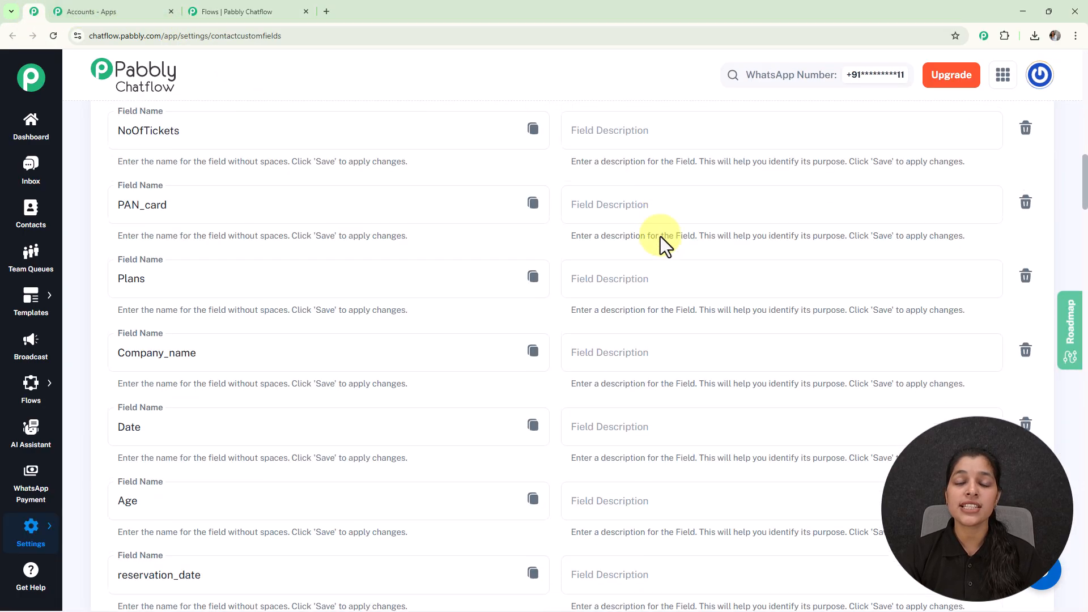
pyautogui.scroll(-19, 661, 237)
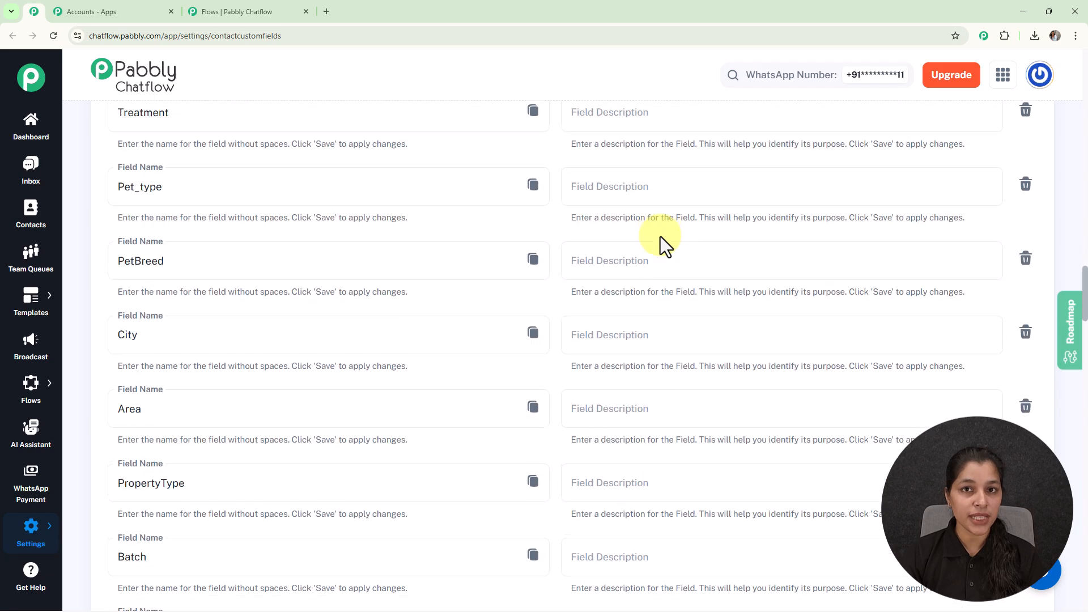
pyautogui.scroll(-20, 661, 236)
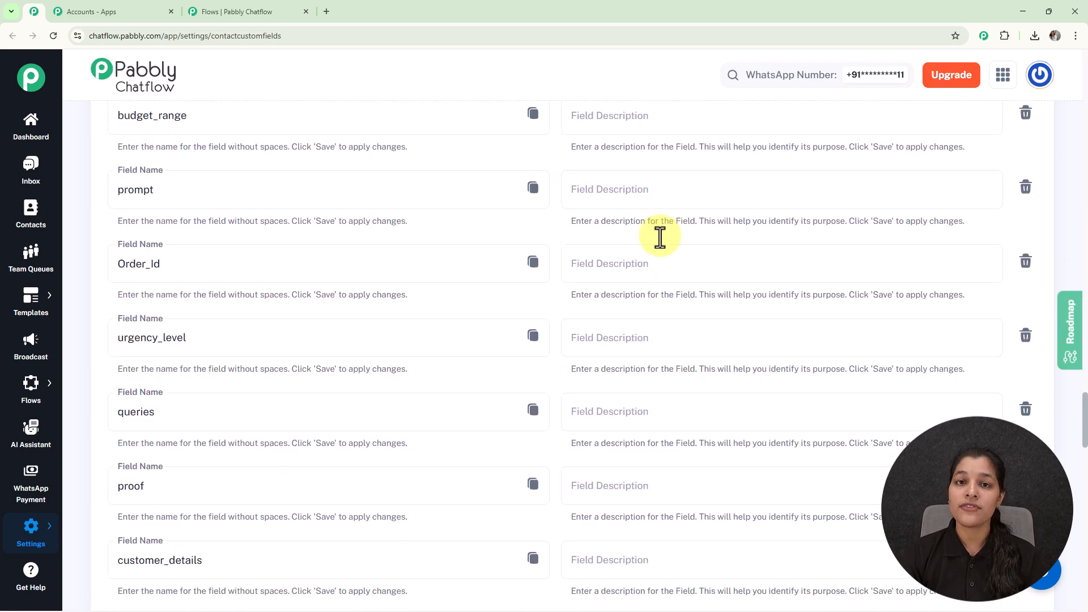
pyautogui.scroll(-15, 661, 237)
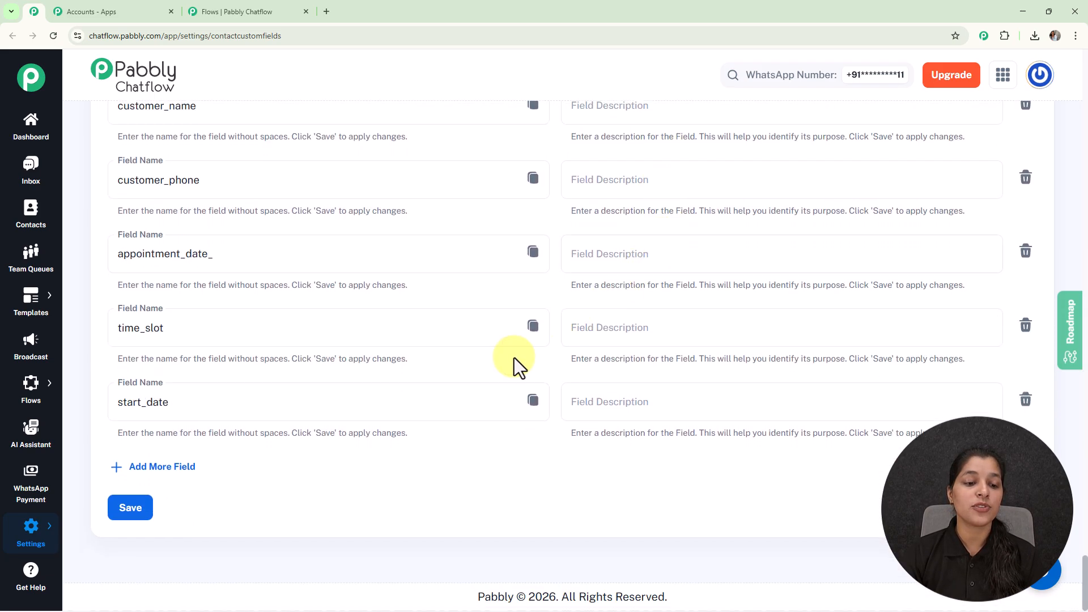
pyautogui.click(185, 474)
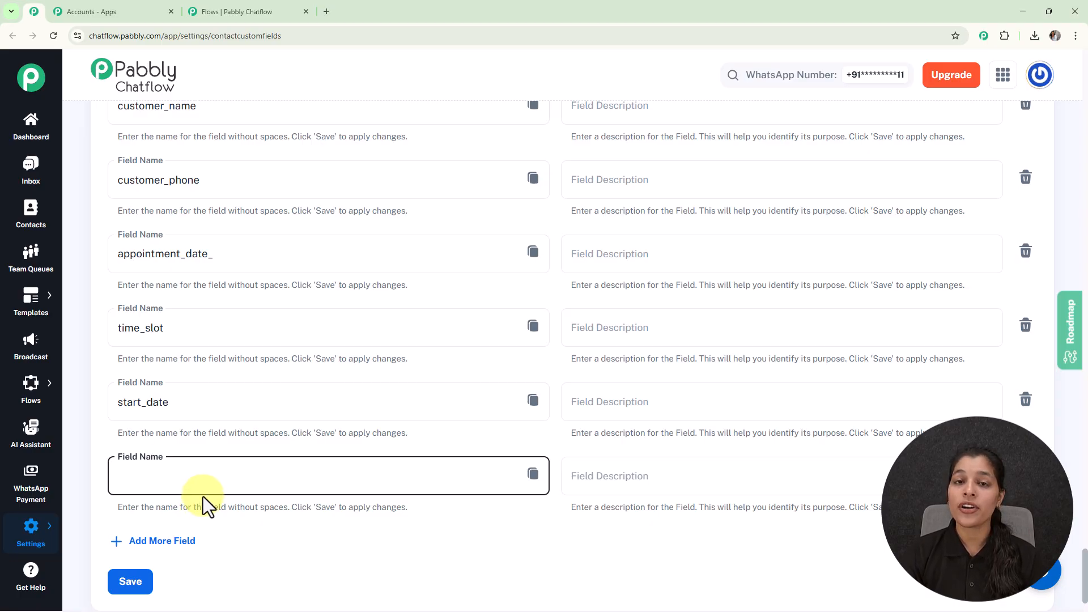
pyautogui.click(247, 8)
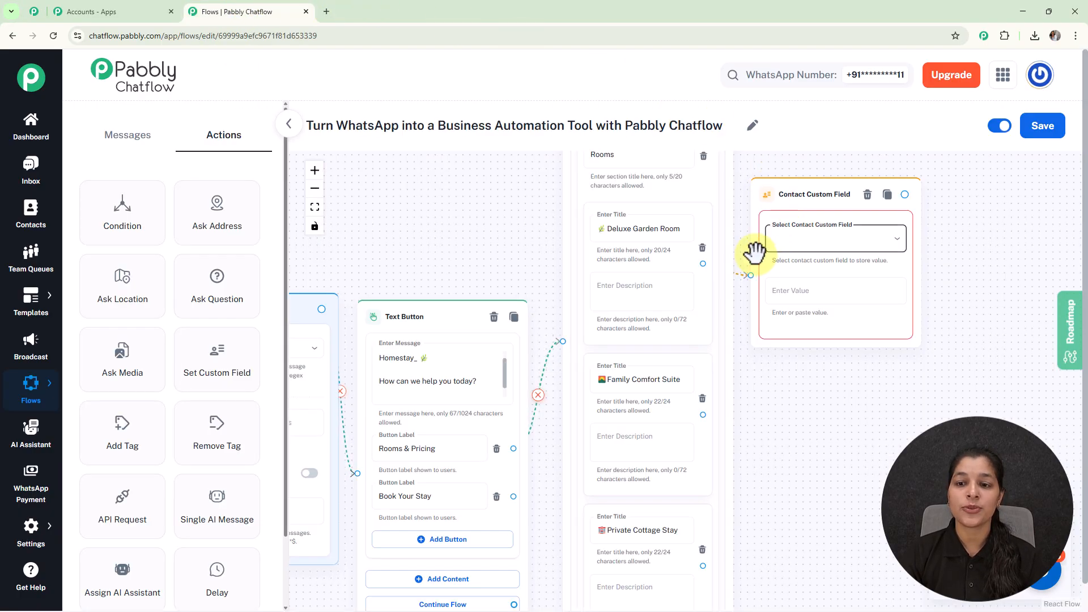
# - Set the Contact Custom Field step to save into the Rooms field
pyautogui.click(812, 253)
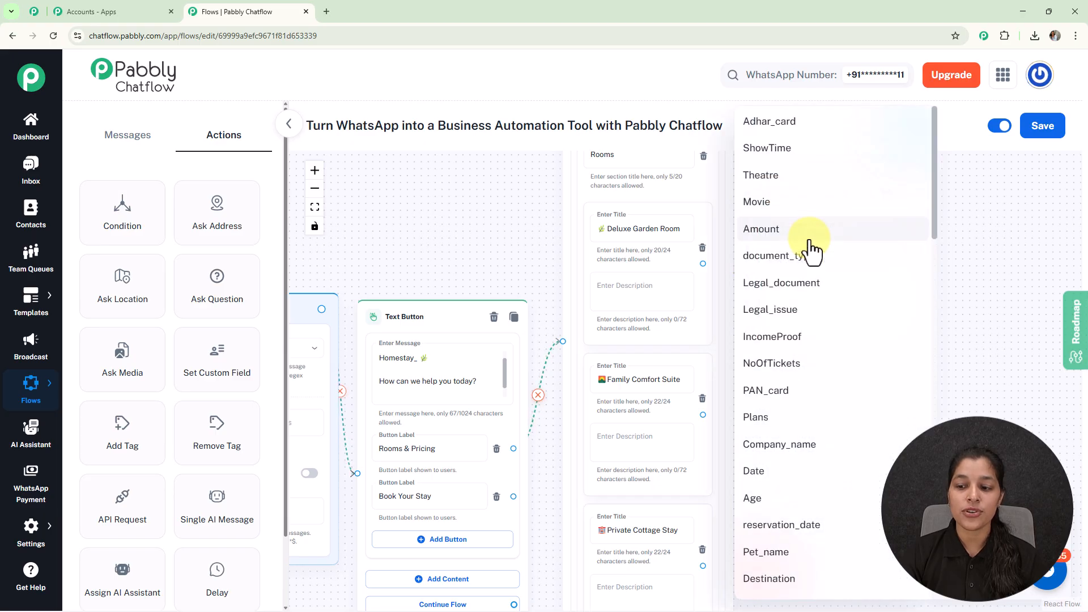
pyautogui.scroll(-6, 815, 360)
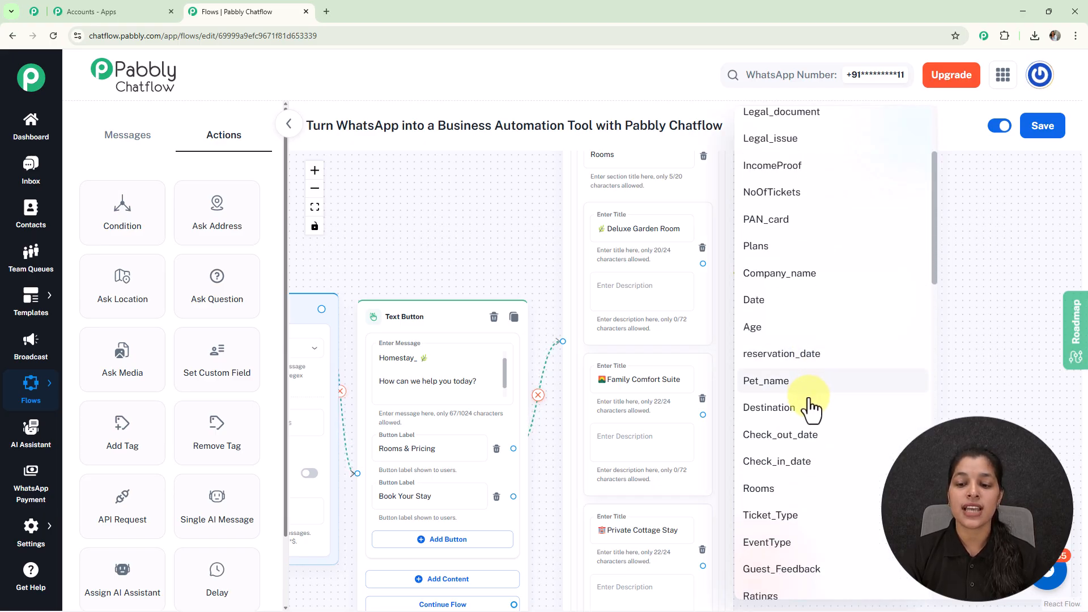
pyautogui.scroll(-3, 809, 413)
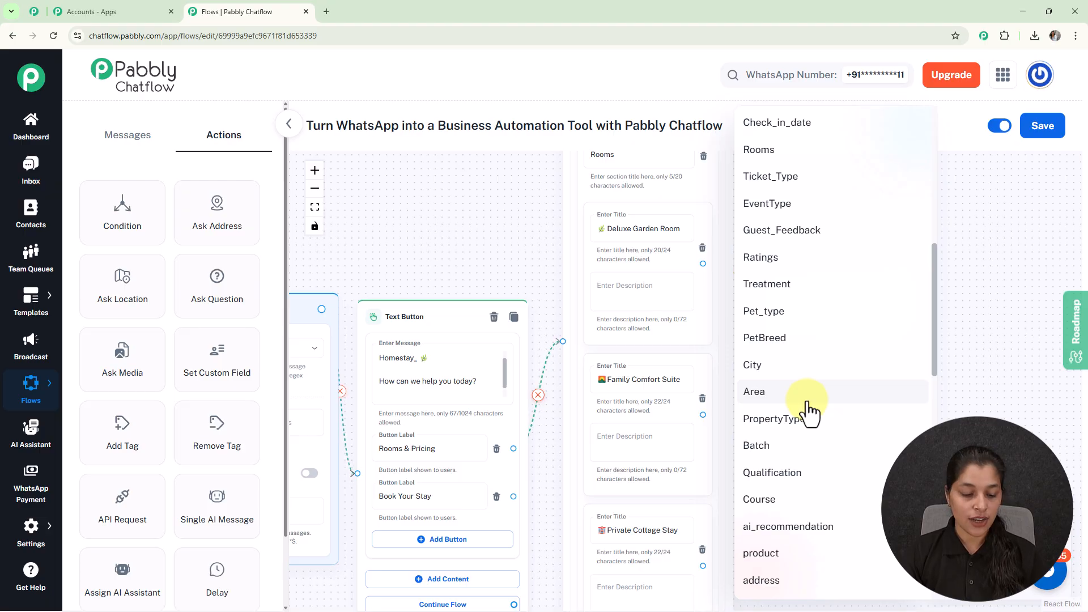
pyautogui.scroll(6, 810, 413)
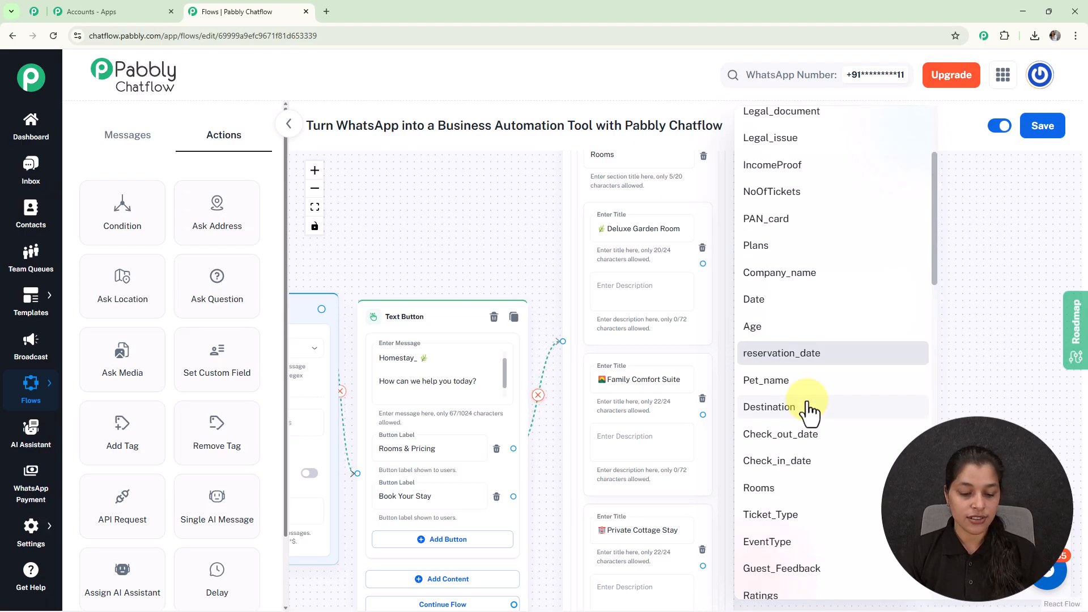
pyautogui.click(783, 488)
# - Store 'Deluxe Garden Room' as the value, and link Private Cottage Stay to its field step
pyautogui.moveTo(782, 401); pyautogui.dragTo(850, 417)
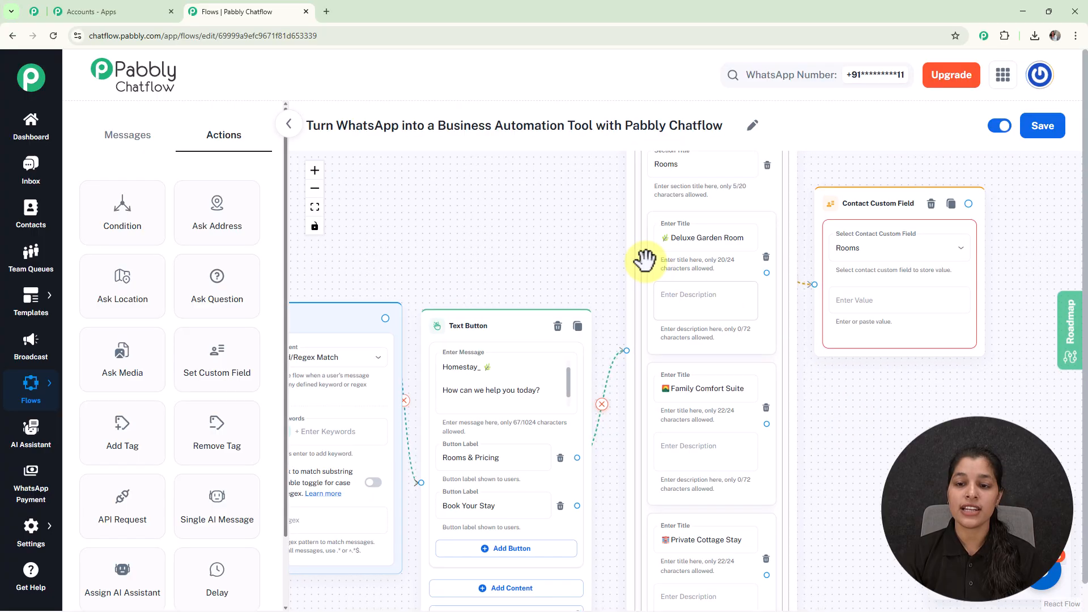
pyautogui.tripleClick(696, 241)
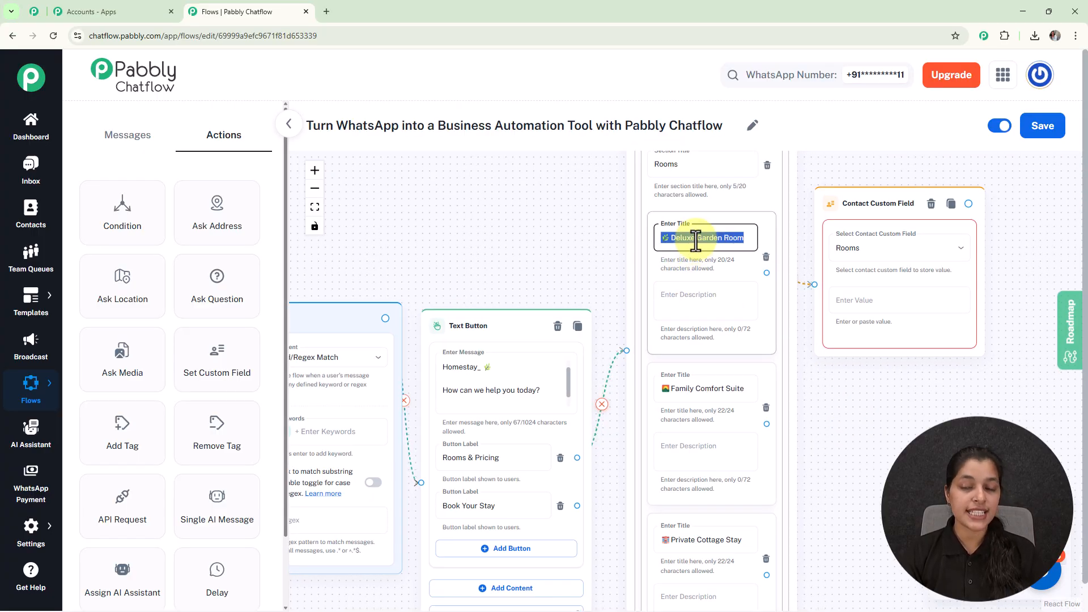
pyautogui.click(898, 309)
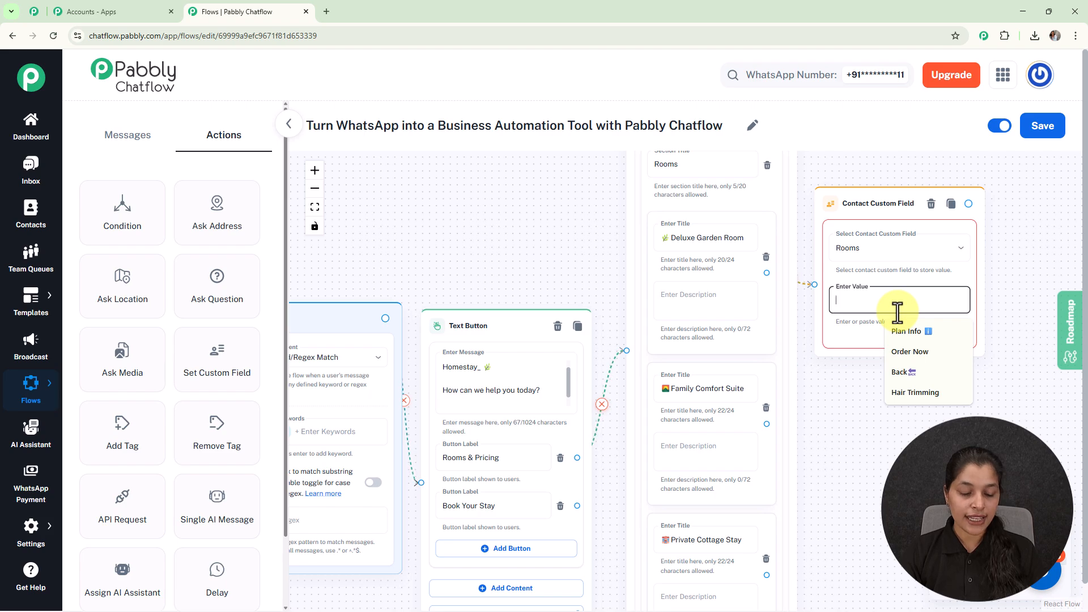
pyautogui.write('🌾 Deluxe Garden Room')
pyautogui.press('BackSpace')
pyautogui.press('BackSpace')
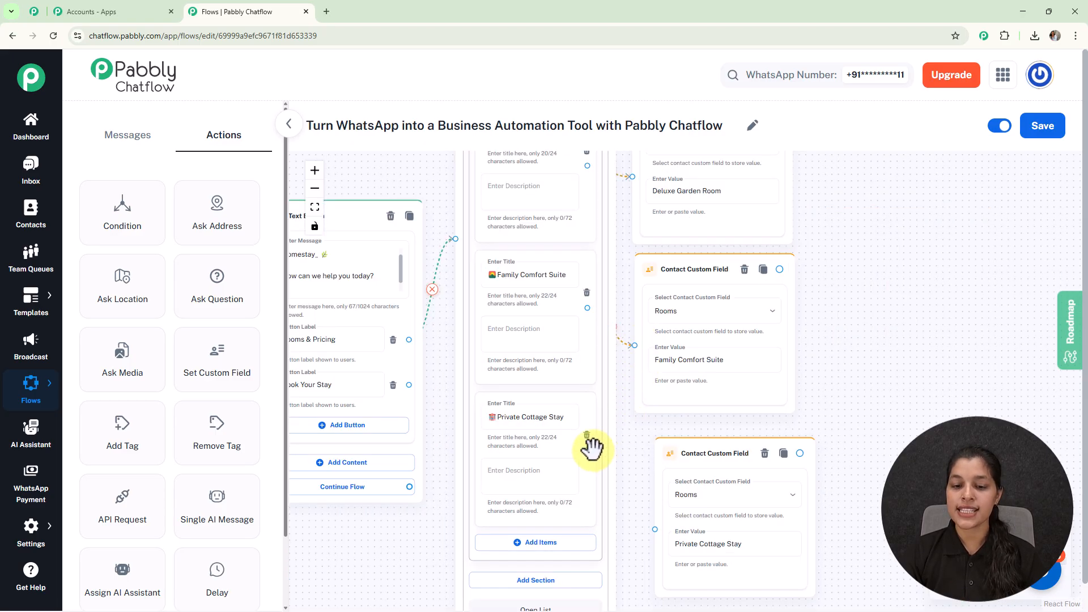
pyautogui.moveTo(587, 450); pyautogui.dragTo(655, 529)
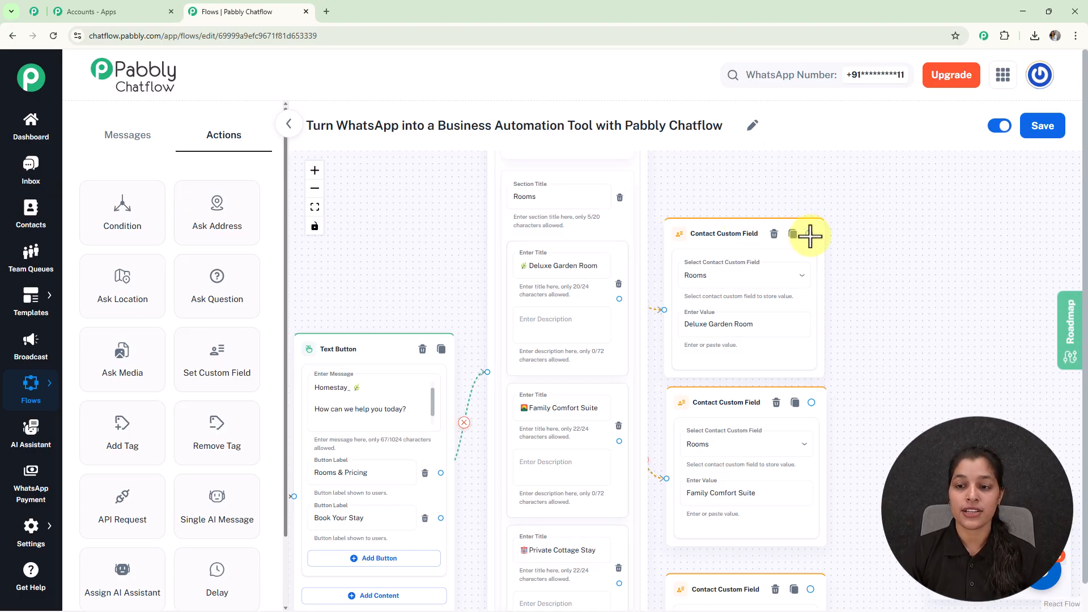
# - Add Text Button messages describing each room, with a 'Book Stay' button, after the field steps
pyautogui.moveTo(807, 233); pyautogui.dragTo(861, 299)
pyautogui.click(900, 322)
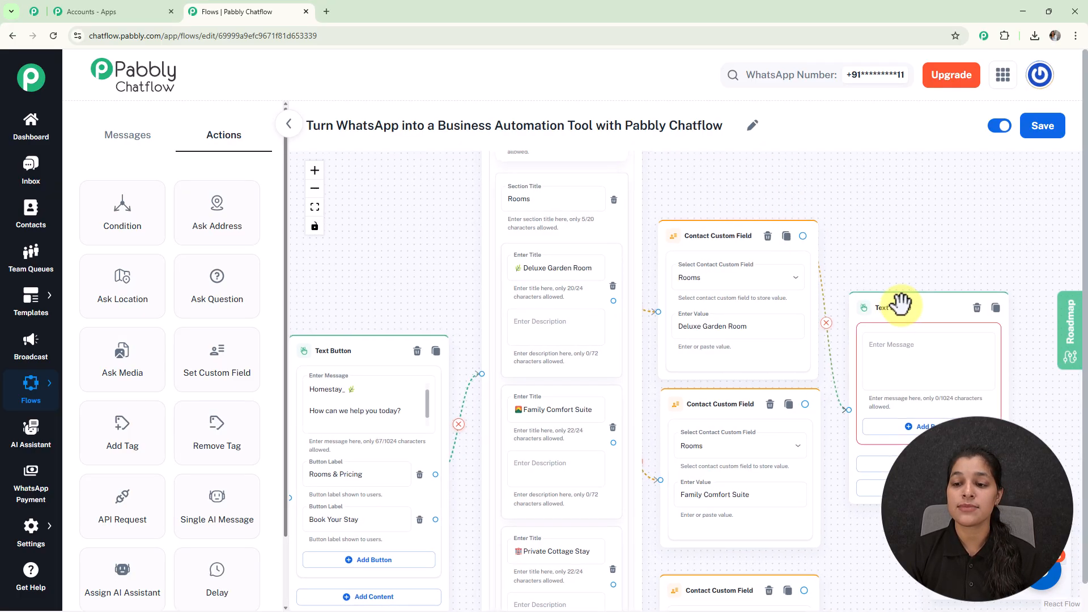
pyautogui.moveTo(705, 369); pyautogui.dragTo(705, 210)
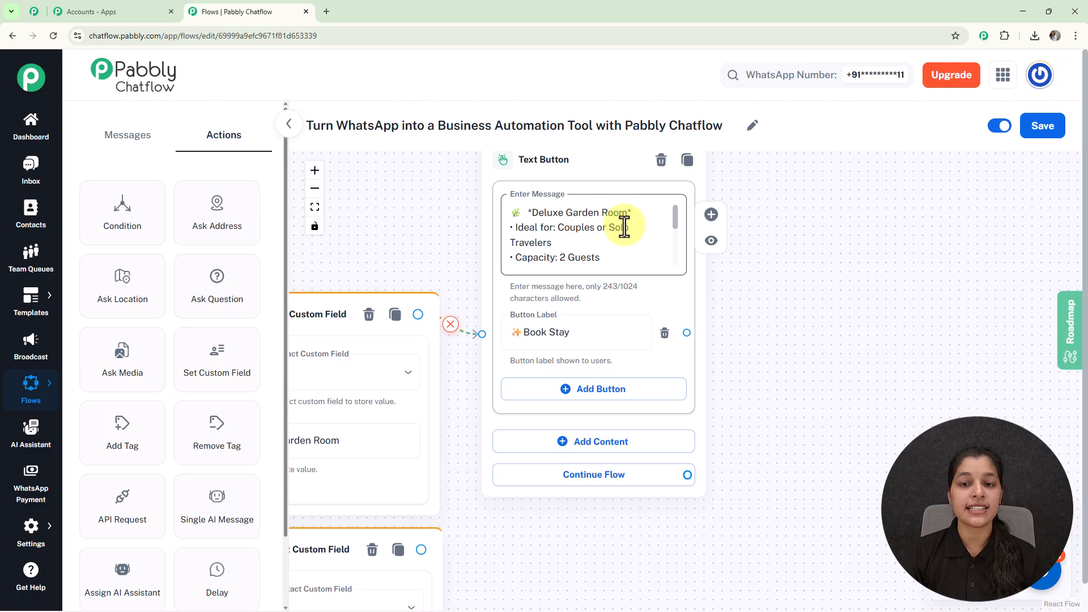
pyautogui.scroll(-3, 676, 216)
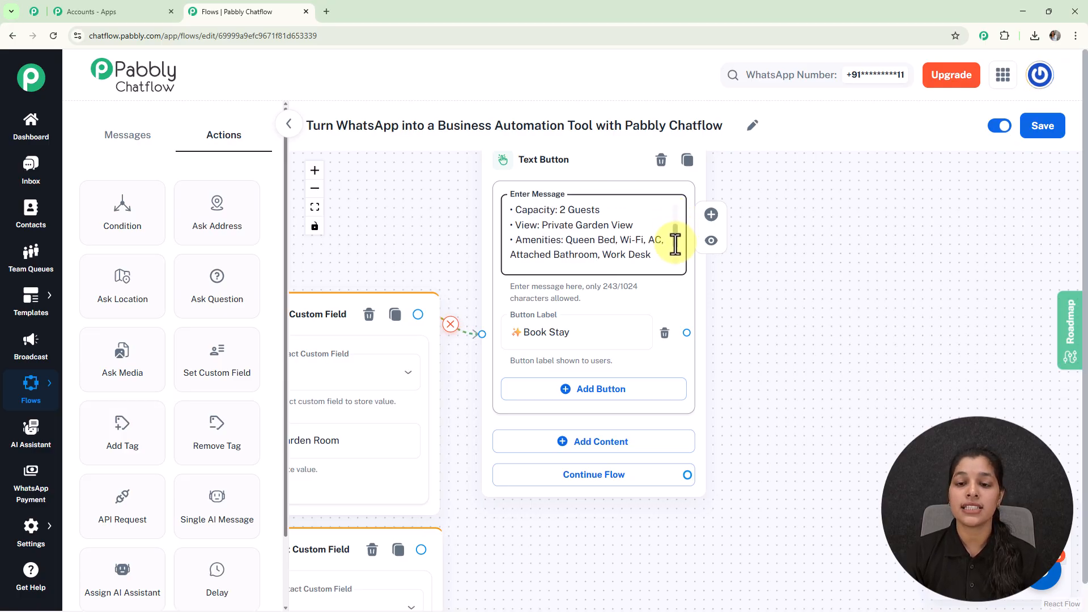
pyautogui.scroll(-3, 676, 242)
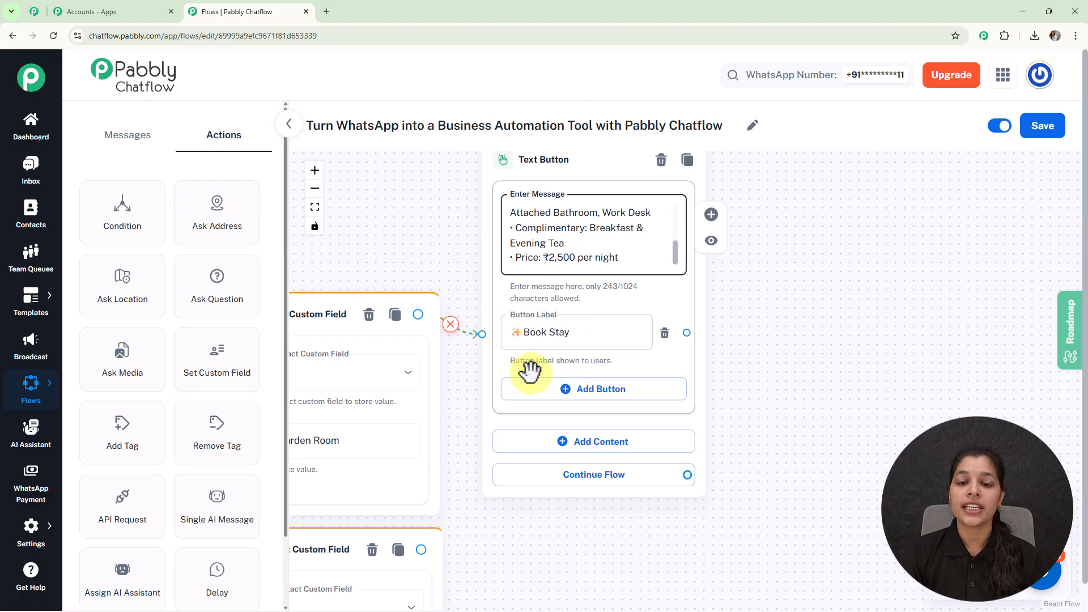
pyautogui.scroll(-3, 493, 274)
pyautogui.moveTo(493, 274); pyautogui.dragTo(760, 246)
pyautogui.moveTo(647, 225); pyautogui.dragTo(685, 117)
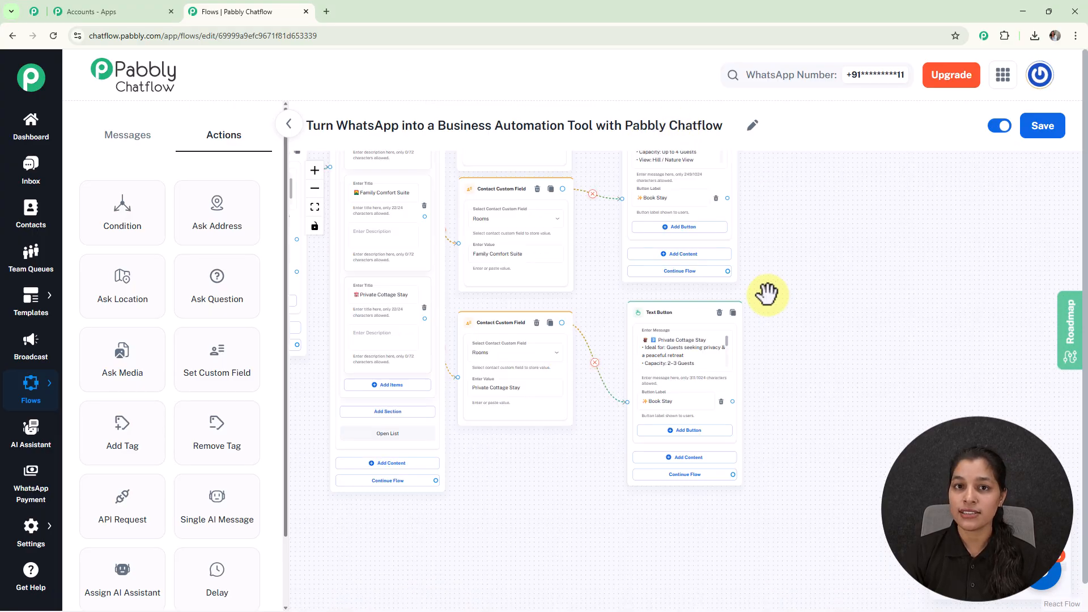
pyautogui.scroll(3, 766, 293)
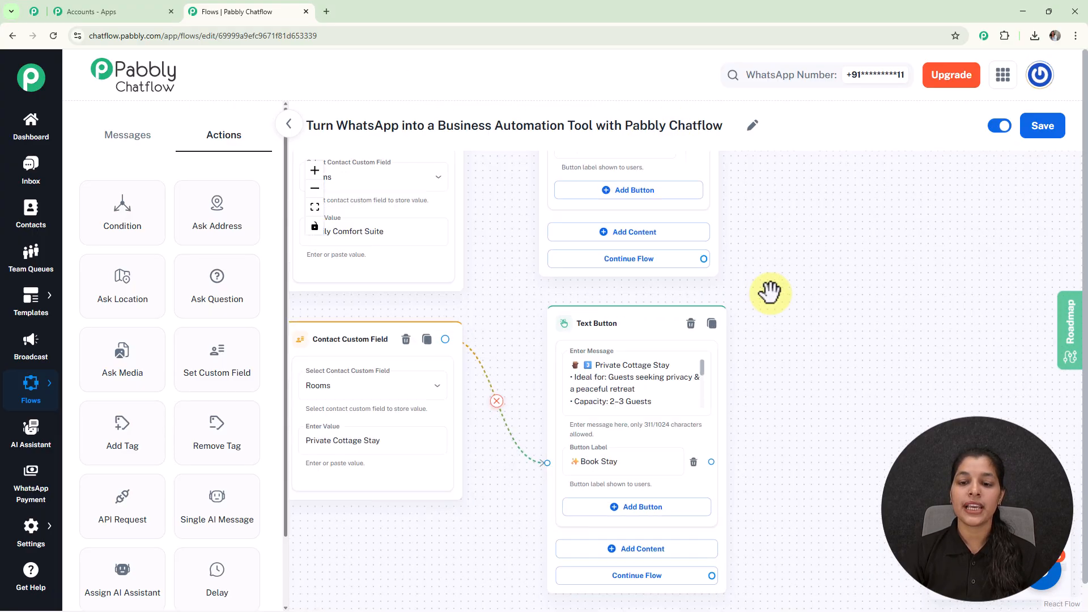
pyautogui.moveTo(775, 248); pyautogui.dragTo(792, 492)
pyautogui.moveTo(799, 318); pyautogui.dragTo(882, 403)
pyautogui.scroll(-3, 852, 391)
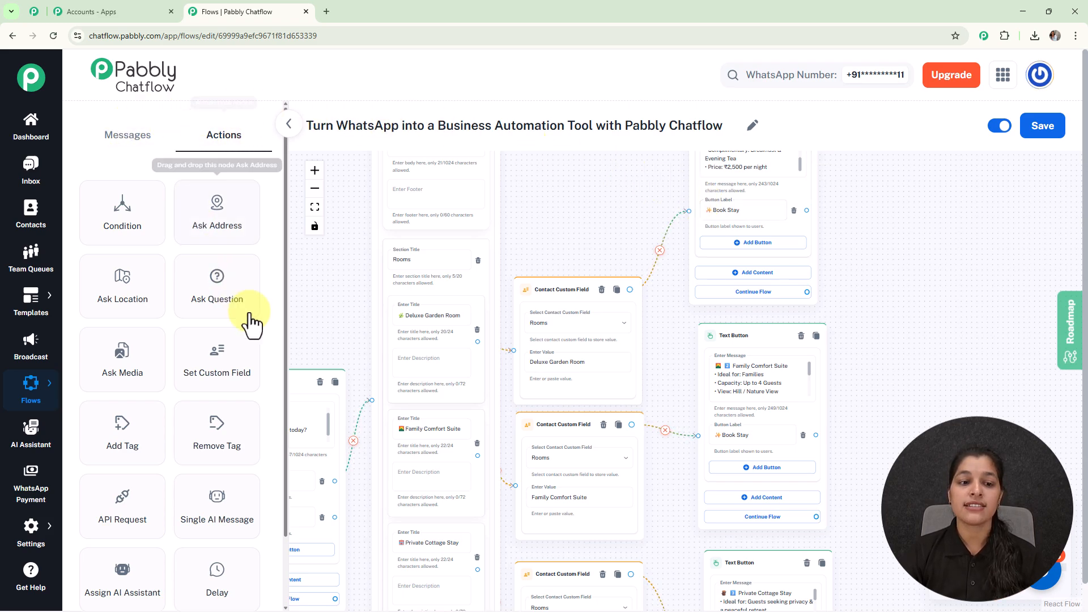
# - Add a Question step and connect all three Book Stay buttons to it
pyautogui.moveTo(217, 302); pyautogui.dragTo(971, 360)
pyautogui.moveTo(895, 282); pyautogui.dragTo(682, 234)
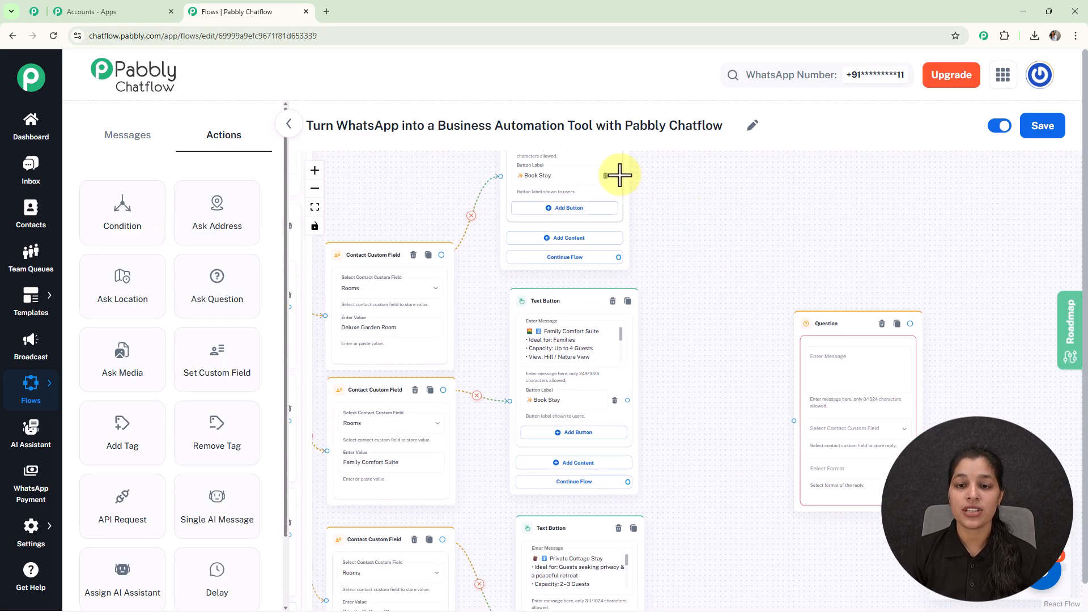
pyautogui.moveTo(616, 175); pyautogui.dragTo(793, 425)
pyautogui.moveTo(628, 405); pyautogui.dragTo(793, 428)
pyautogui.moveTo(702, 496); pyautogui.dragTo(712, 397)
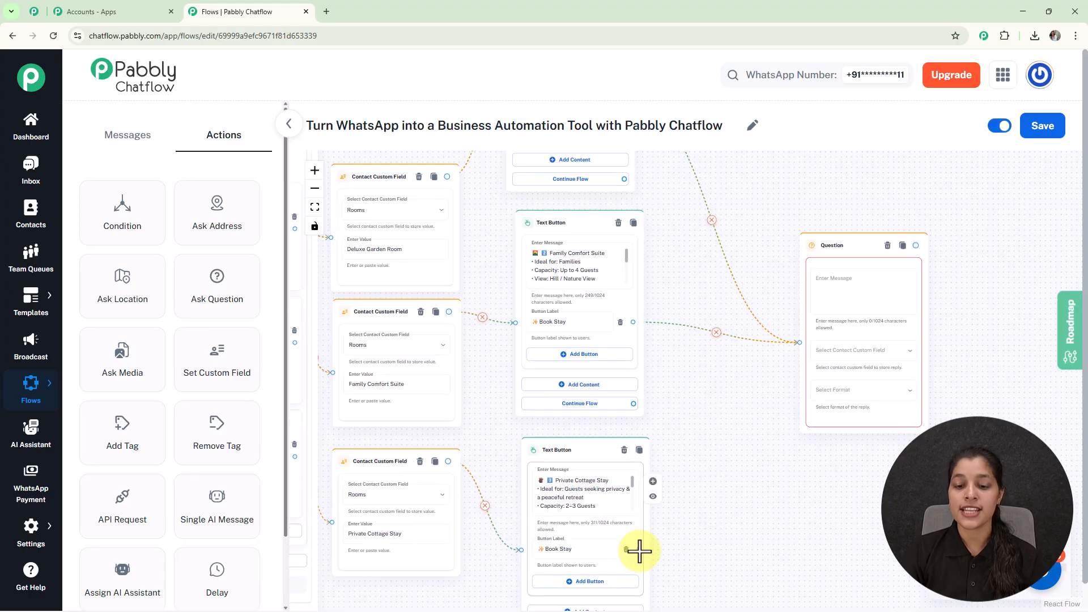
pyautogui.moveTo(639, 549); pyautogui.dragTo(799, 344)
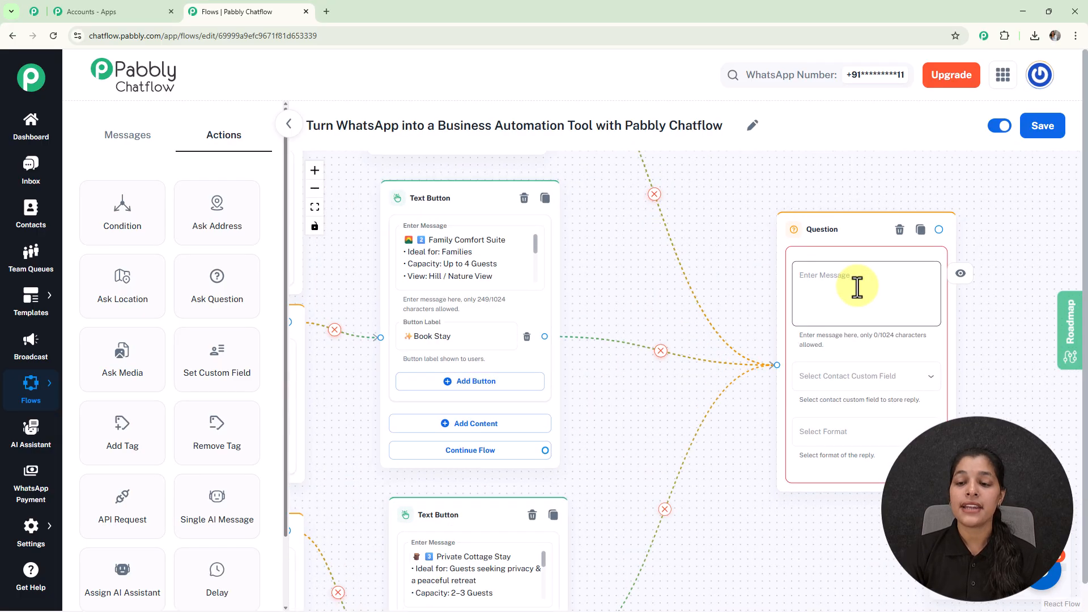
pyautogui.scroll(3, 856, 287)
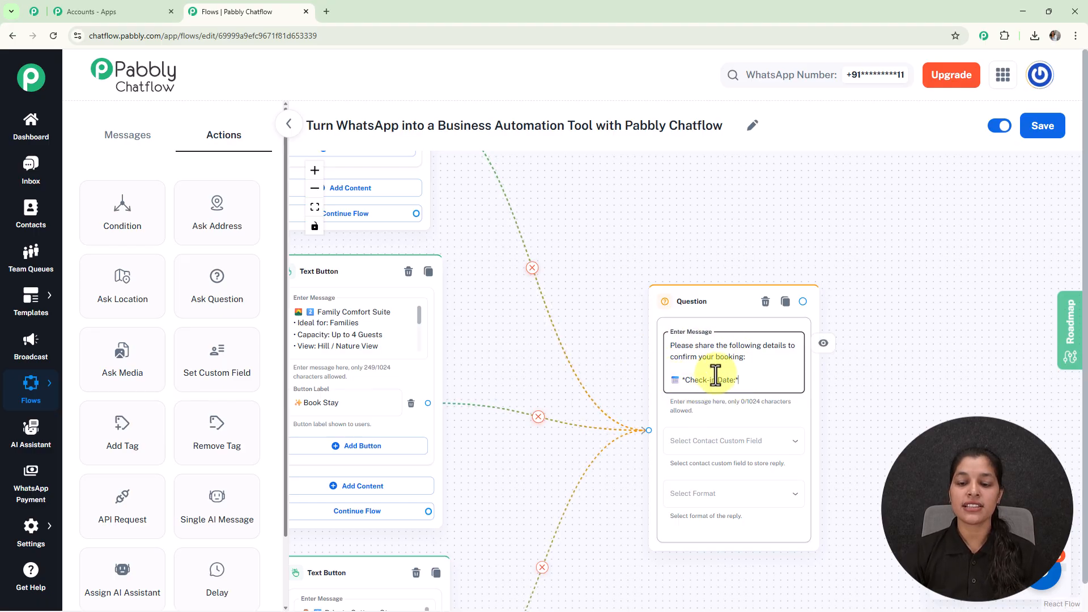
pyautogui.moveTo(909, 385); pyautogui.dragTo(899, 302)
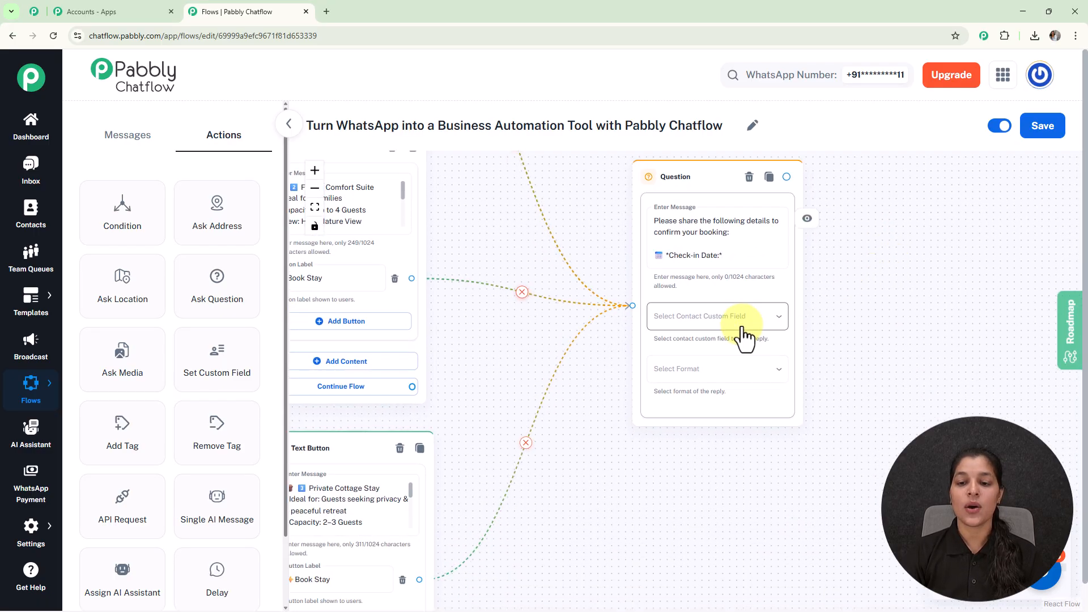
# - Save the reply into Check_in_date with Date format and 1 allowed attempt
pyautogui.click(742, 326)
pyautogui.scroll(-5, 742, 326)
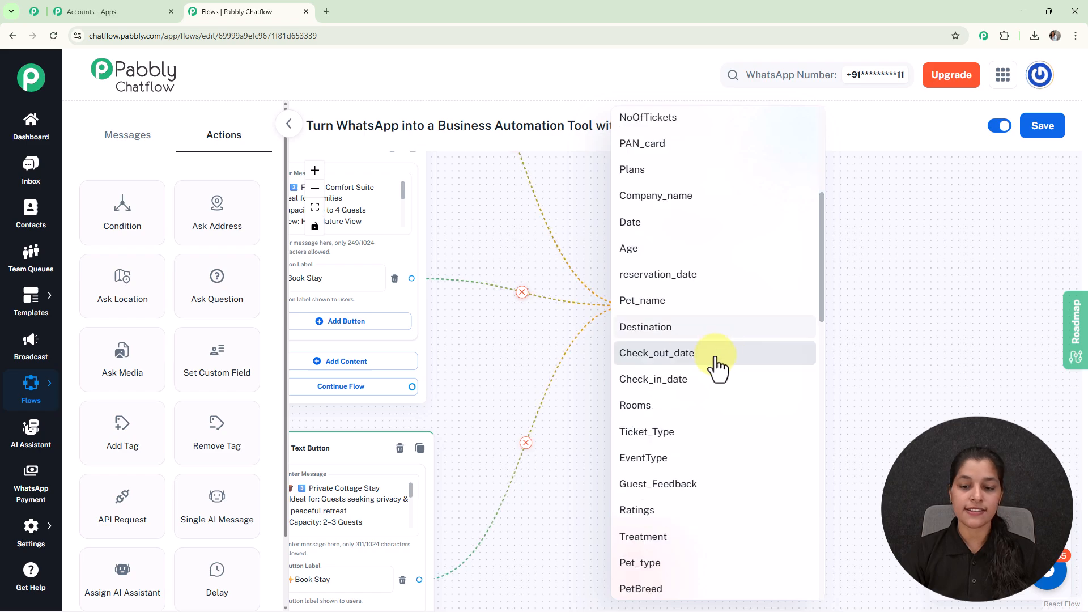
pyautogui.click(691, 378)
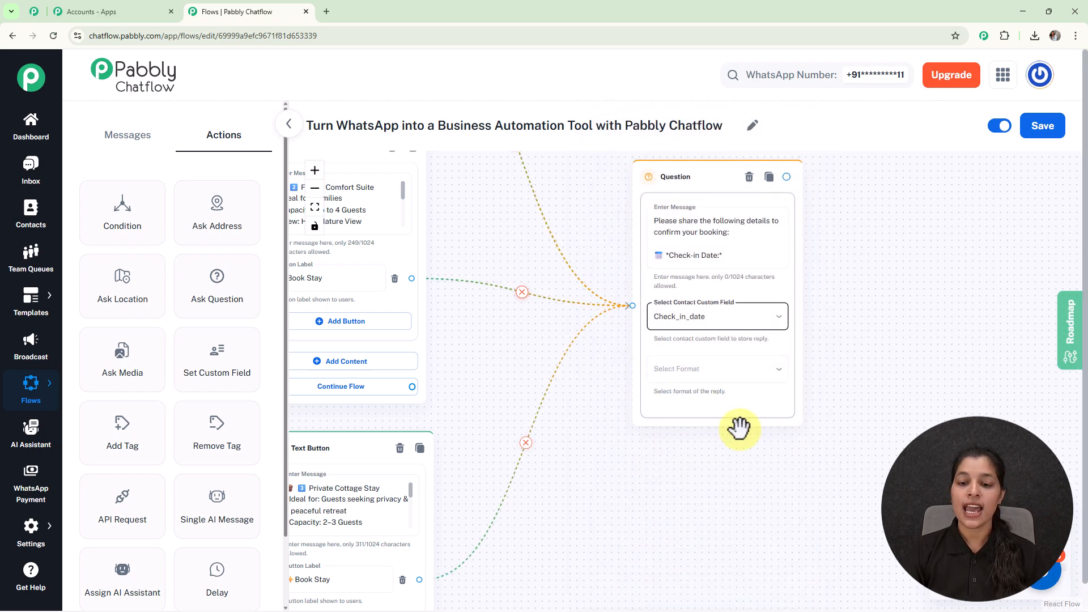
pyautogui.click(713, 374)
pyautogui.click(636, 478)
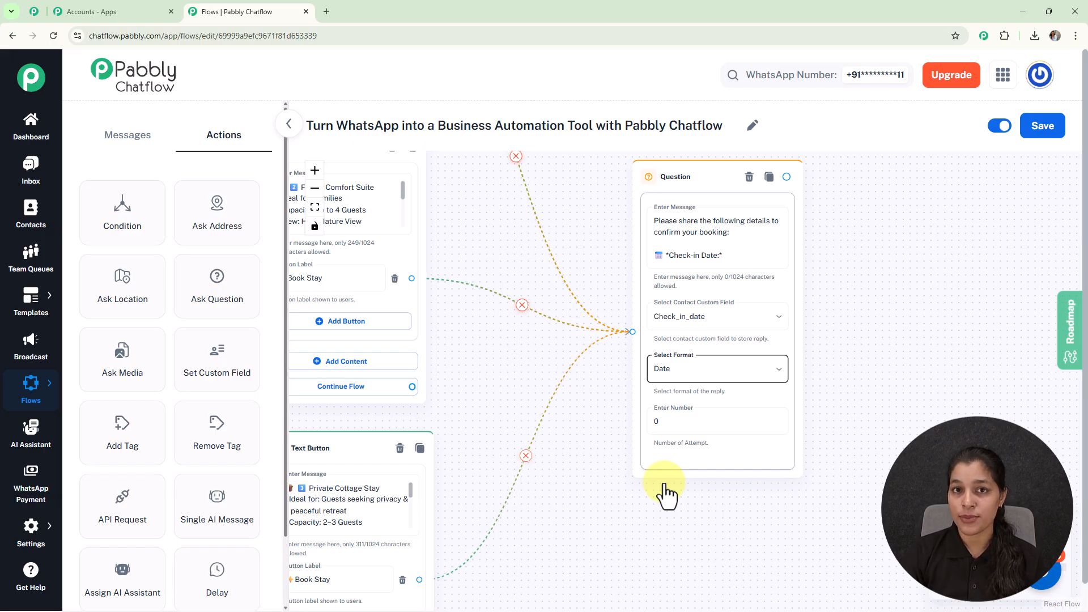
pyautogui.click(685, 424)
pyautogui.press('BackSpace')
pyautogui.write('1')
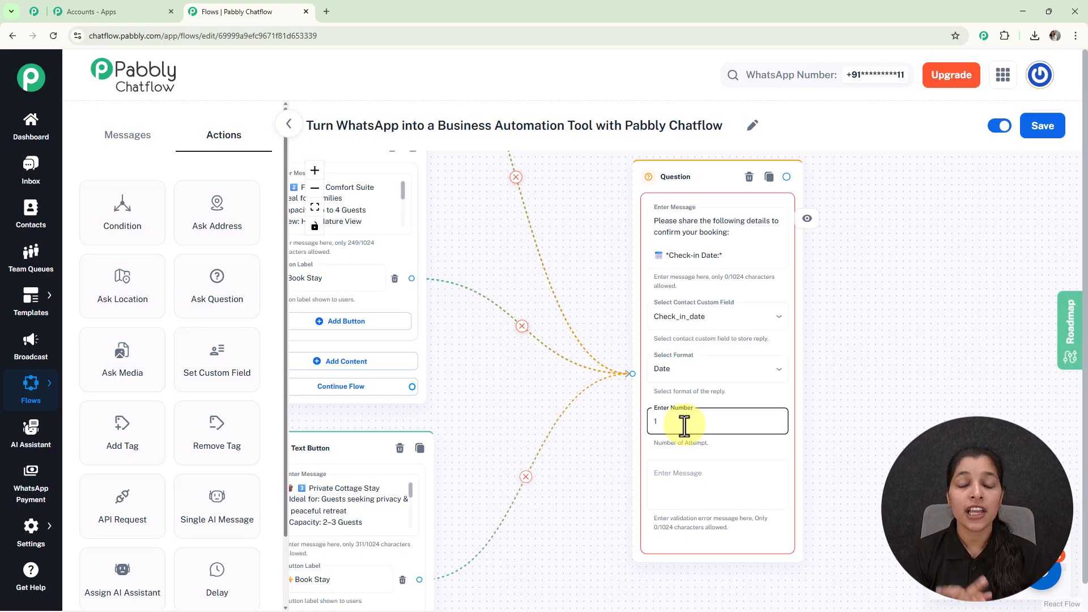
# - Set the validation message to 'Please enter a valid in a format' with DD-MM-YYYY on a new line
pyautogui.click(687, 479)
pyautogui.write('Please enter')
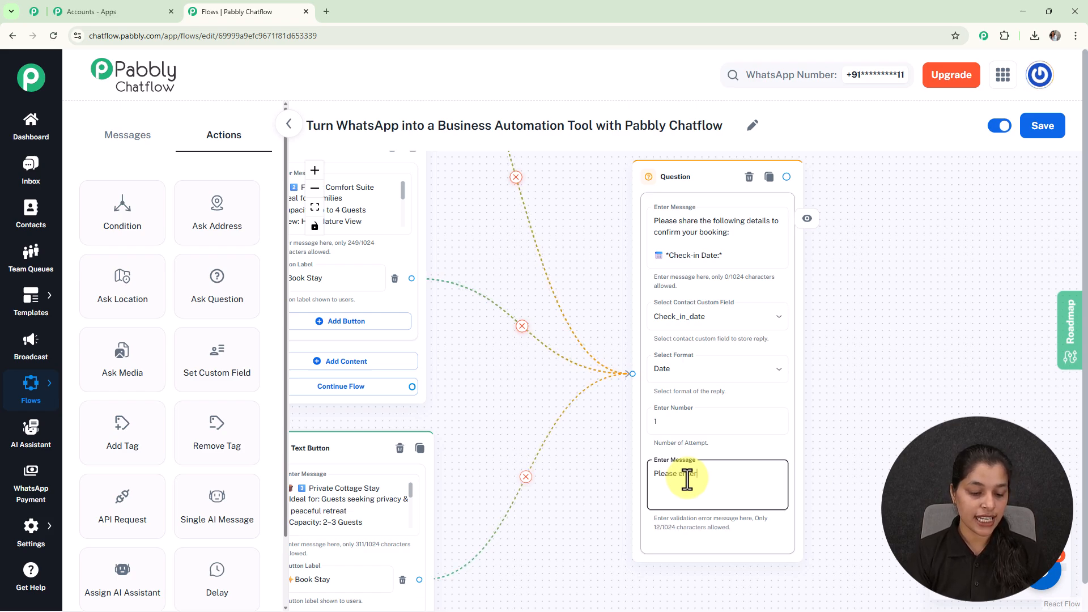
pyautogui.write(' a valid in a format DD-MM-YYYY')
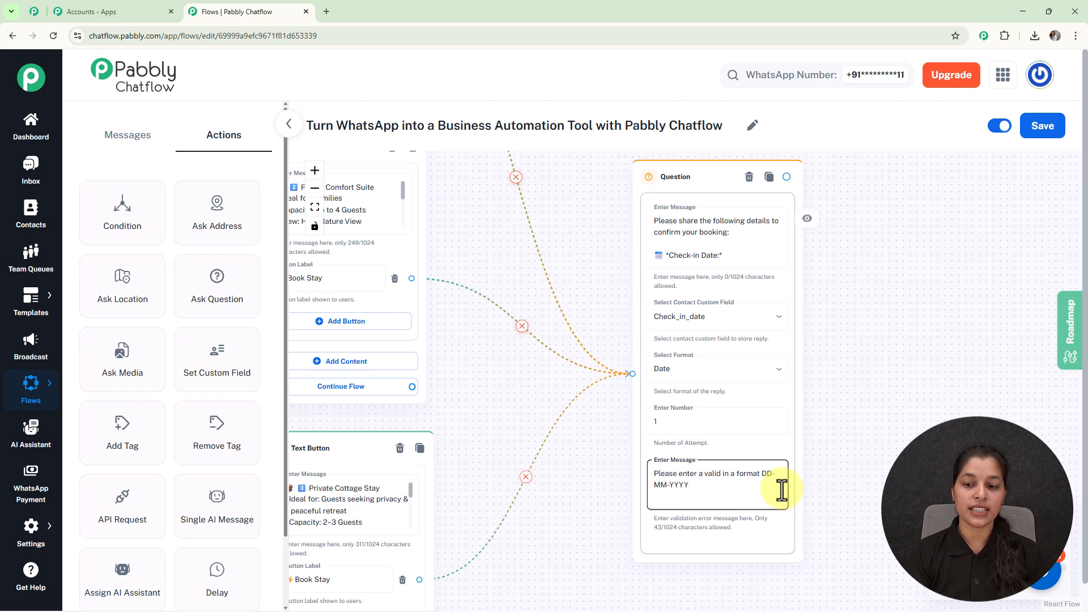
pyautogui.click(762, 469)
pyautogui.press('Return')
pyautogui.click(603, 248)
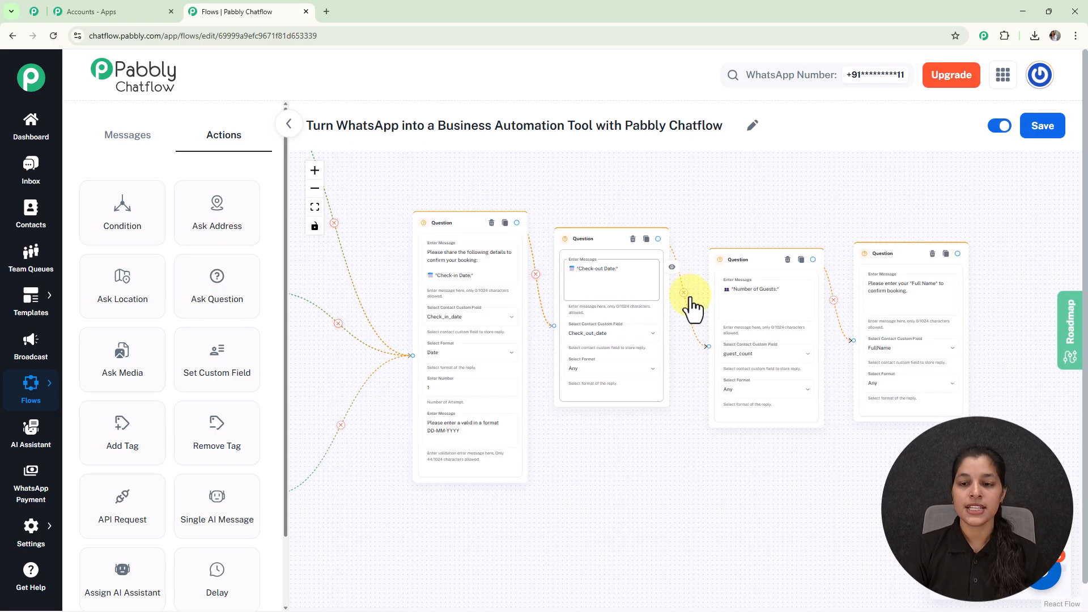
# - Move the Number of Guests and Full Name questions up in line with the check-in and check-out questions
pyautogui.scroll(5, 692, 309)
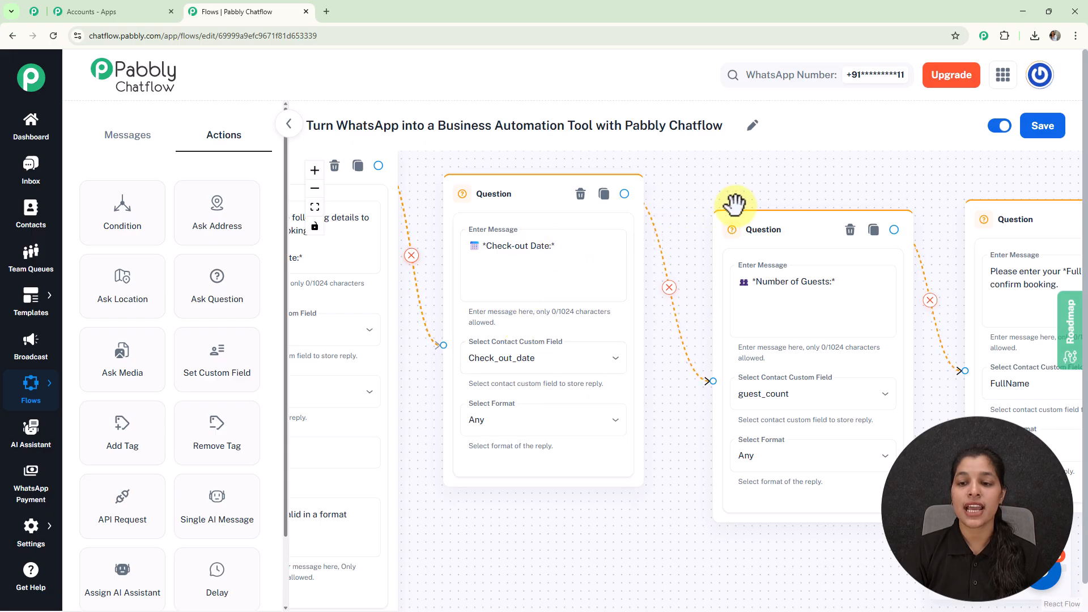
pyautogui.moveTo(745, 230); pyautogui.dragTo(742, 203)
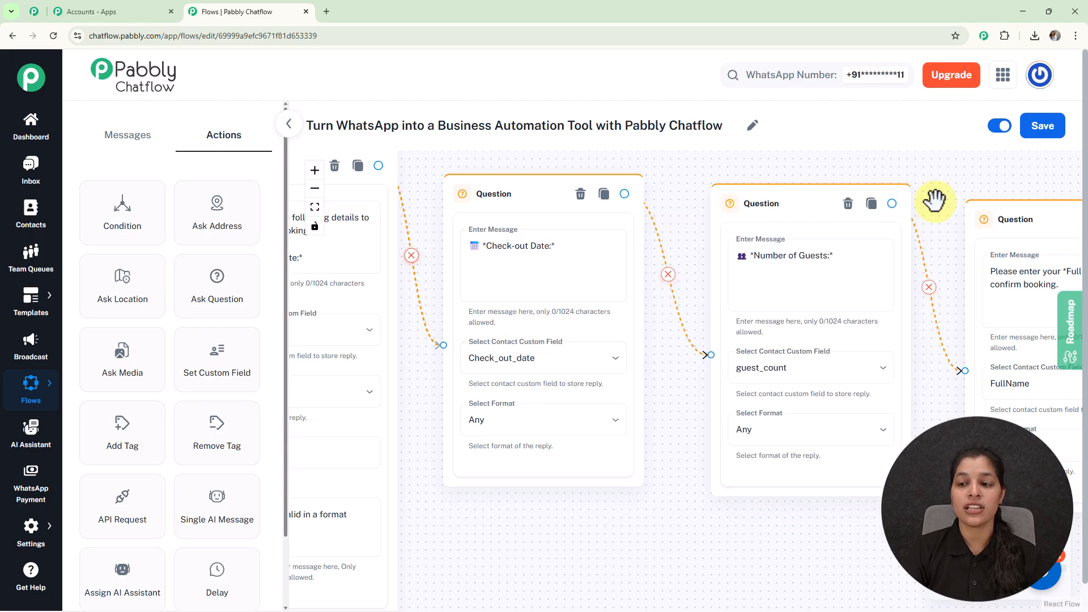
pyautogui.moveTo(988, 216); pyautogui.dragTo(680, 177)
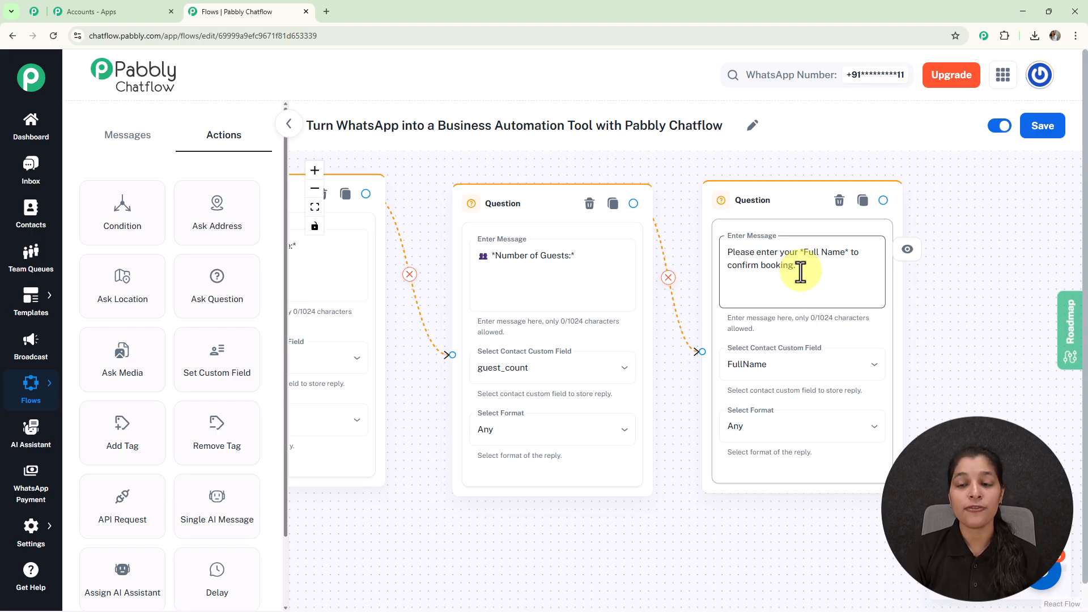
pyautogui.scroll(-3, 800, 272)
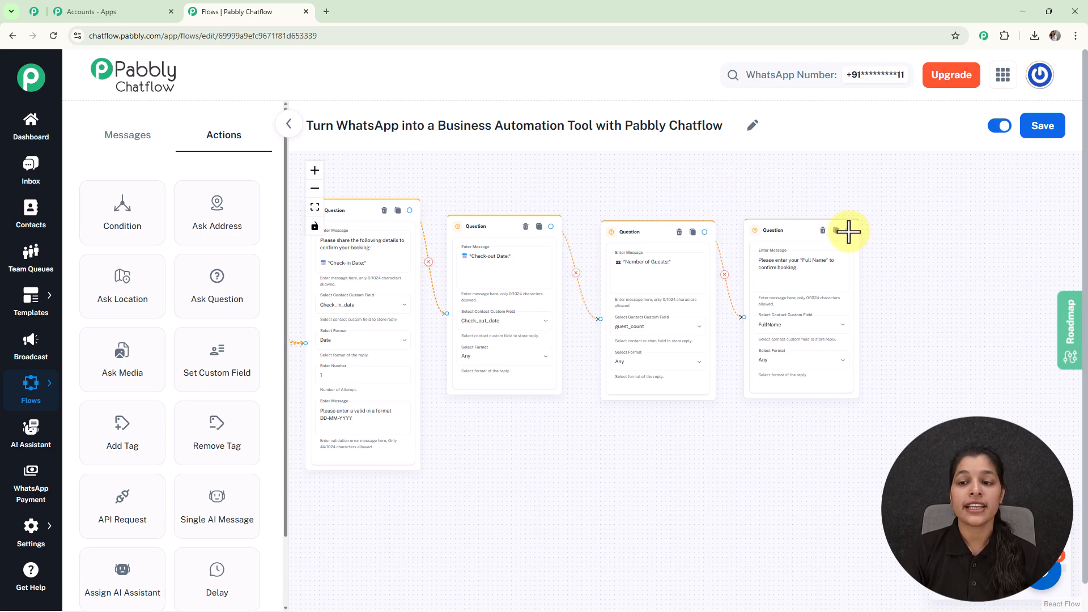
# - Add a Text Button confirmation after Full Name summarising guest name, room, dates and guest count
pyautogui.moveTo(849, 231); pyautogui.dragTo(925, 276)
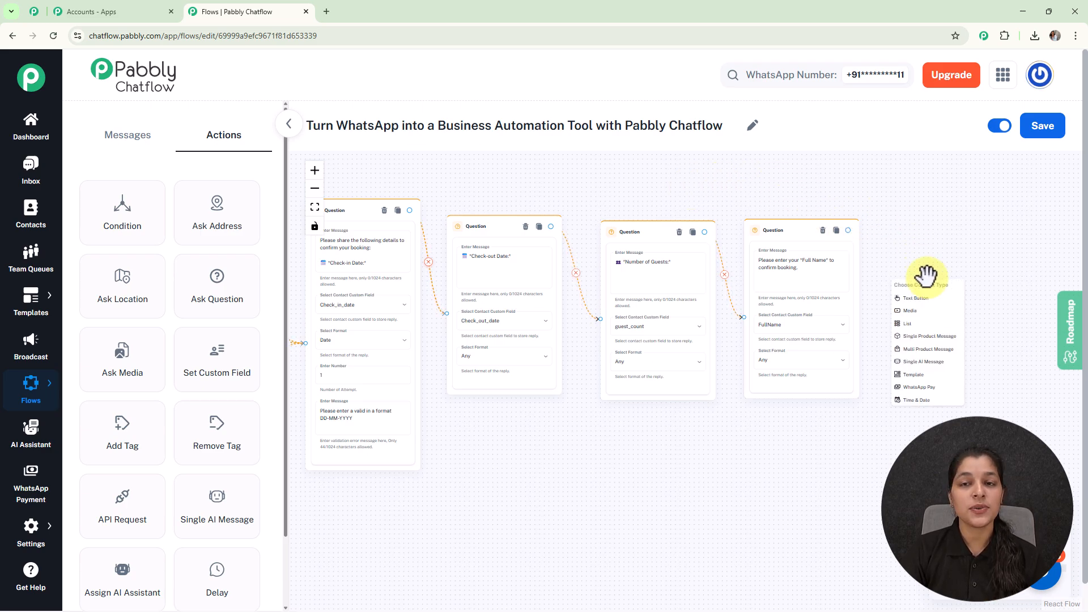
pyautogui.click(915, 297)
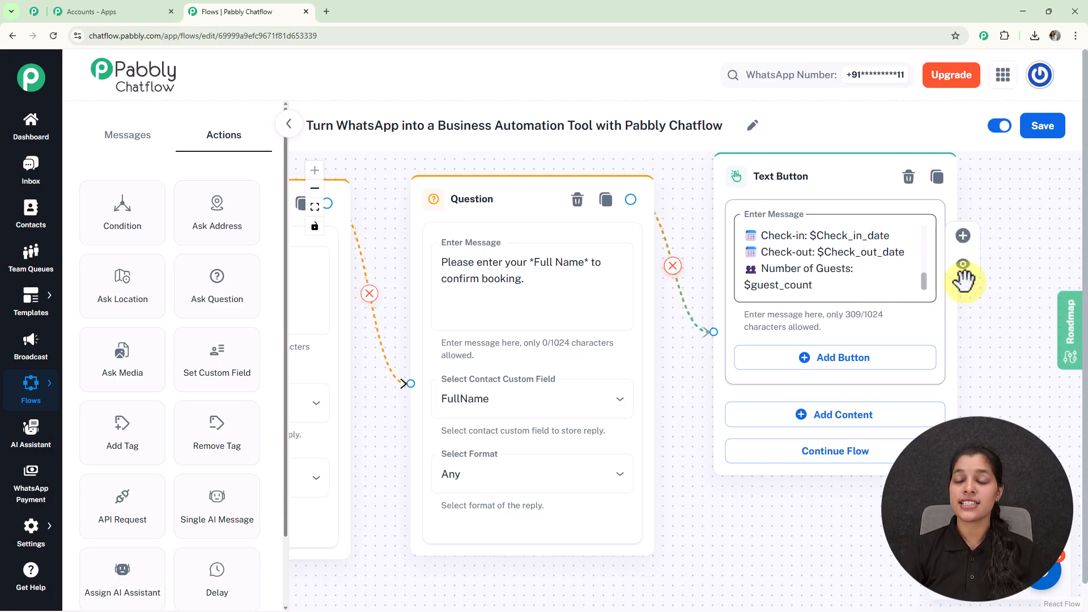
pyautogui.scroll(3, 926, 261)
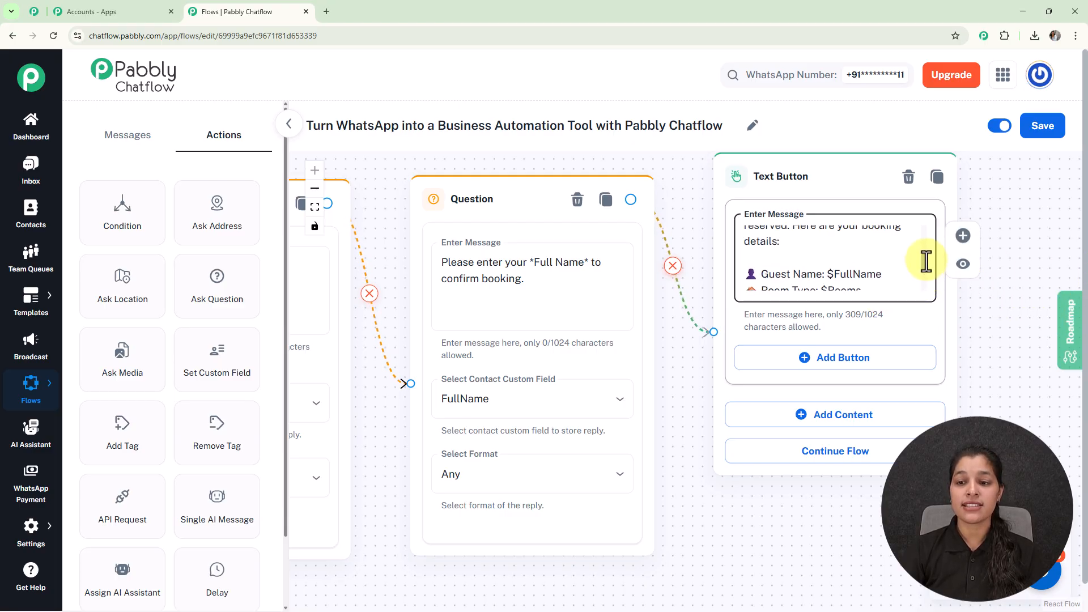
pyautogui.scroll(-3, 923, 263)
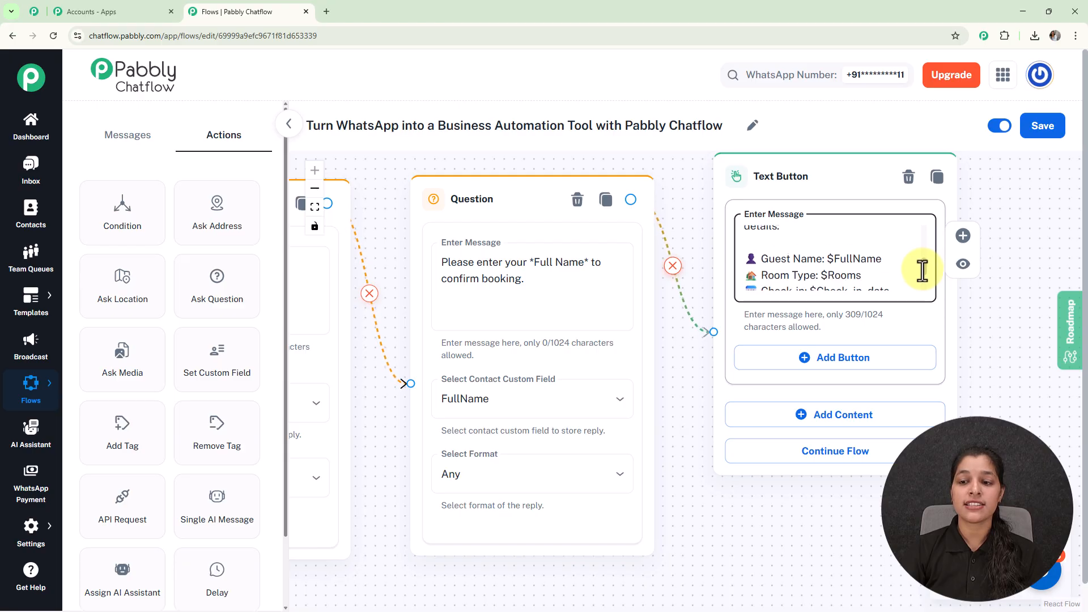
pyautogui.scroll(-1, 923, 278)
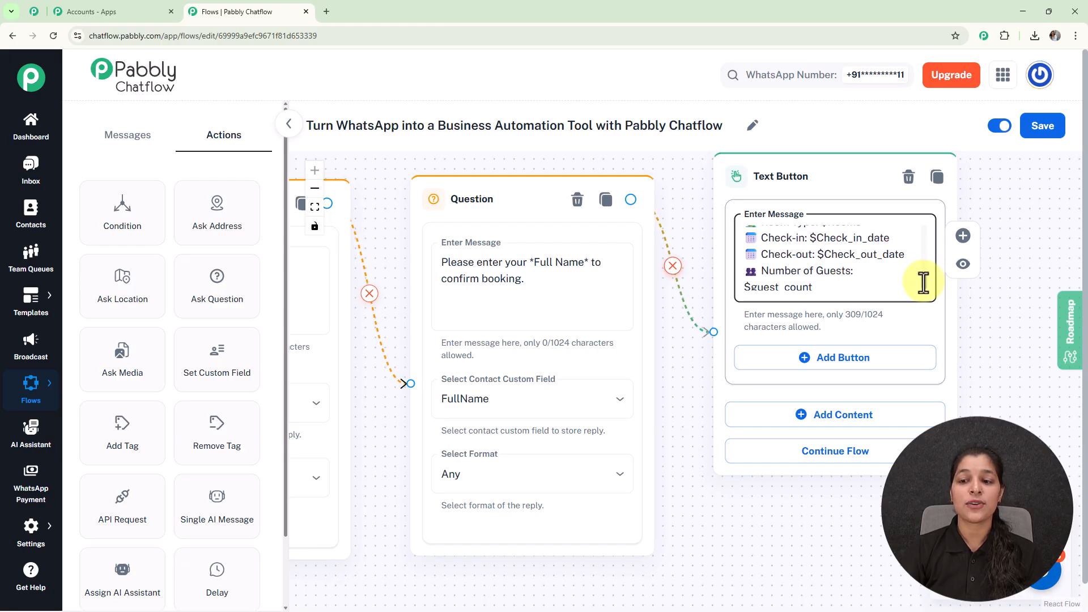
pyautogui.scroll(-1, 923, 282)
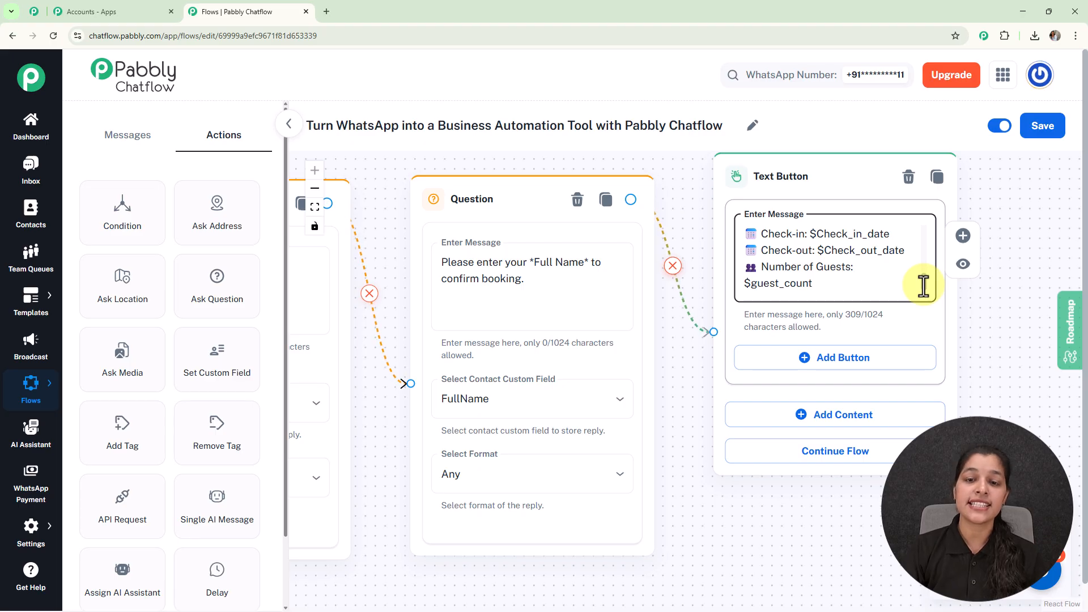
pyautogui.scroll(-5, 923, 284)
pyautogui.moveTo(554, 207); pyautogui.dragTo(785, 229)
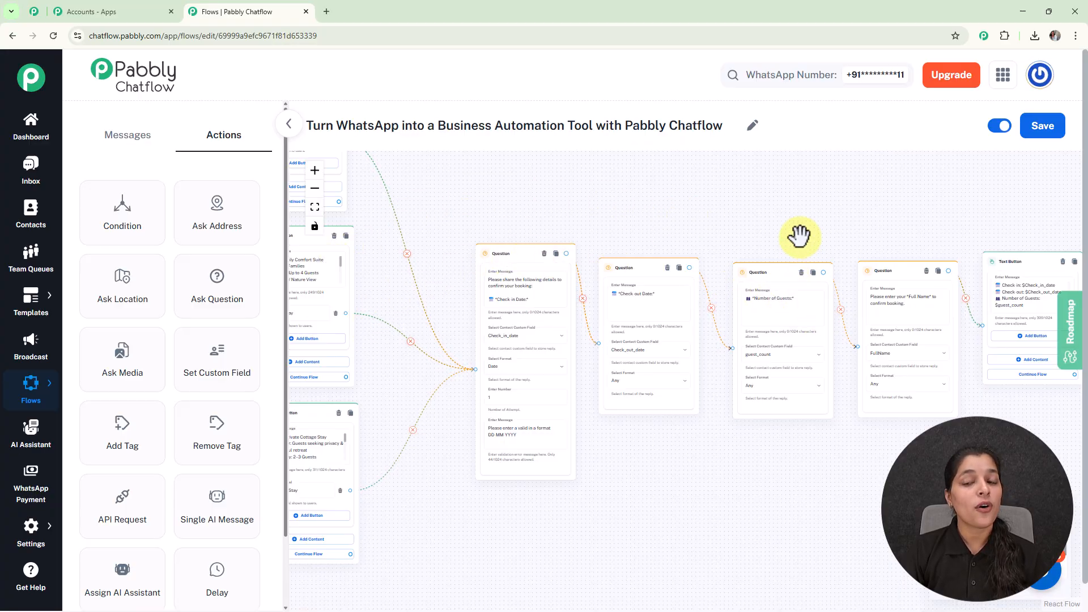
# - Link the welcome message's Book Your Stay button to the Check-in Date question
pyautogui.moveTo(808, 225); pyautogui.dragTo(606, 207)
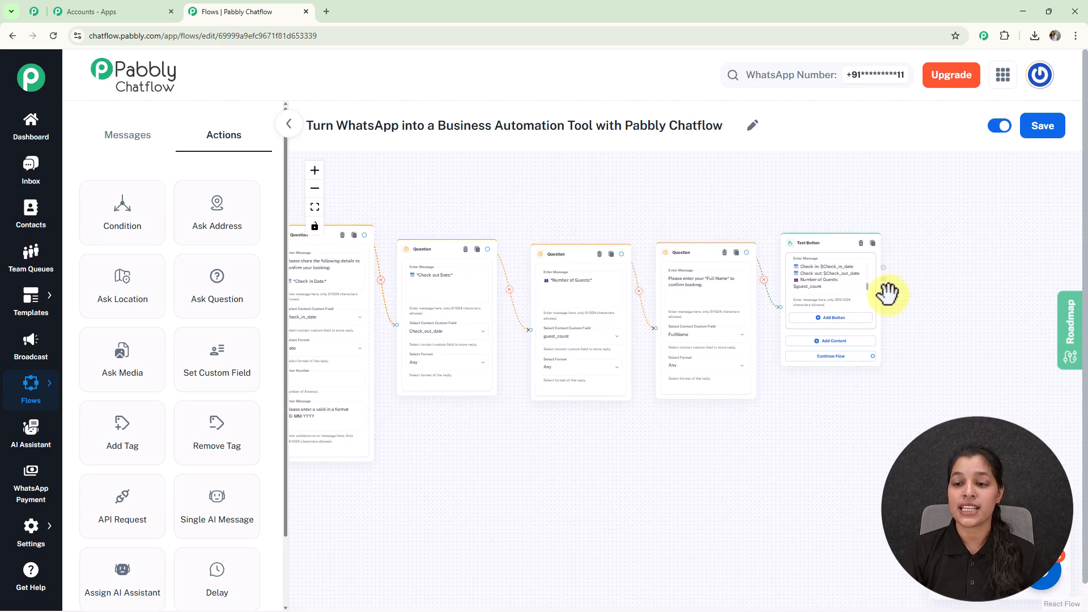
pyautogui.scroll(5, 829, 292)
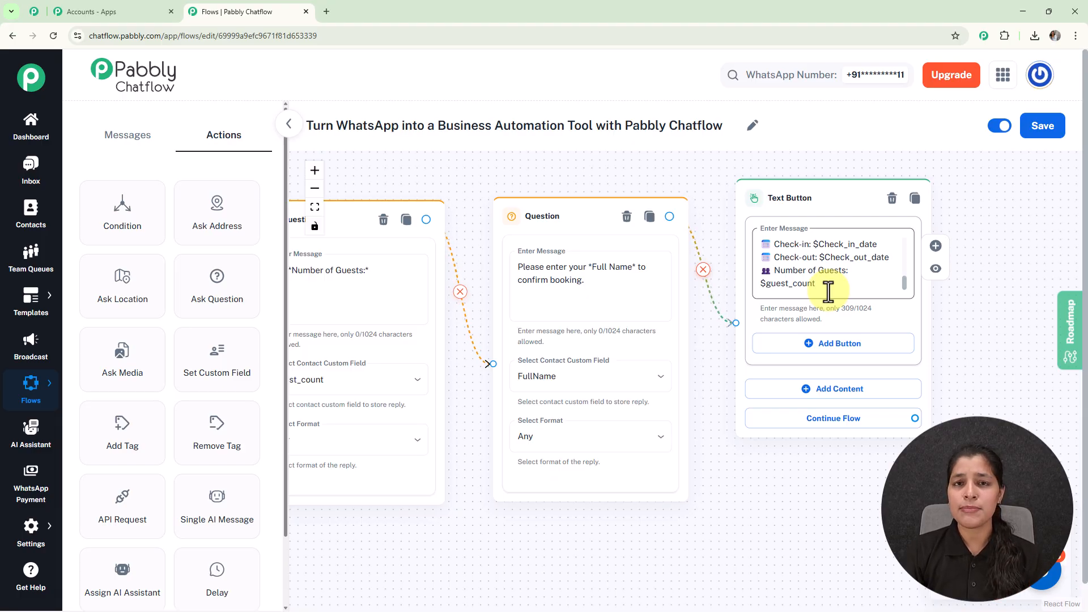
pyautogui.scroll(-6, 828, 291)
pyautogui.moveTo(683, 209); pyautogui.dragTo(996, 273)
pyautogui.moveTo(697, 238); pyautogui.dragTo(873, 272)
pyautogui.scroll(-2, 403, 281)
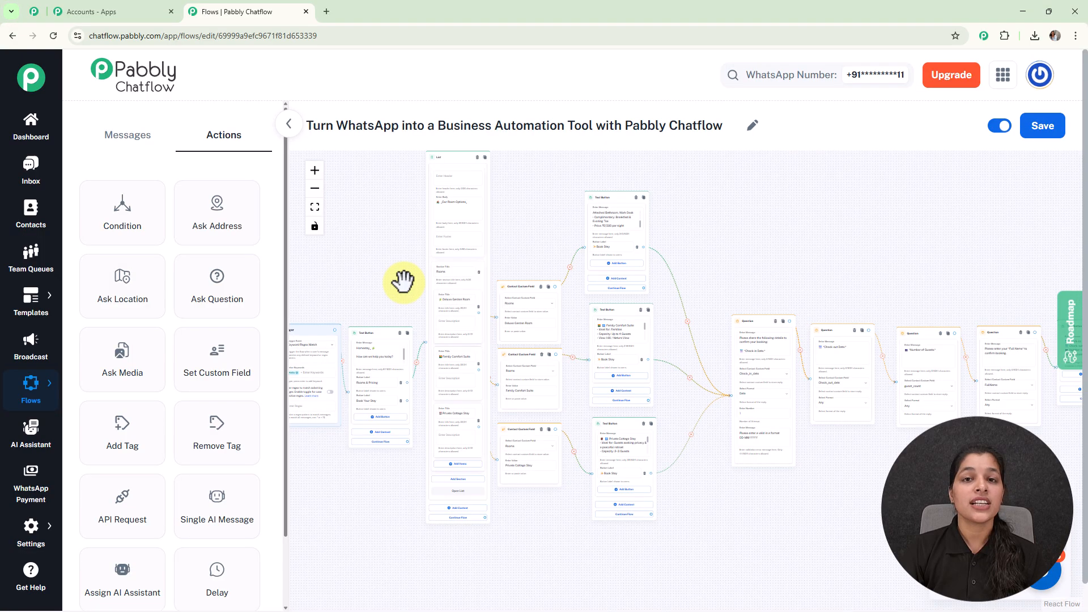
pyautogui.scroll(5, 403, 282)
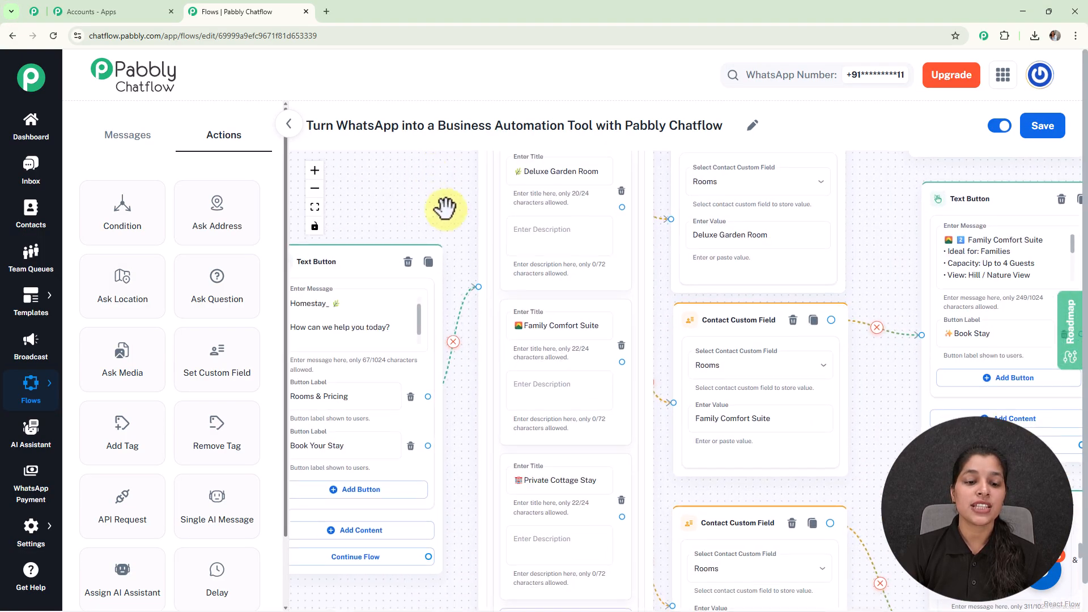
pyautogui.scroll(-2, 426, 374)
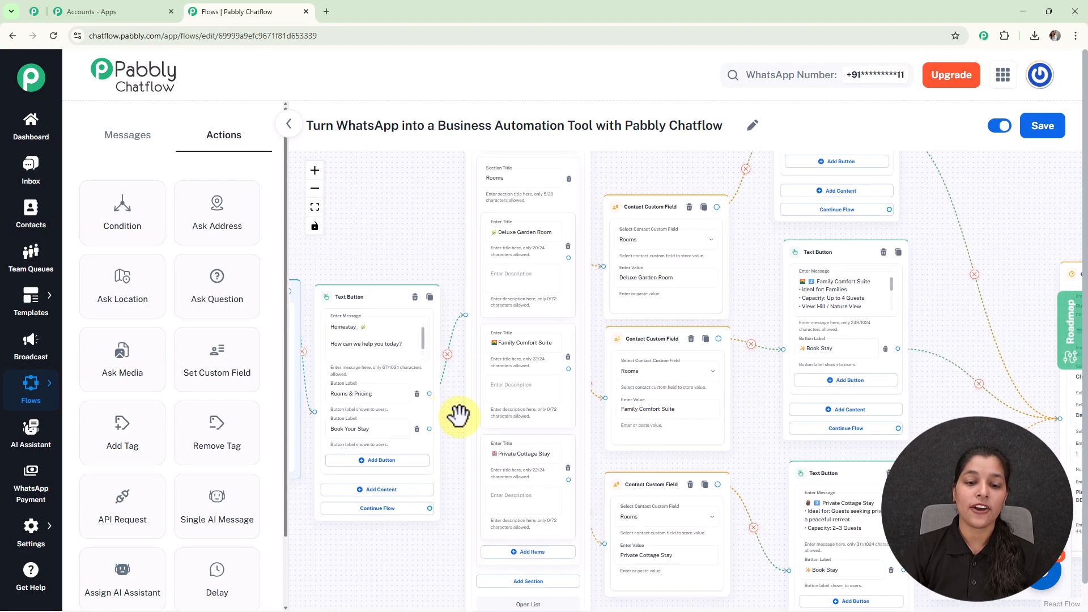
pyautogui.moveTo(455, 415); pyautogui.dragTo(452, 287)
pyautogui.scroll(-1, 450, 287)
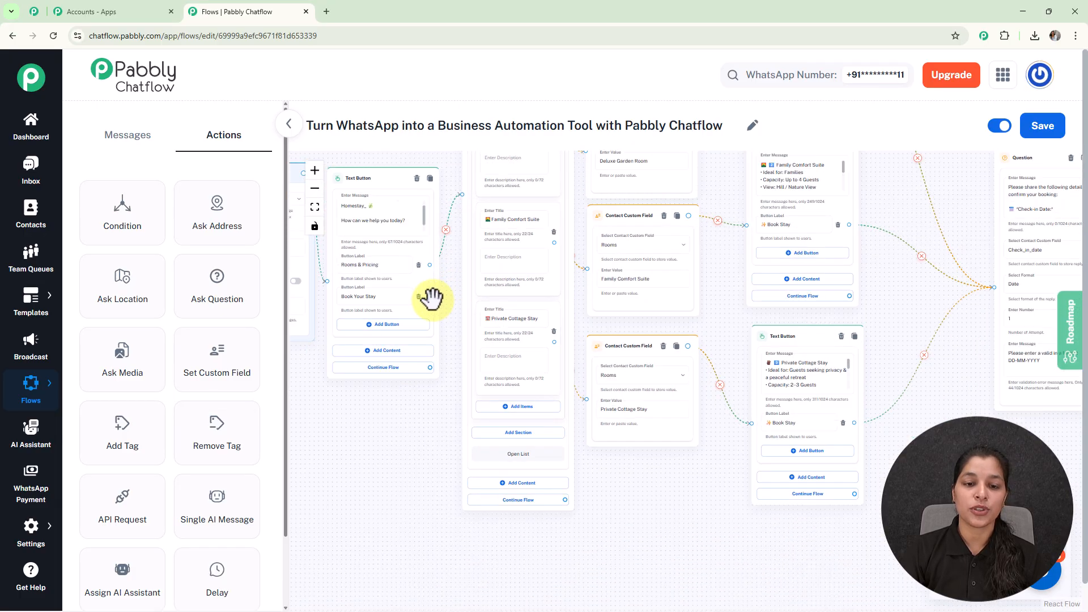
pyautogui.moveTo(429, 296); pyautogui.dragTo(993, 288)
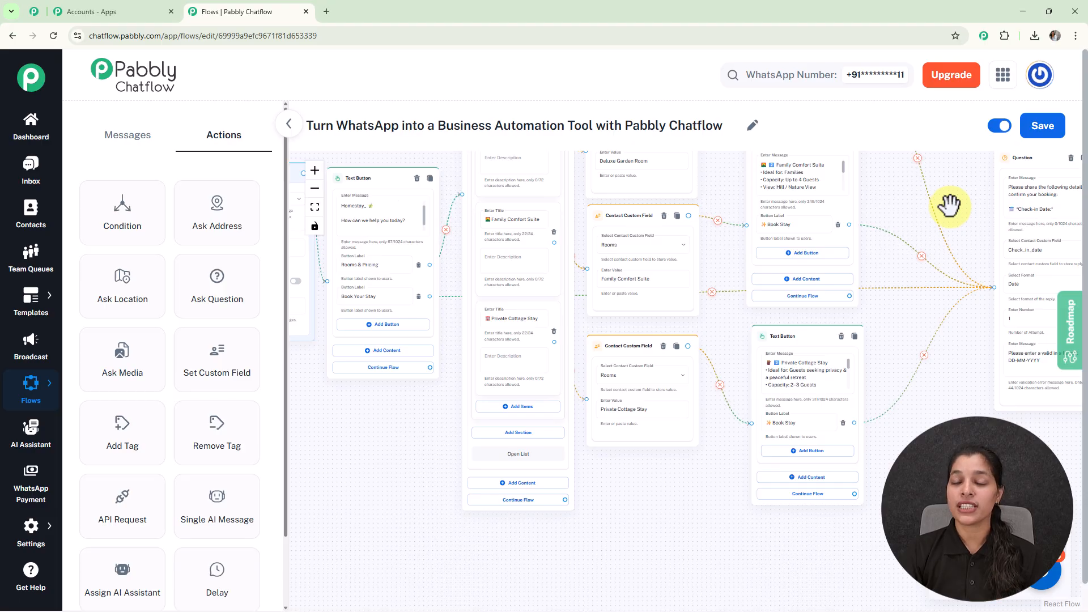
pyautogui.click(367, 297)
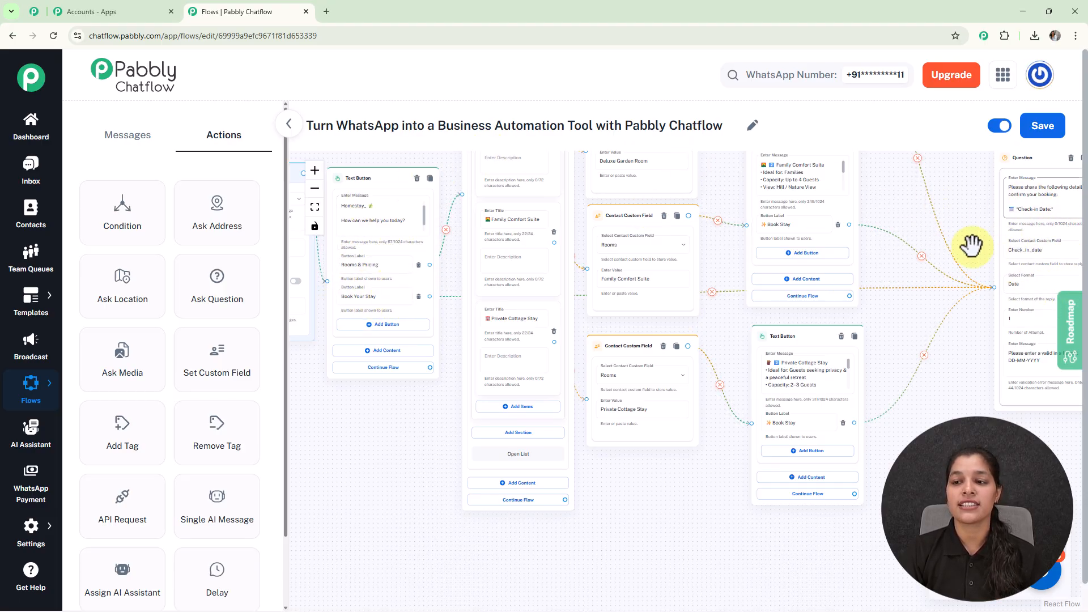
pyautogui.scroll(-5, 964, 191)
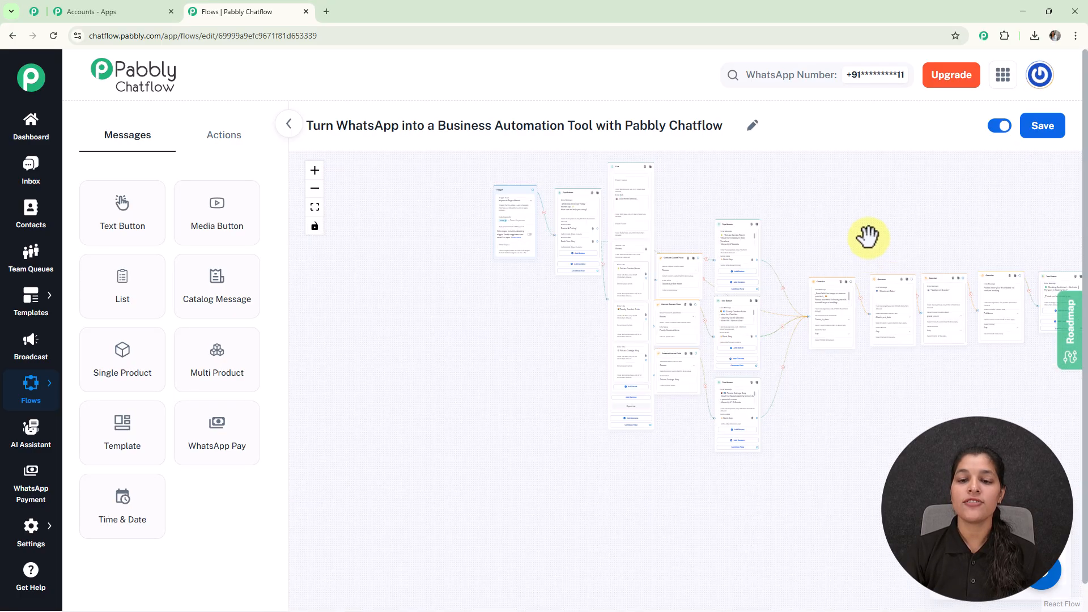
pyautogui.moveTo(868, 237); pyautogui.dragTo(811, 259)
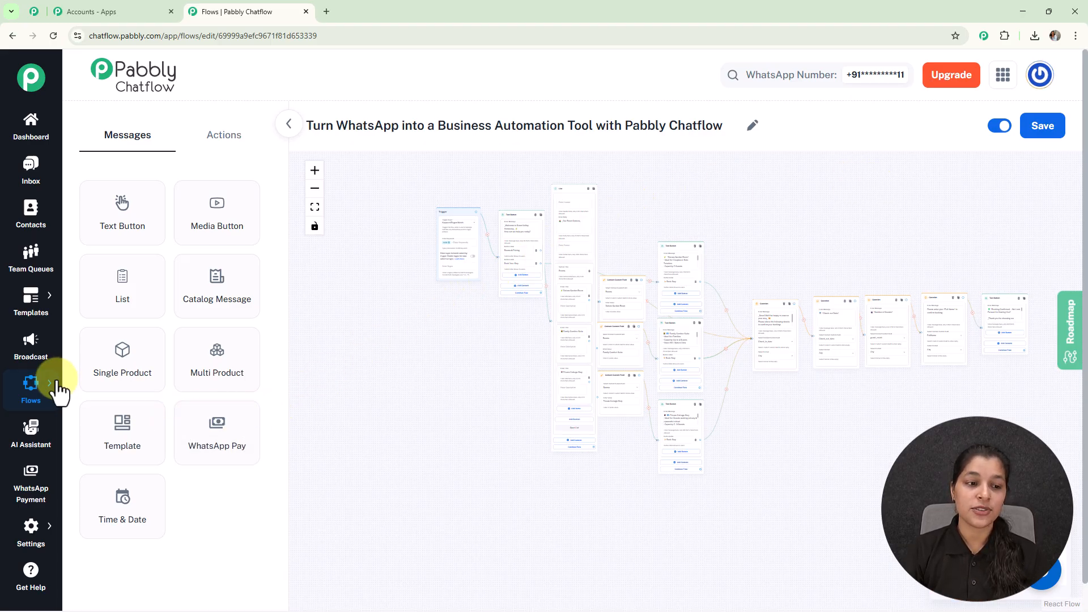
# - In the Flows list, view the homestay flow's Share Flow link, then close the dialog
pyautogui.moveTo(57, 382)
pyautogui.click(106, 381)
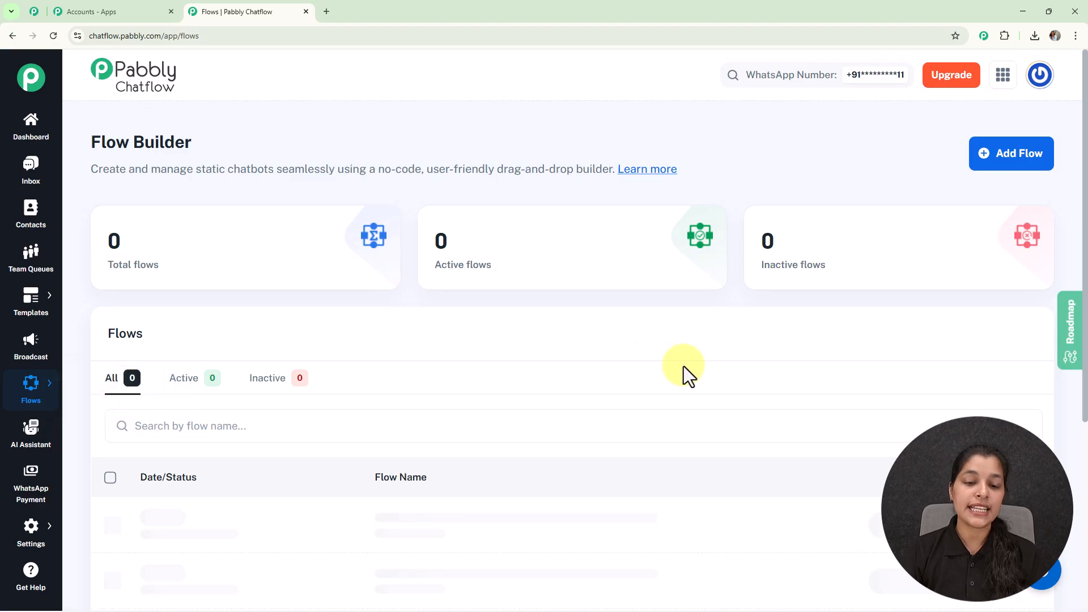
pyautogui.scroll(-5, 684, 366)
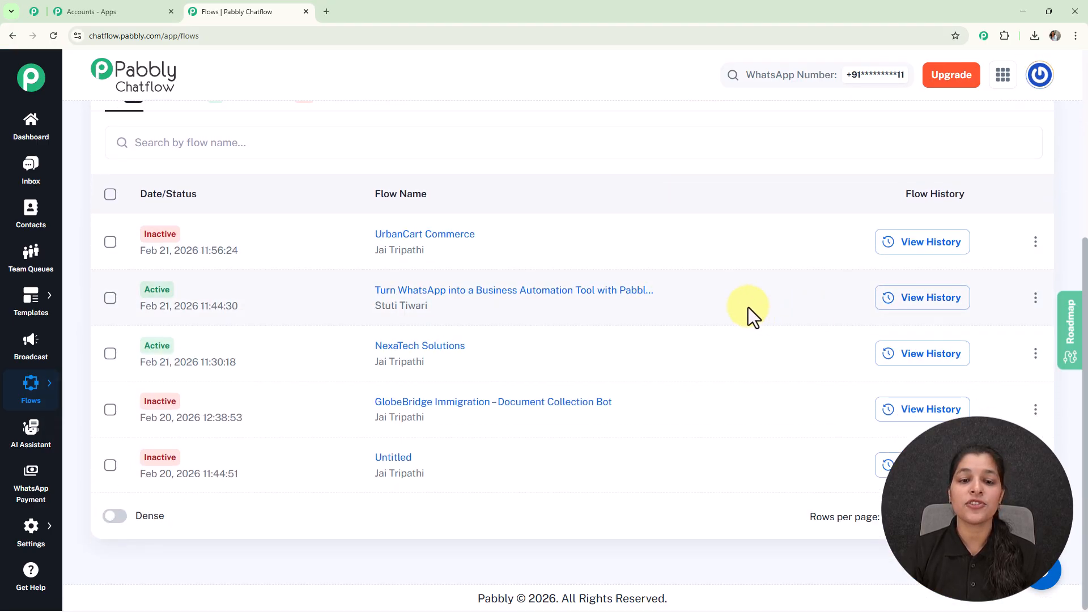
pyautogui.click(1034, 299)
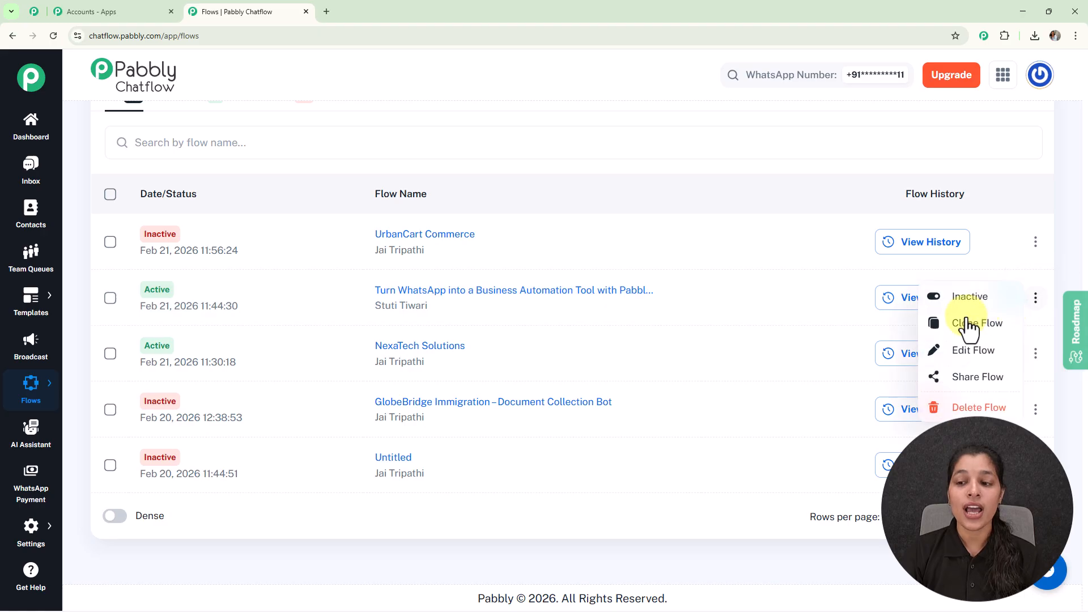
pyautogui.click(956, 390)
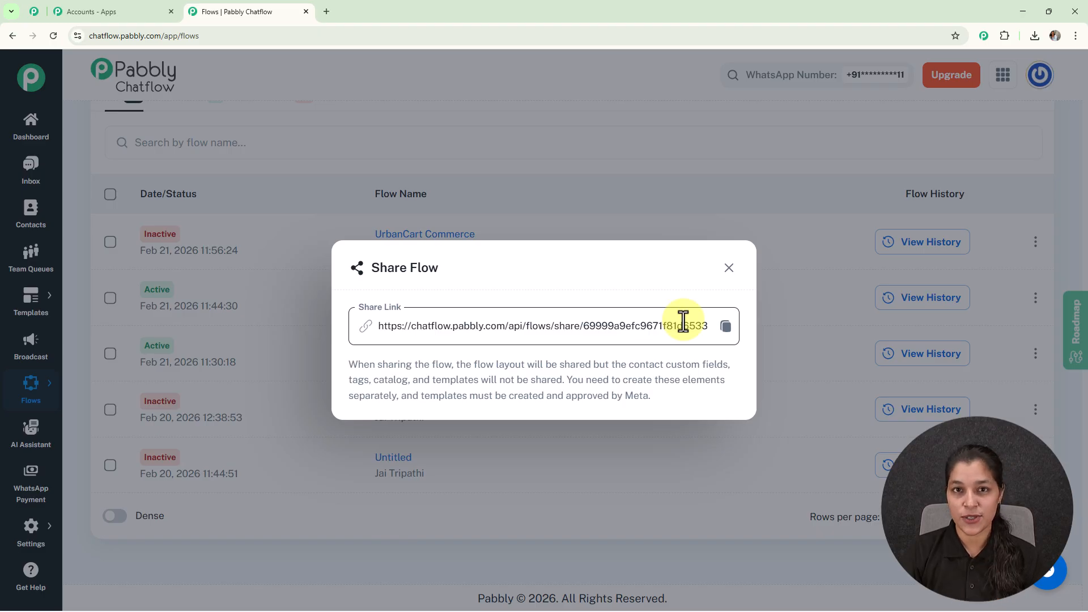
pyautogui.click(728, 271)
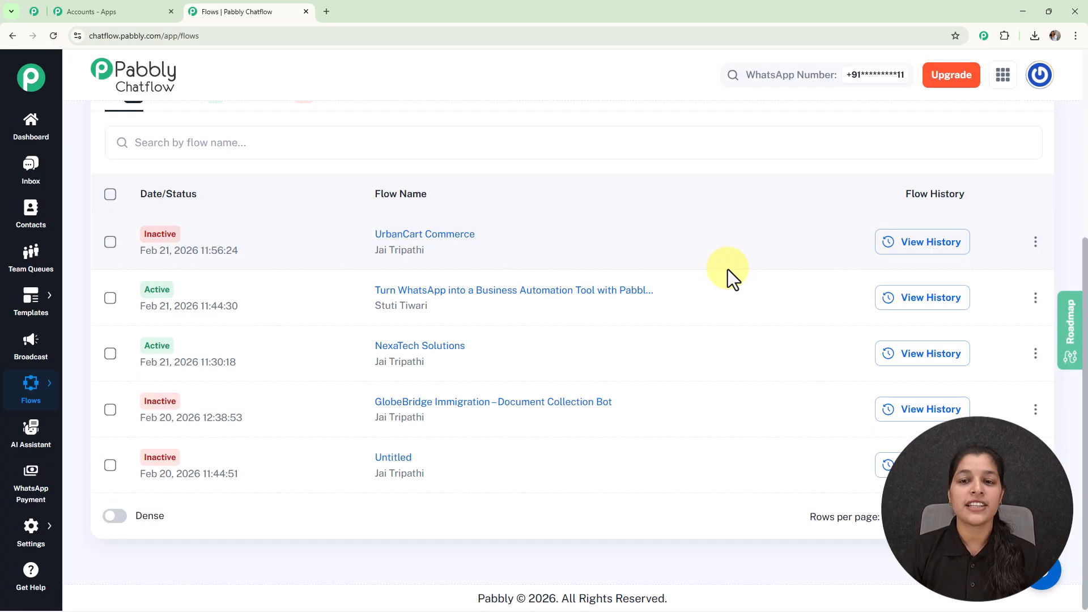
pyautogui.scroll(5, 726, 278)
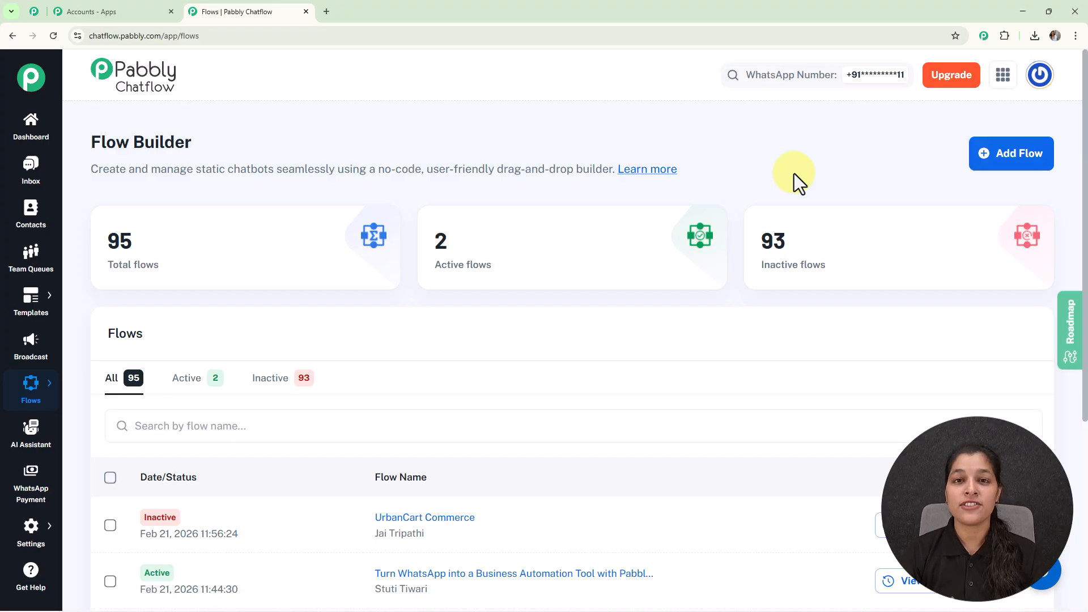